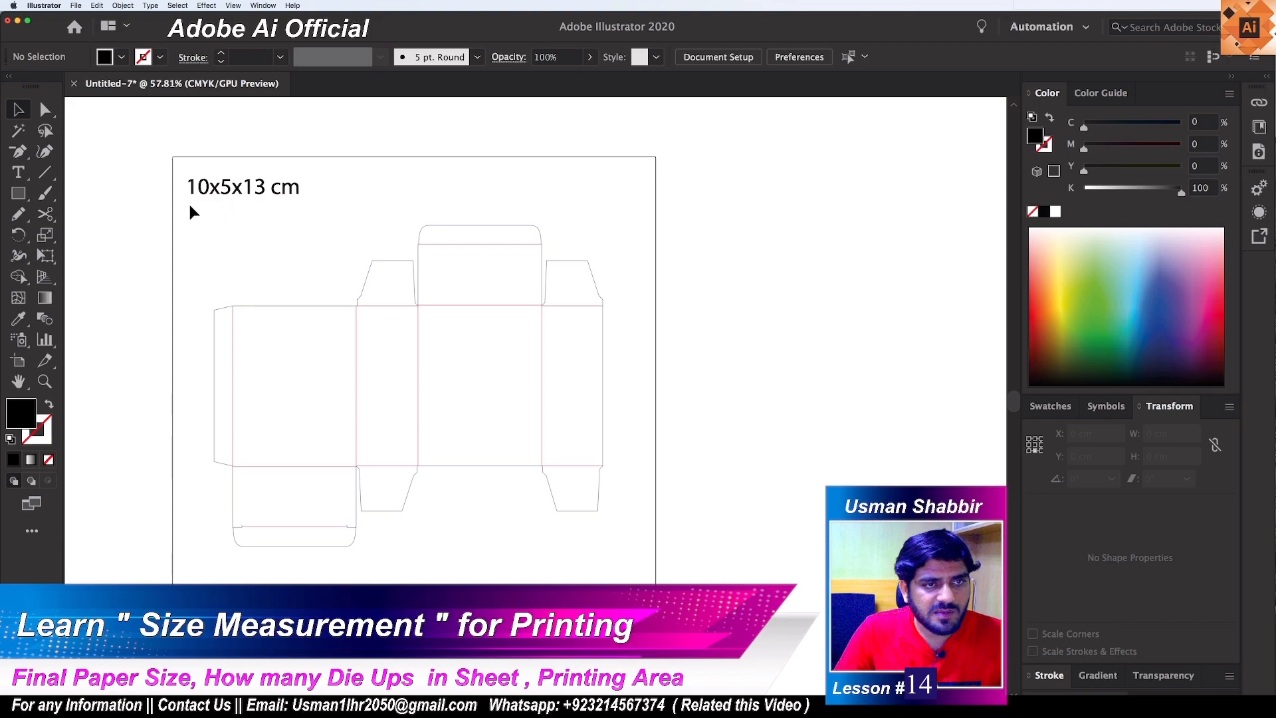
Examine the dimensions of the carton's narrow side panel, its front panel and the complete dieline.
left_click_drag(285, 237, 464, 408)
left_click(269, 286)
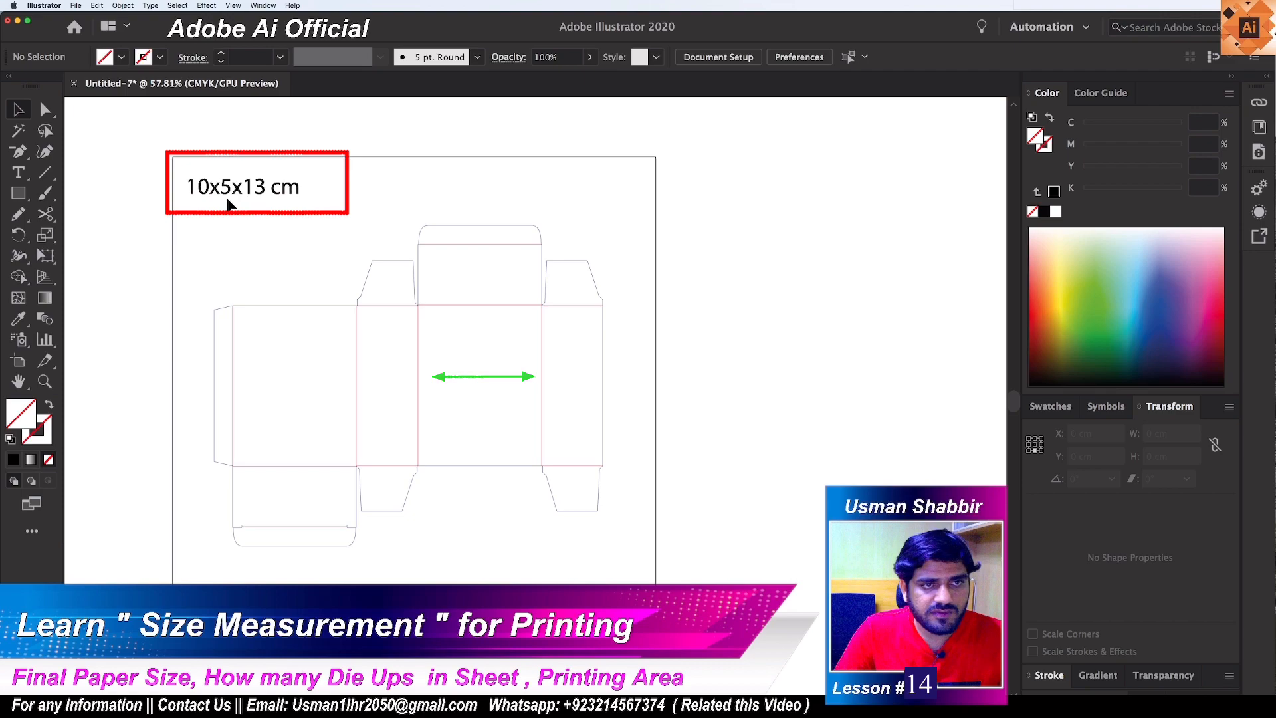
left_click(370, 365)
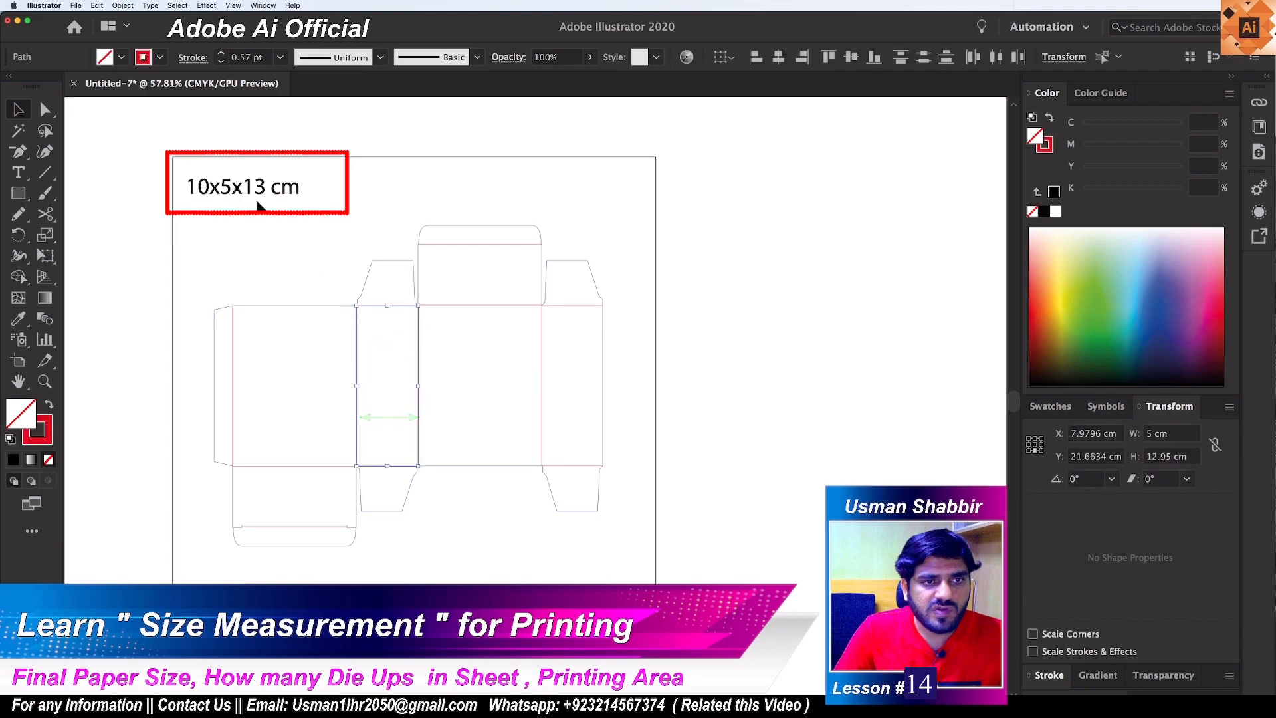
left_click(558, 331)
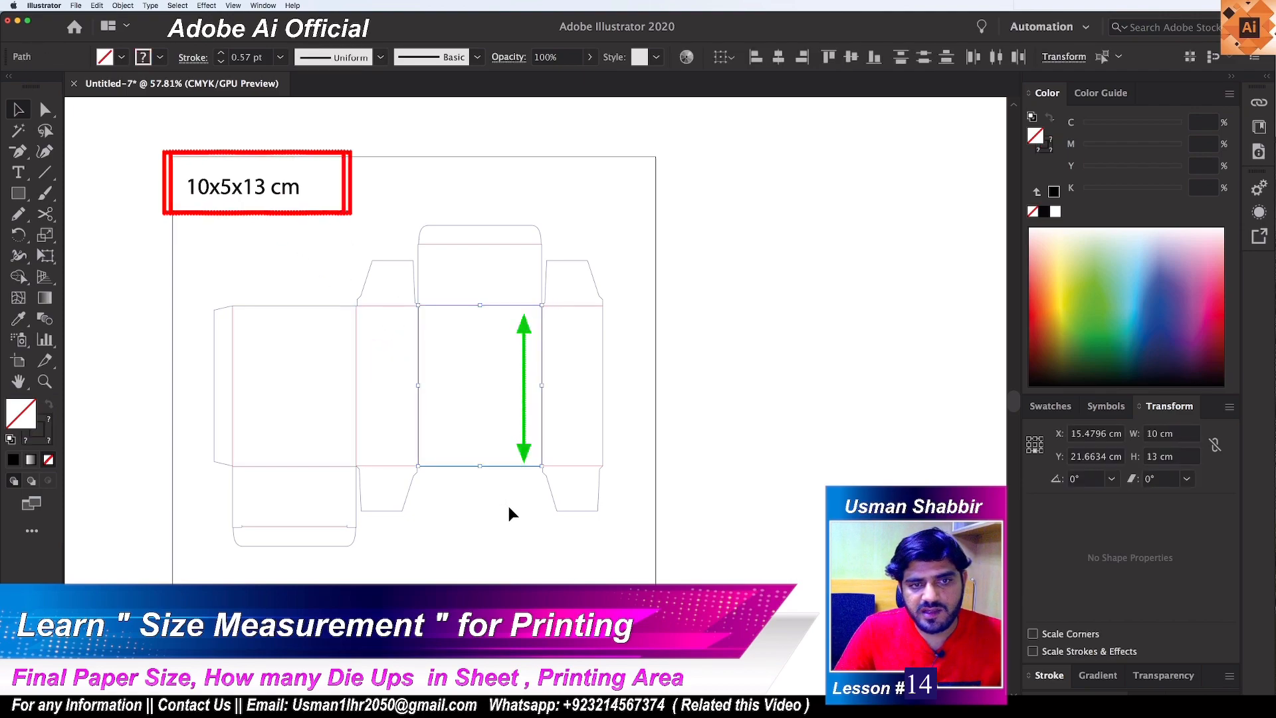
left_click_drag(442, 353, 664, 588)
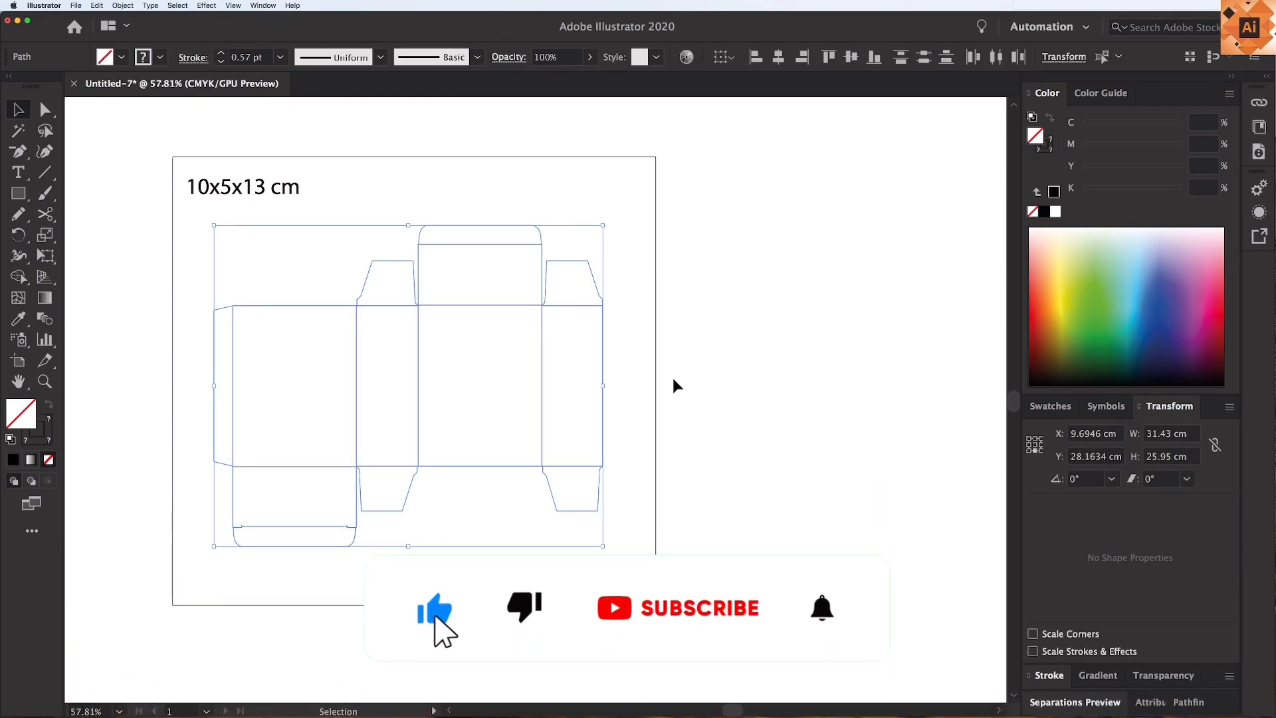
key("a")
key("v")
left_click_drag(193, 213, 632, 575)
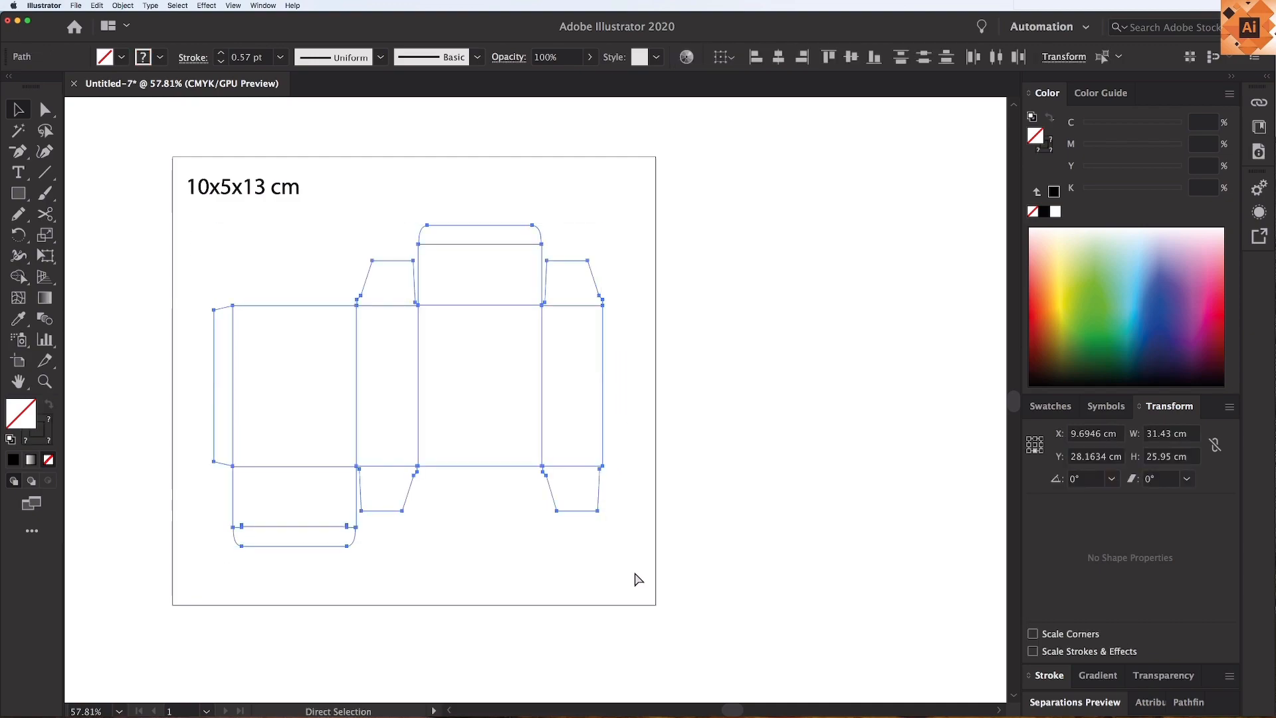
Move the complete dieline off the artboard onto the empty canvas to its right.
left_click(709, 485)
key("super+minus")
left_click_drag(629, 339, 410, 352)
left_click_drag(293, 341, 738, 269)
scroll(580, 398, "right", 5)
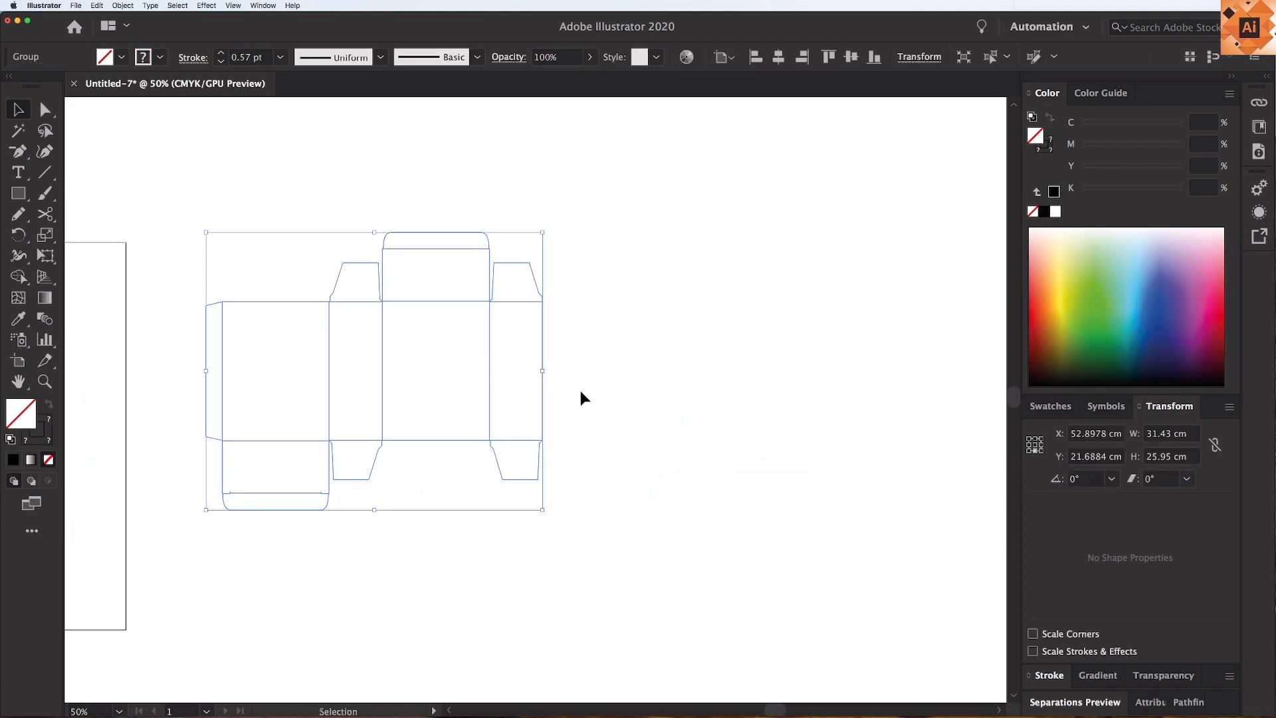
Duplicate the dieline directly against its own right edge to form a pair.
left_click(581, 397)
left_click_drag(211, 306, 543, 309)
key("super+minus")
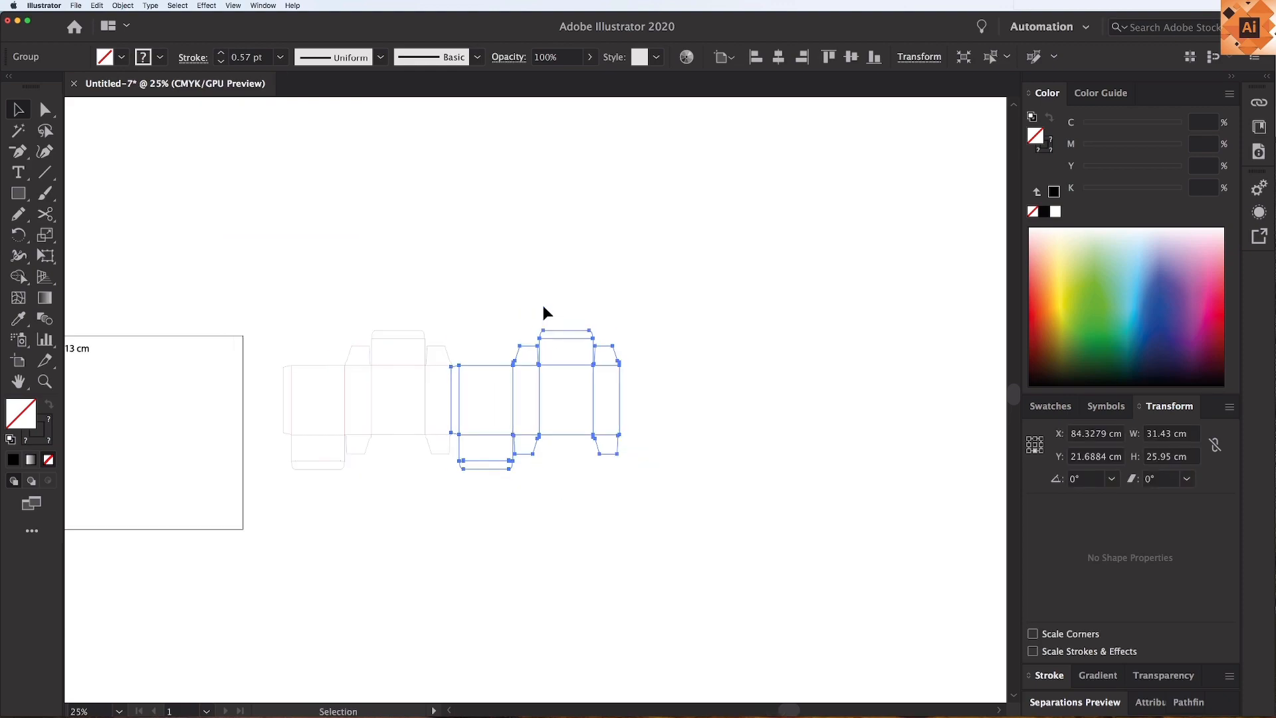
Switch to outline view and duplicate the pair of dielines downward with interlocking flaps to form three rows.
key("z")
left_click_drag(836, 690, 835, 691)
key("super+y")
scroll(632, 462, "left", 4)
key("v")
left_click(696, 474)
left_click_drag(476, 137, 641, 343)
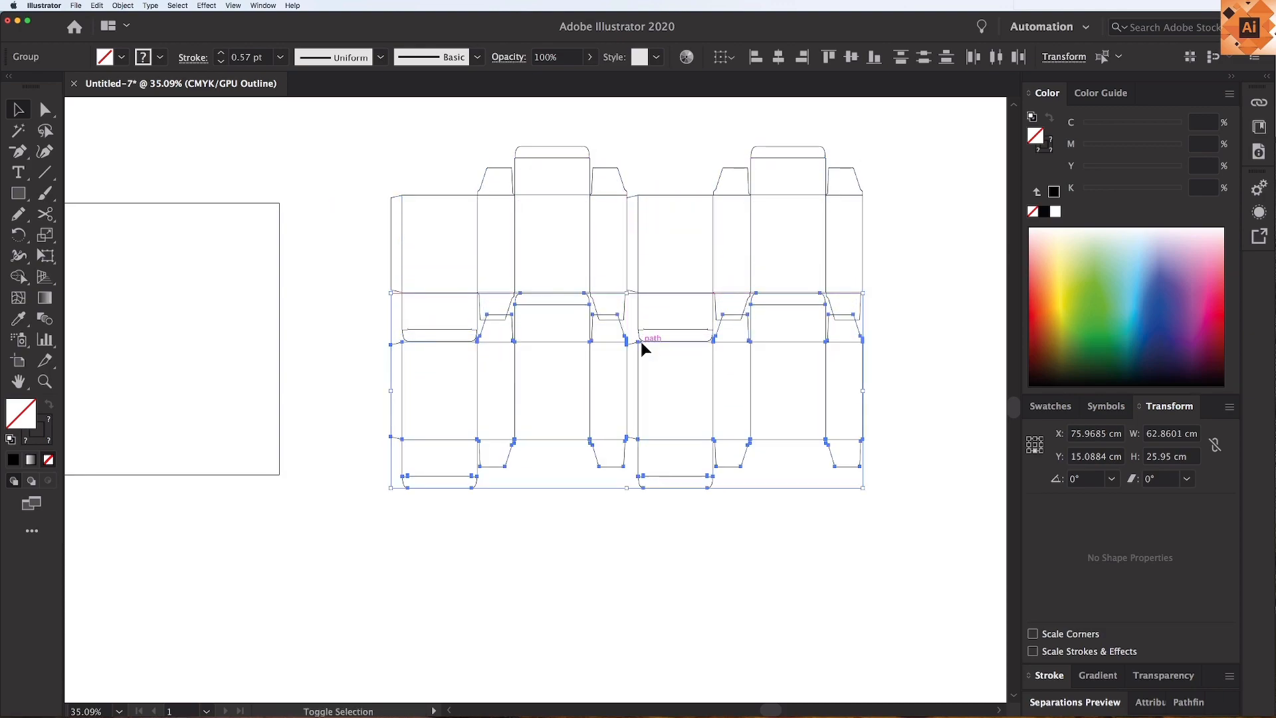
left_click(291, 343)
Measure the overall width and height of the six-dieline layout.
left_click_drag(359, 174, 832, 599)
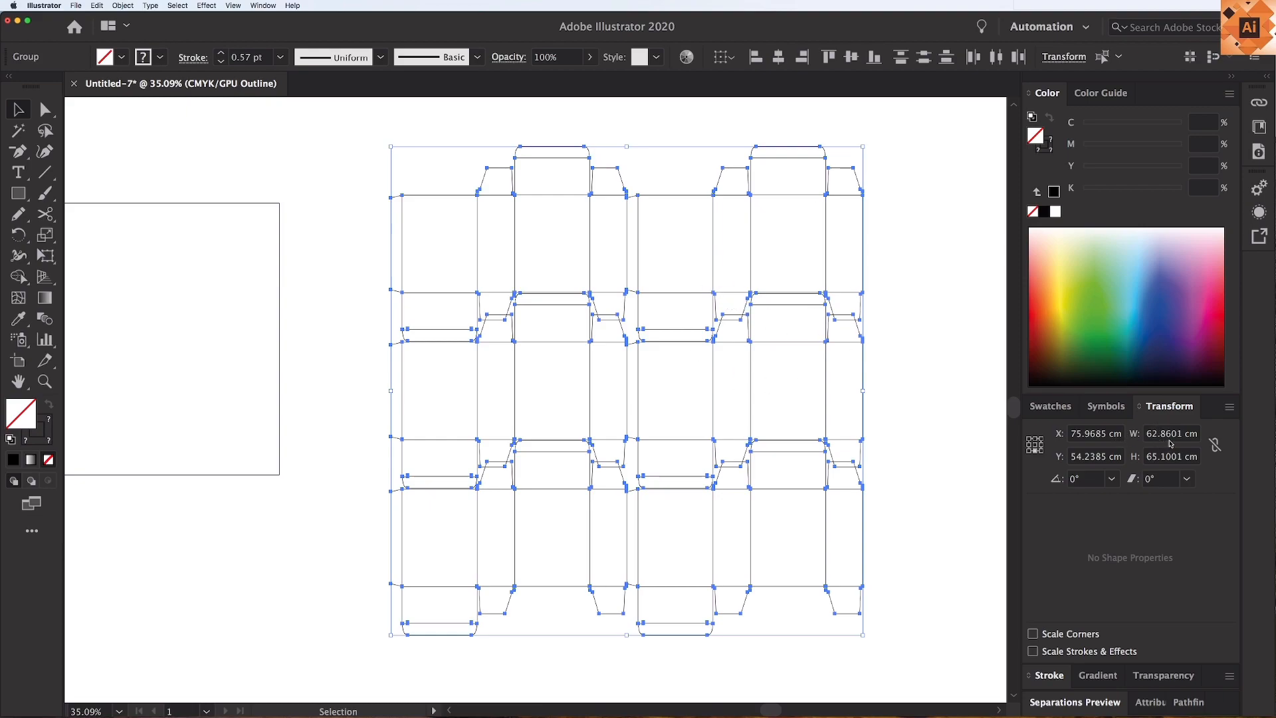
left_click_drag(1147, 433, 1166, 437)
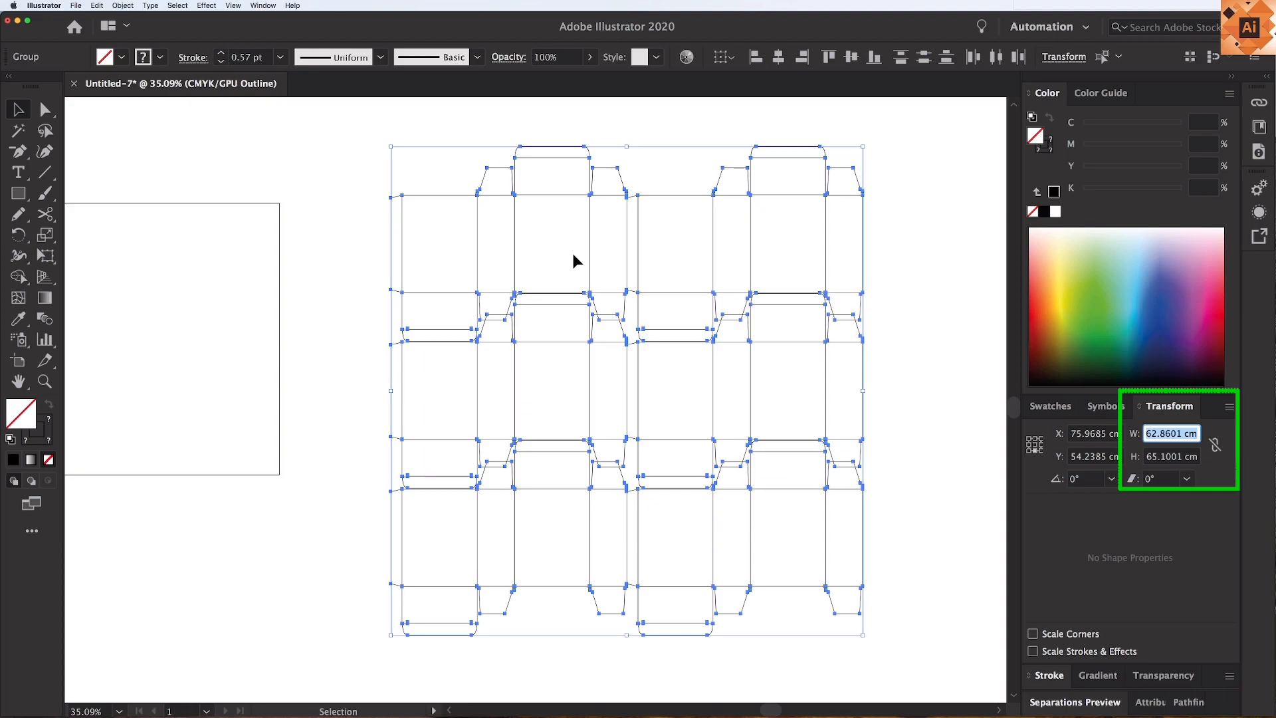
left_click(1150, 458)
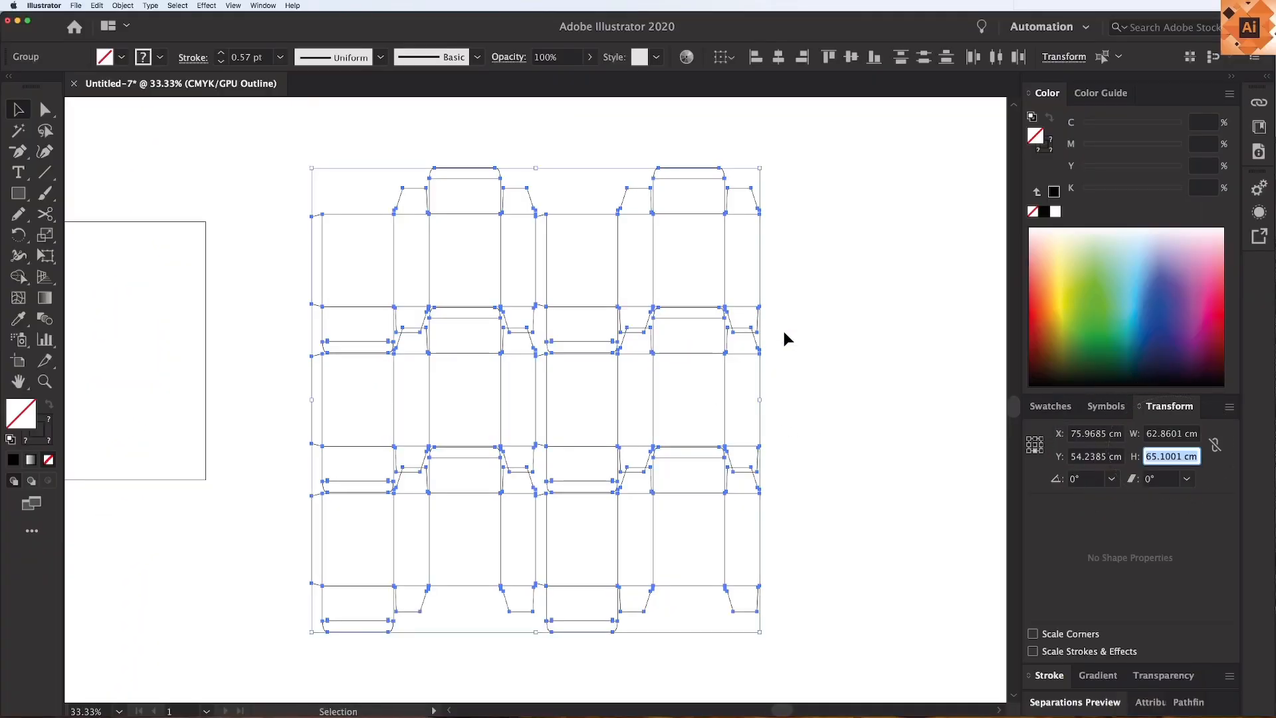
Delete the five extra dielines, keeping only the upper-left one.
left_click(784, 336)
left_click_drag(779, 298, 632, 505)
key("Delete")
left_click_drag(569, 441, 431, 536)
key("Delete")
Draw a sheet rectangle on the empty canvas right of the dieline and size it to 70 × 50 cm.
scroll(419, 452, "right", 10)
scroll(419, 452, "up", 2)
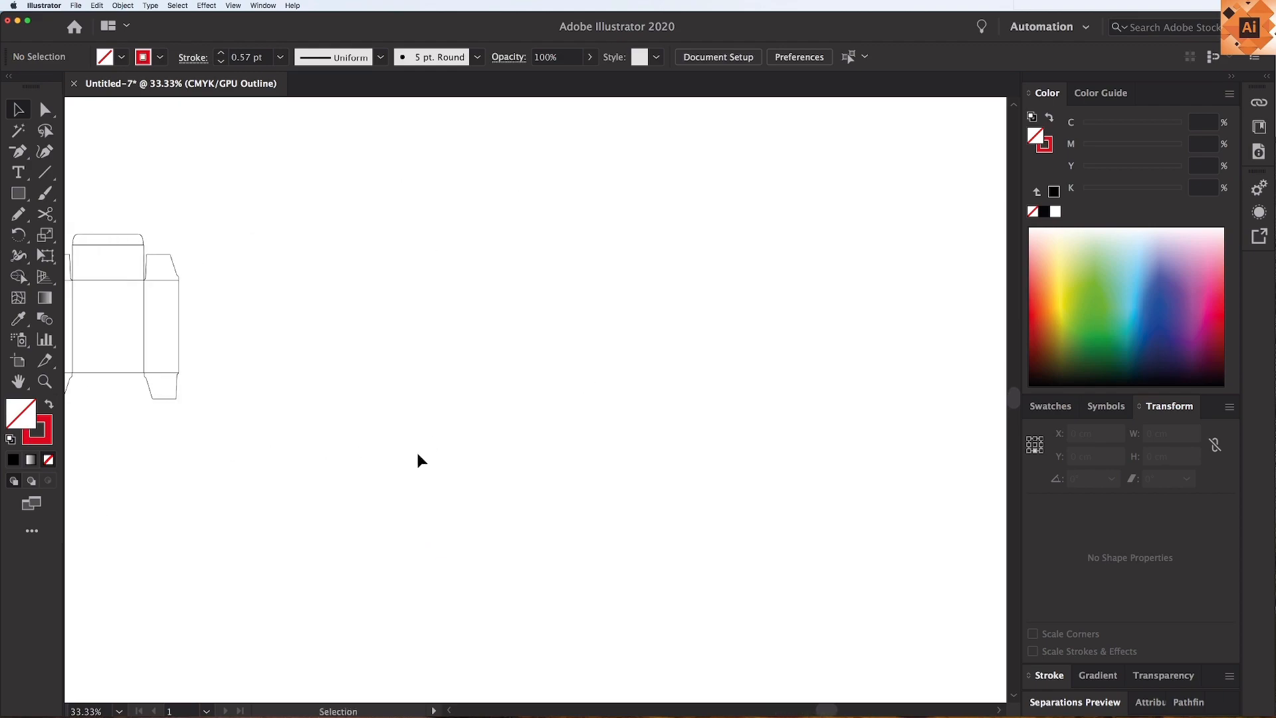
left_click(18, 193)
left_click_drag(325, 177, 816, 517)
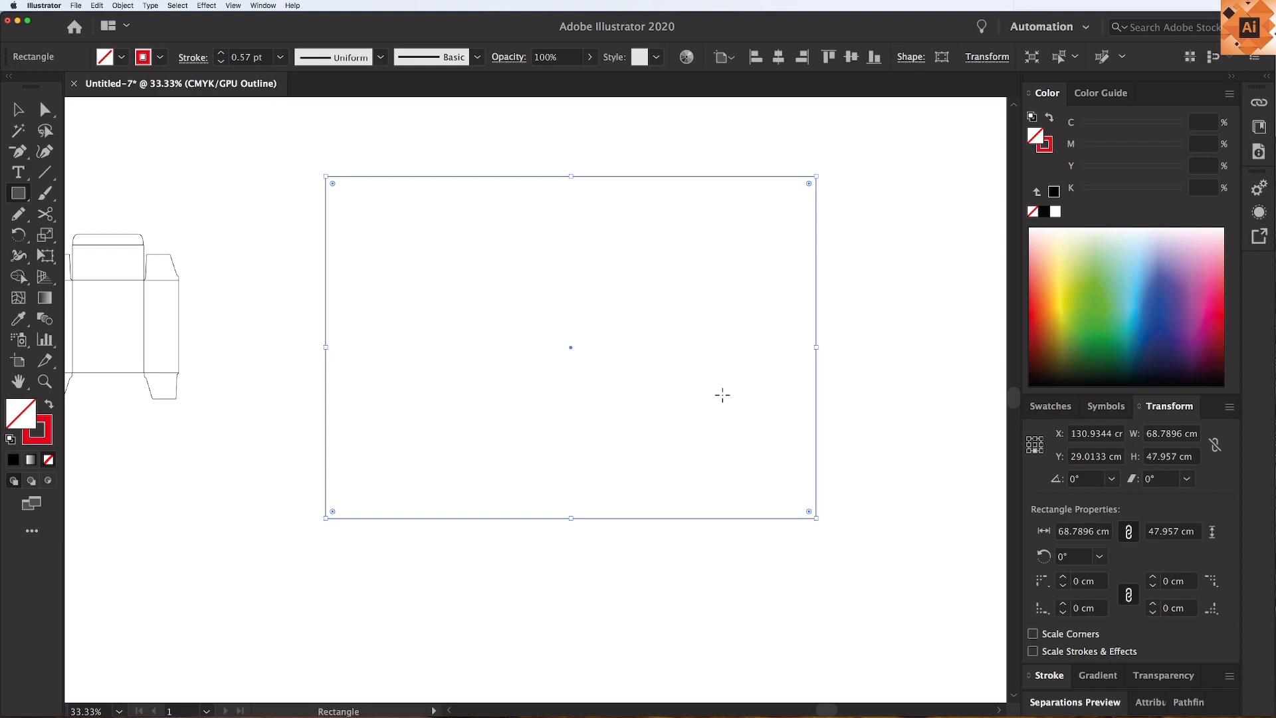
left_click(1170, 434)
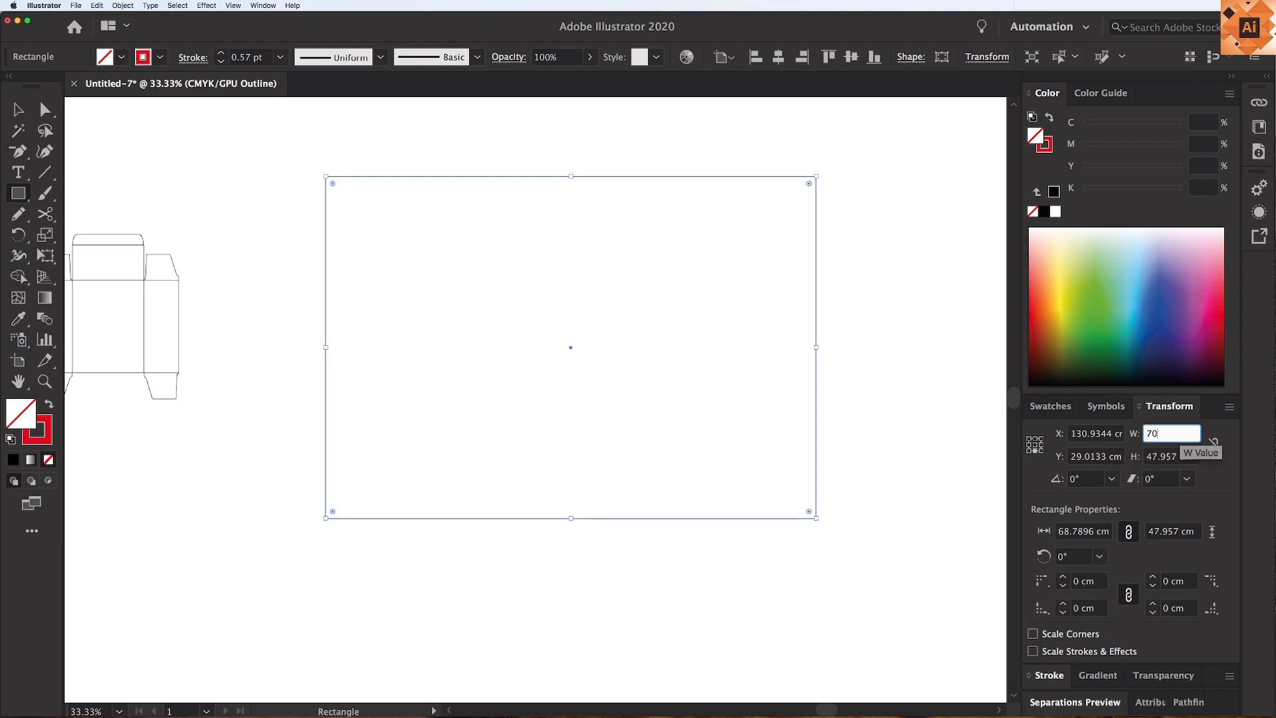
key("Tab")
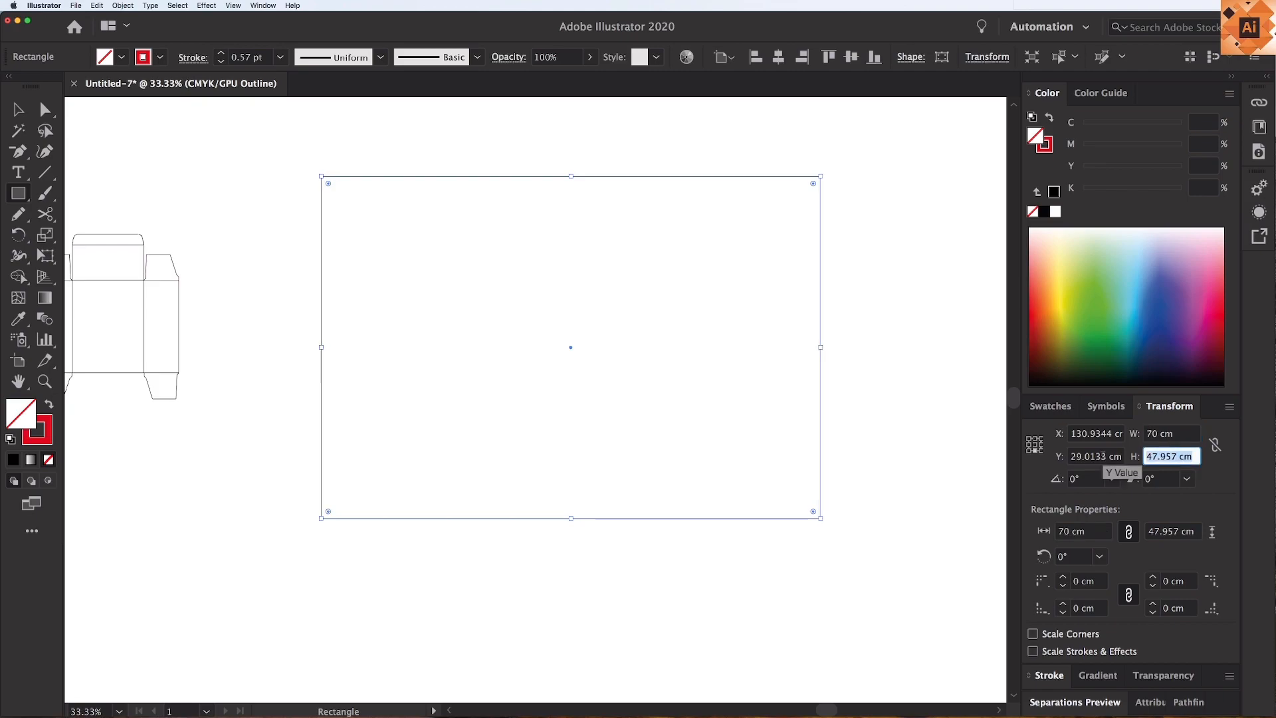
key("Return")
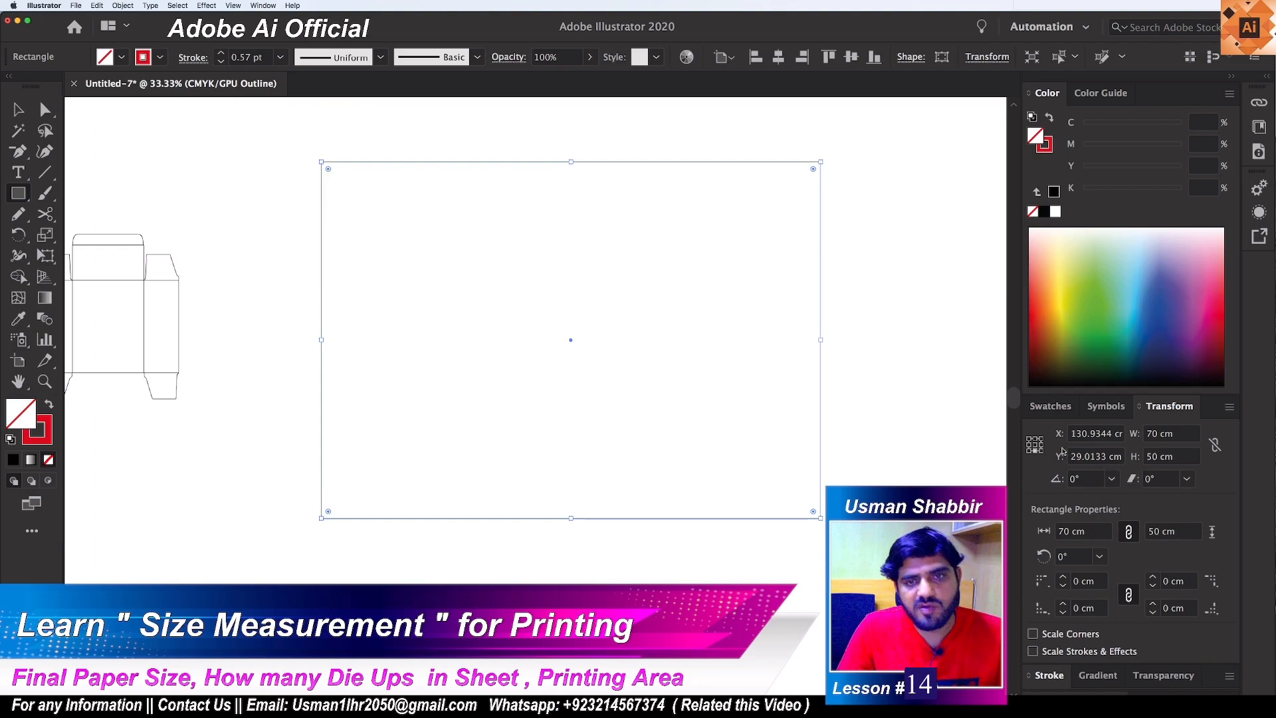
Set the sheet rectangle's height to 100 cm.
key("super+minus")
key("v")
left_click_drag(671, 377, 641, 284)
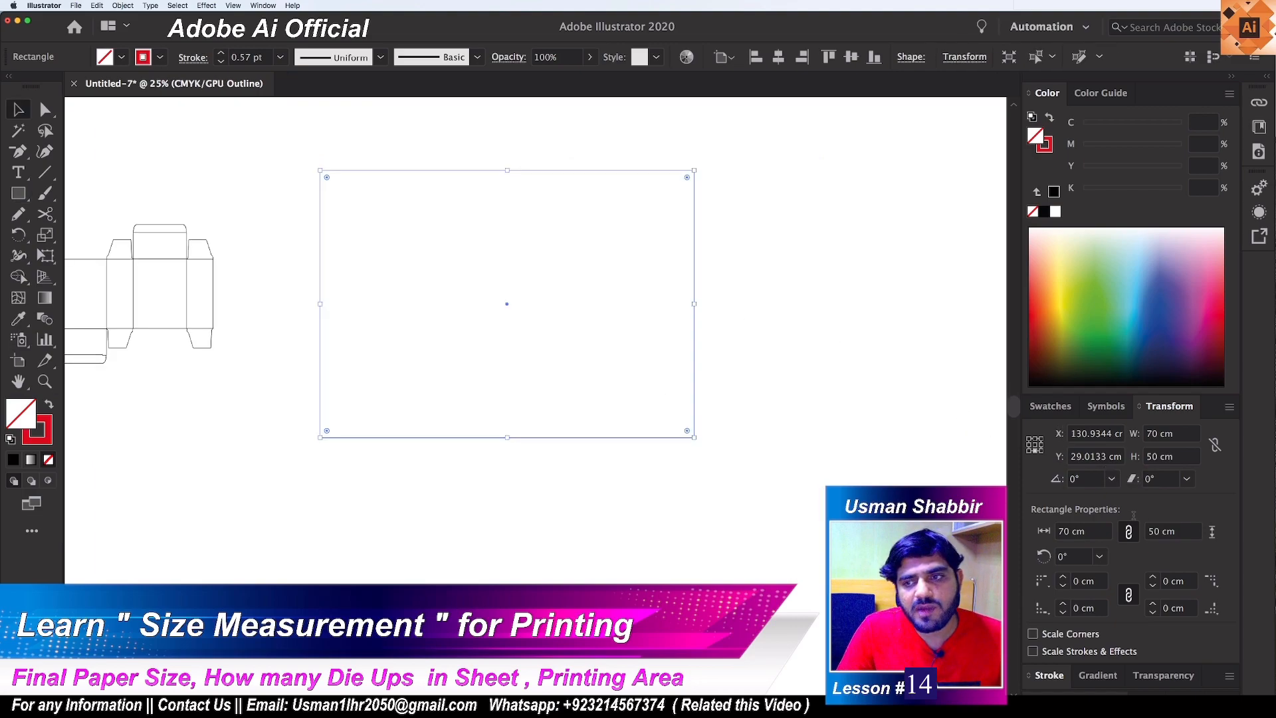
left_click(1172, 456)
type("100")
key("Return")
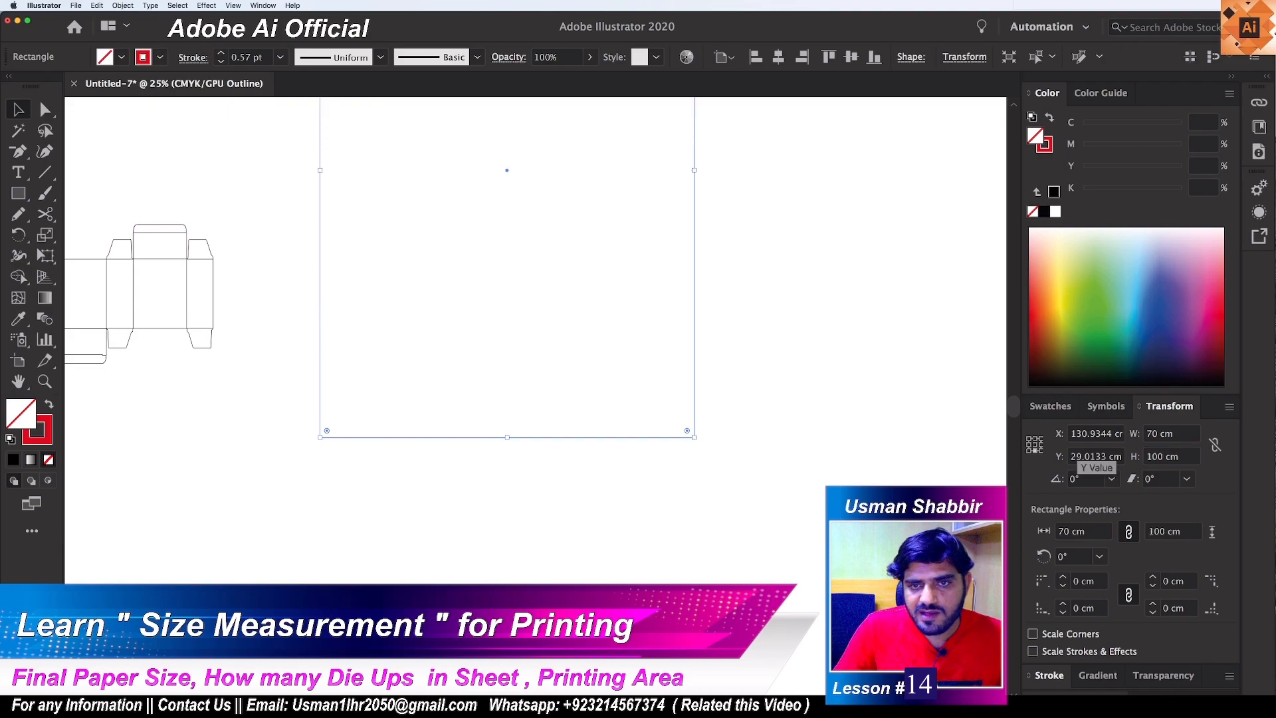
Rotate the sheet rectangle 90° into landscape orientation.
key("super+minus")
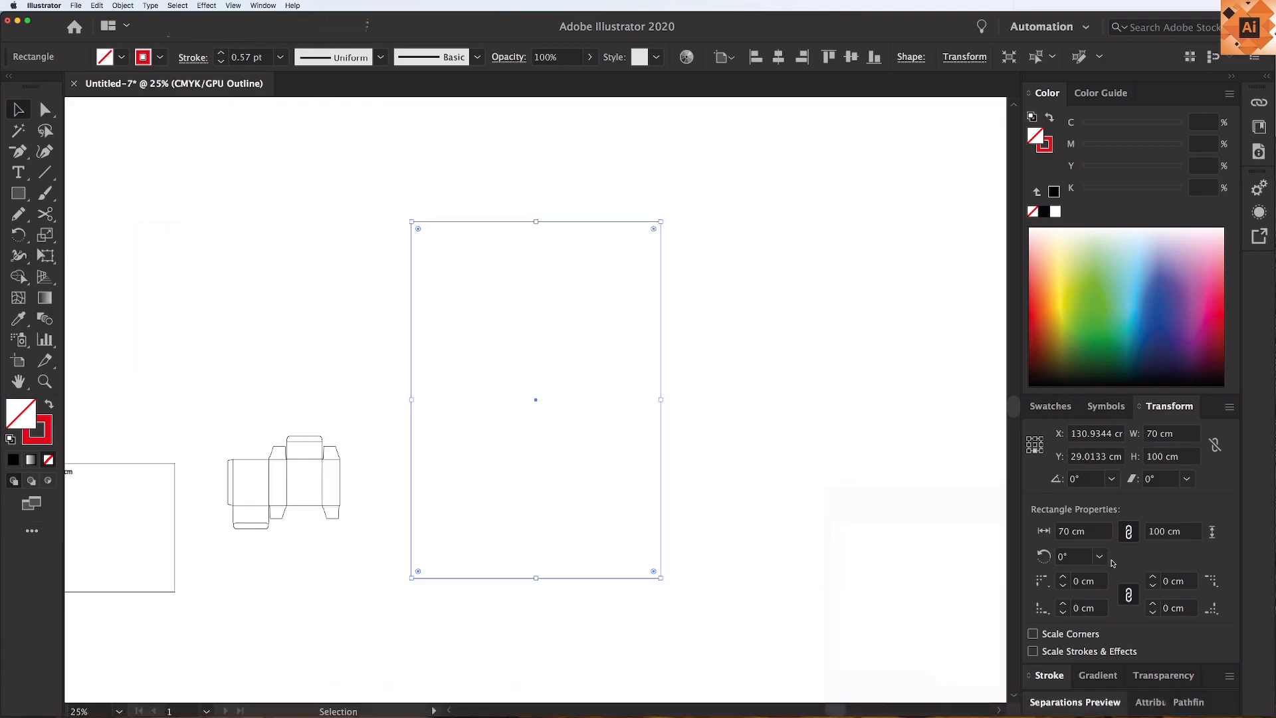
left_click_drag(709, 289, 645, 307)
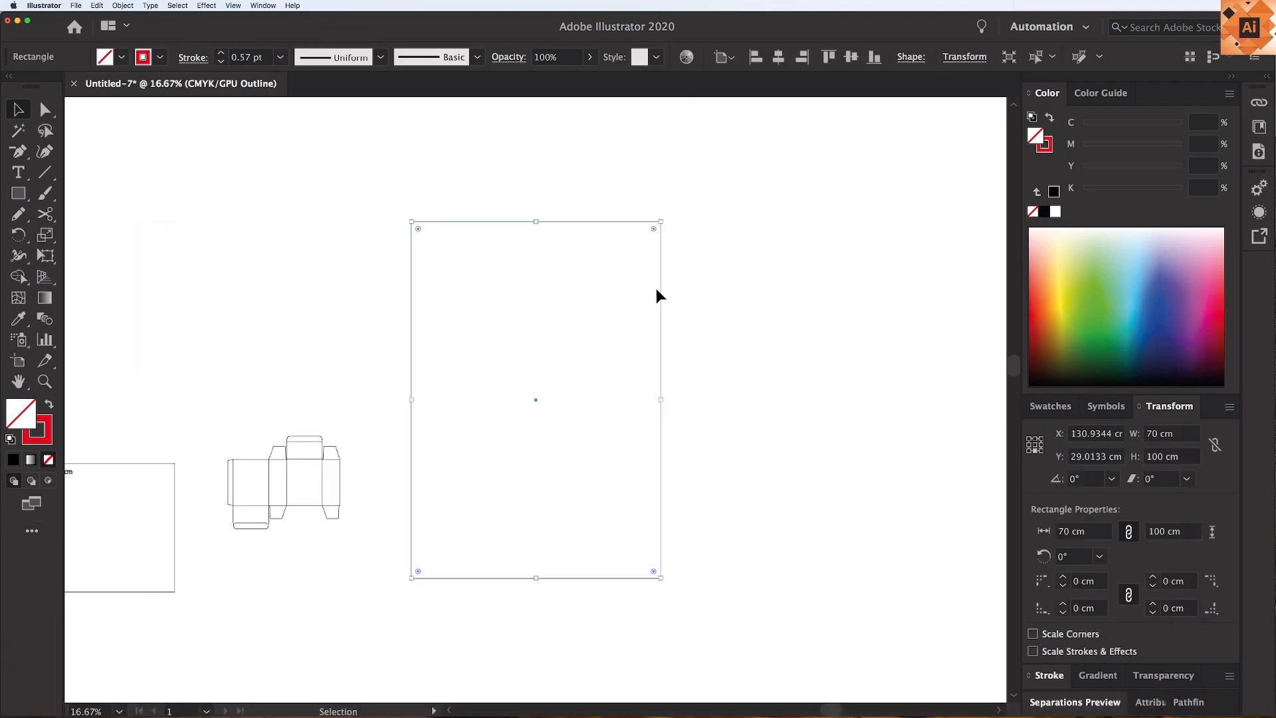
left_click_drag(654, 217, 803, 604)
key("z")
key("v")
scroll(681, 488, "left", 3)
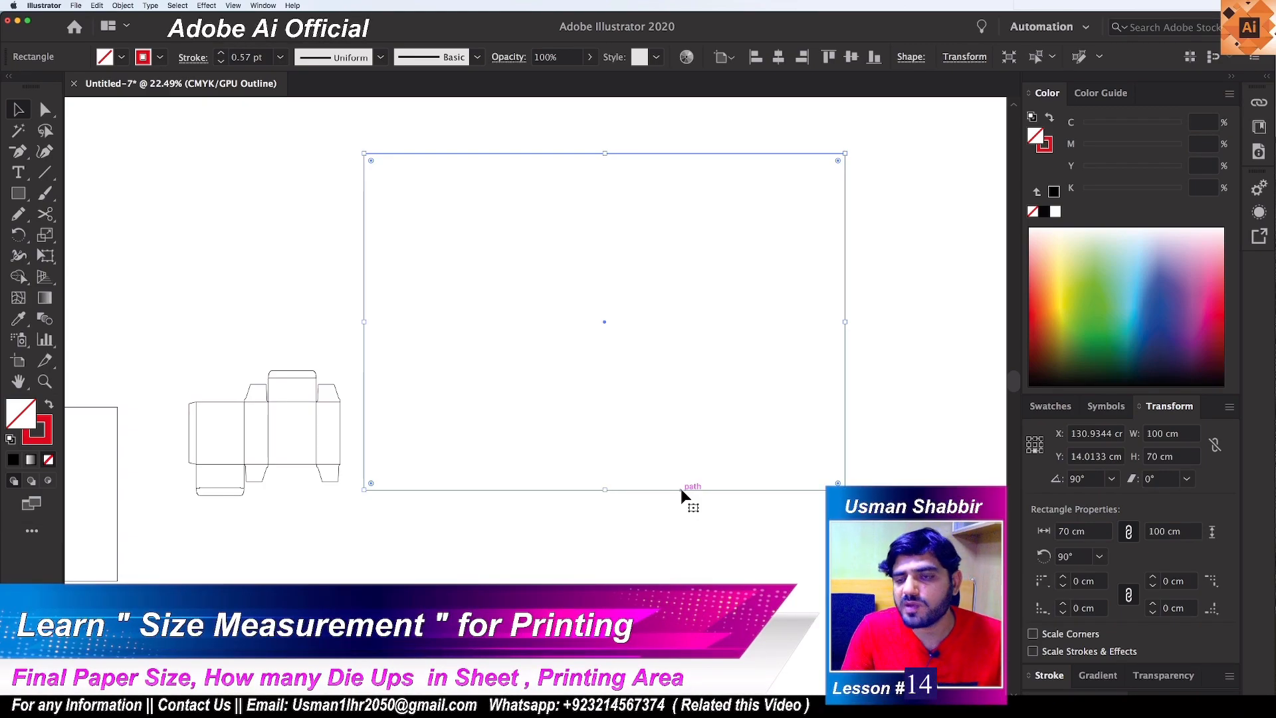
Move the dieline into the sheet's upper-left corner and duplicate it twice to the right, forming a row of three.
left_click(277, 359)
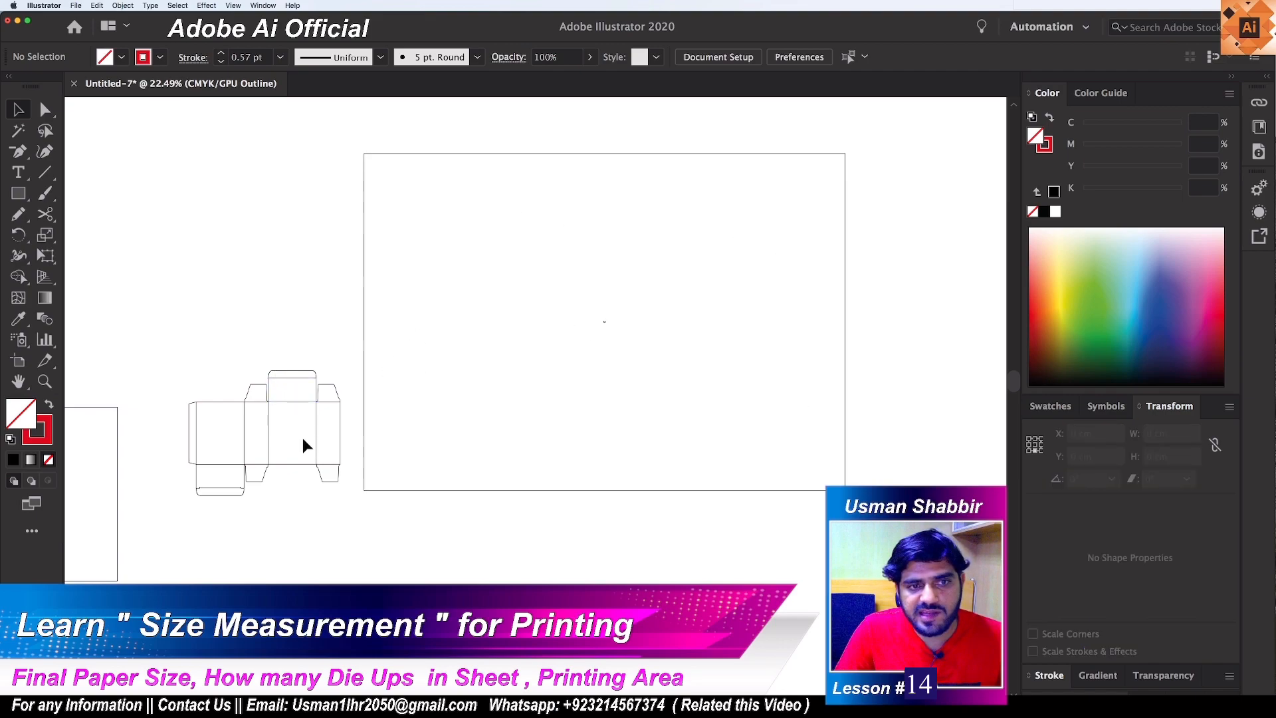
left_click_drag(274, 465, 520, 263)
left_click(450, 261)
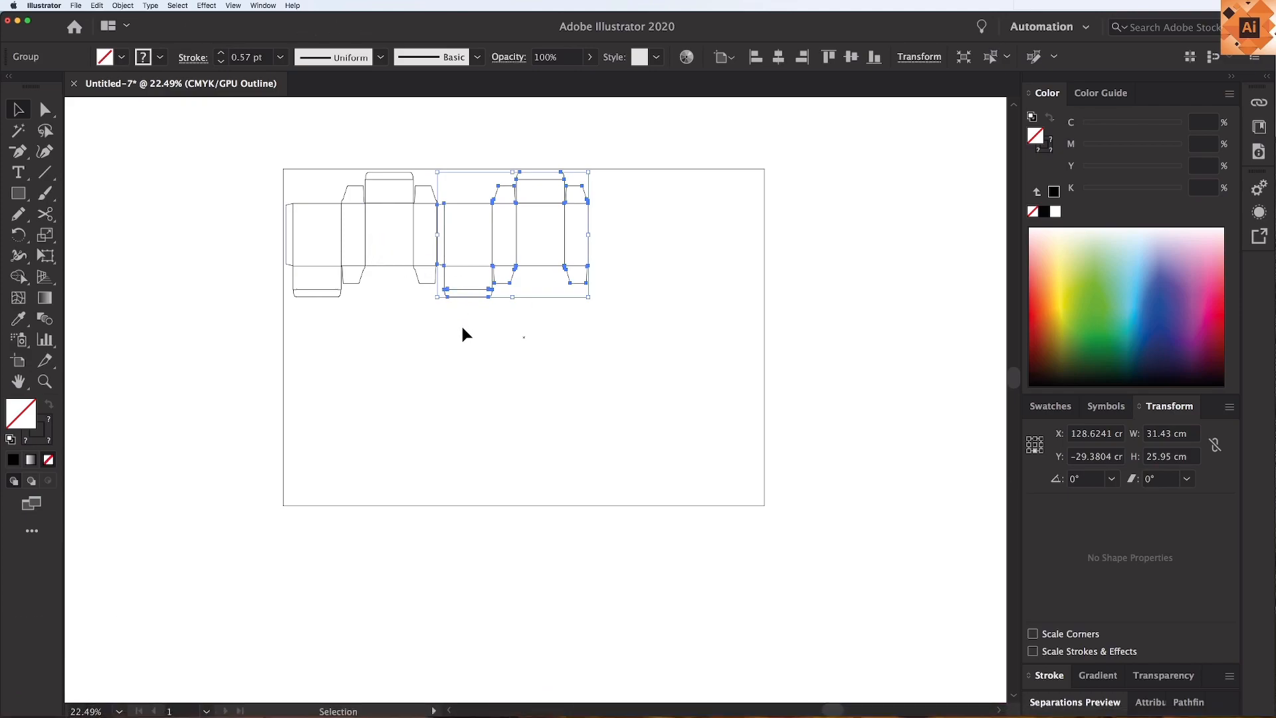
left_click(510, 333)
left_click_drag(522, 270, 672, 266)
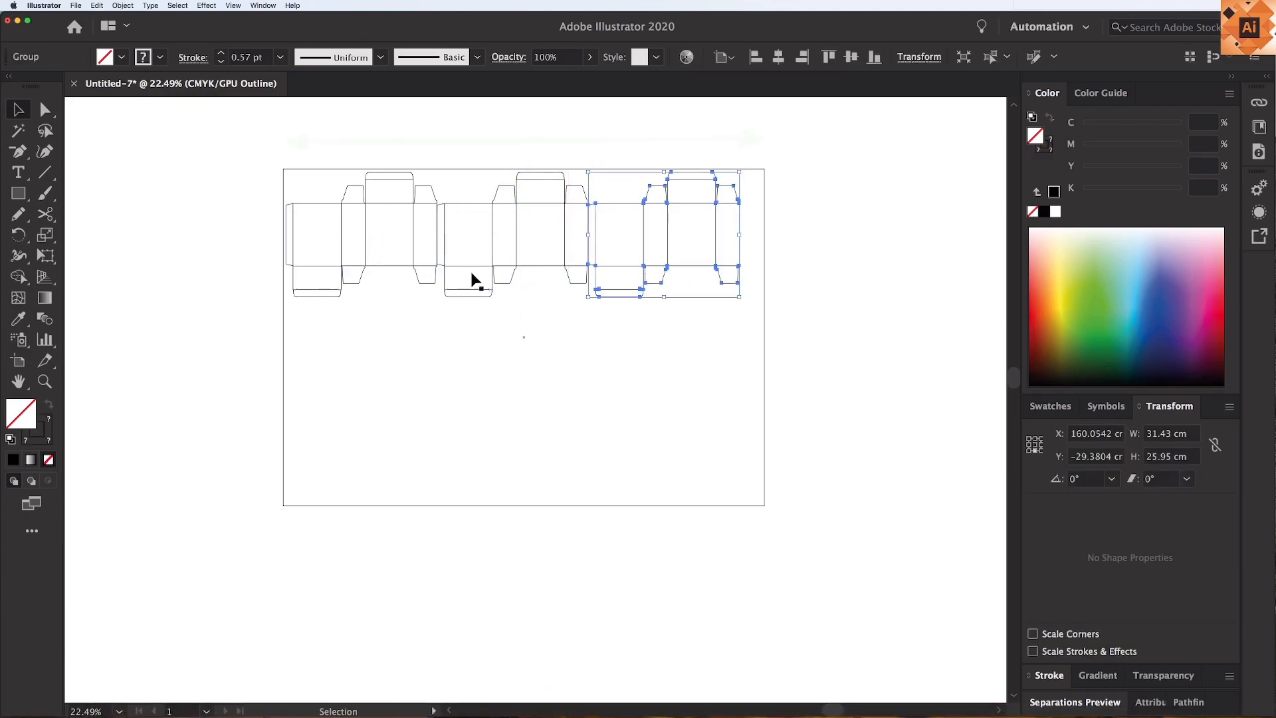
Shift the row of three dielines slightly right and duplicate it downward twice with interlocking flaps to fill the sheet.
left_click_drag(831, 371, 644, 383)
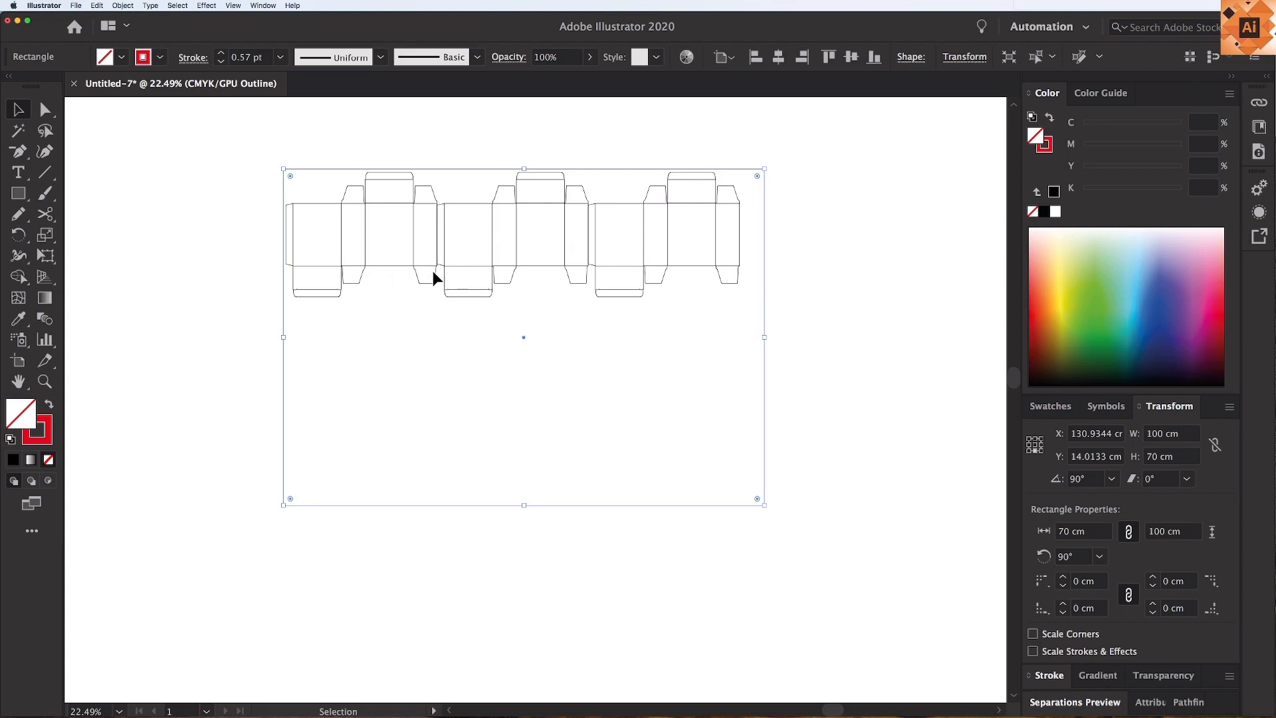
left_click_drag(796, 377, 722, 395)
left_click(573, 375)
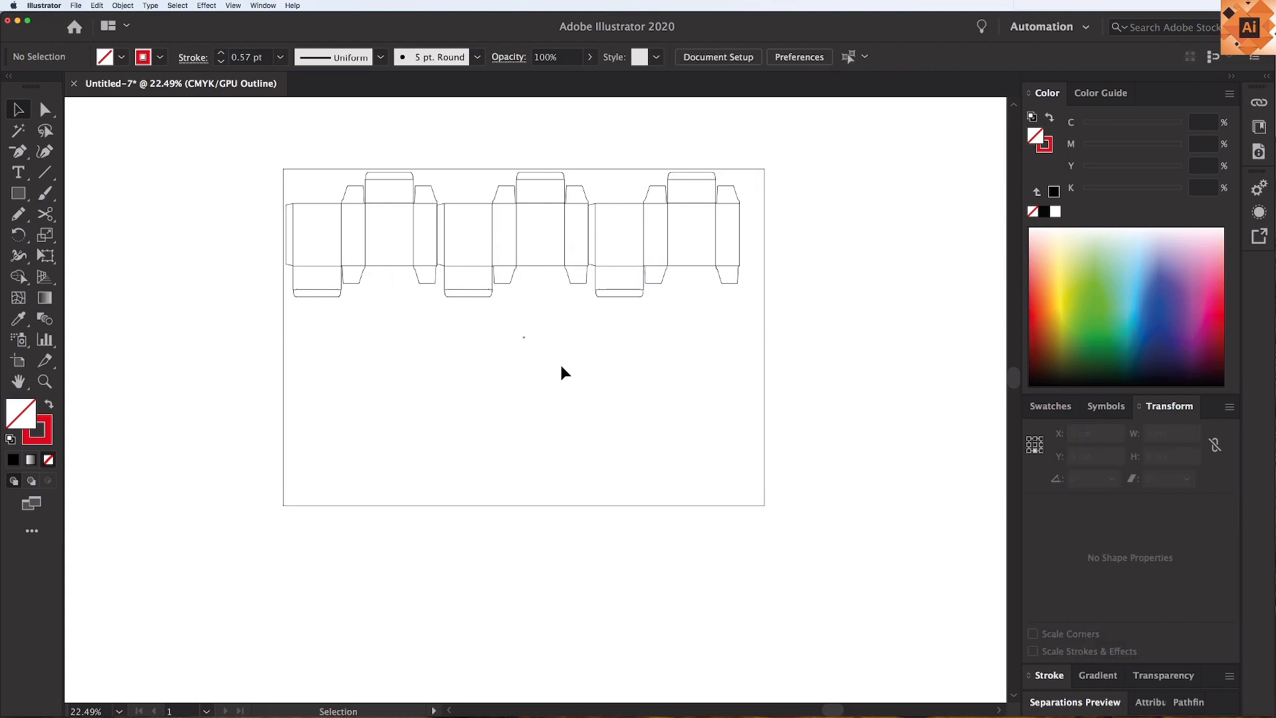
left_click_drag(512, 297, 650, 302)
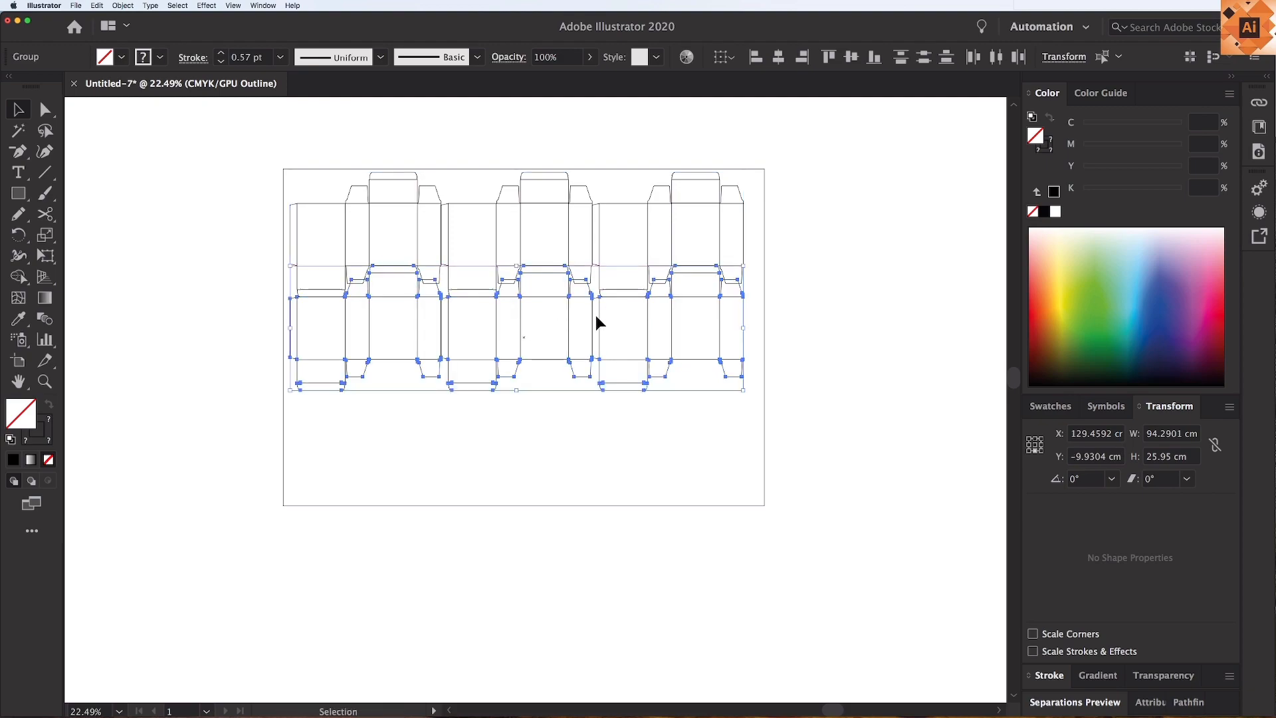
key("super+d")
left_click(694, 518)
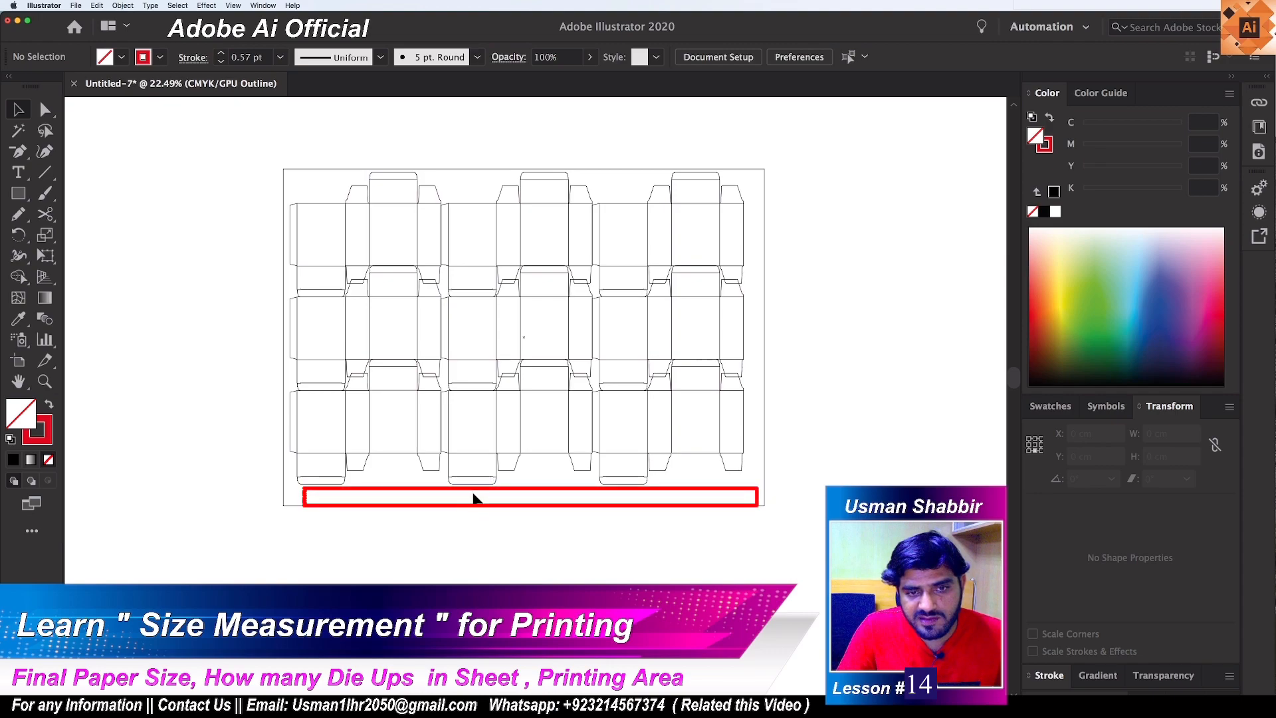
Move the second and third dieline rows downward to leave gaps between rows, and check the overall layout size.
key("z")
left_click_drag(273, 154, 829, 596)
key("v")
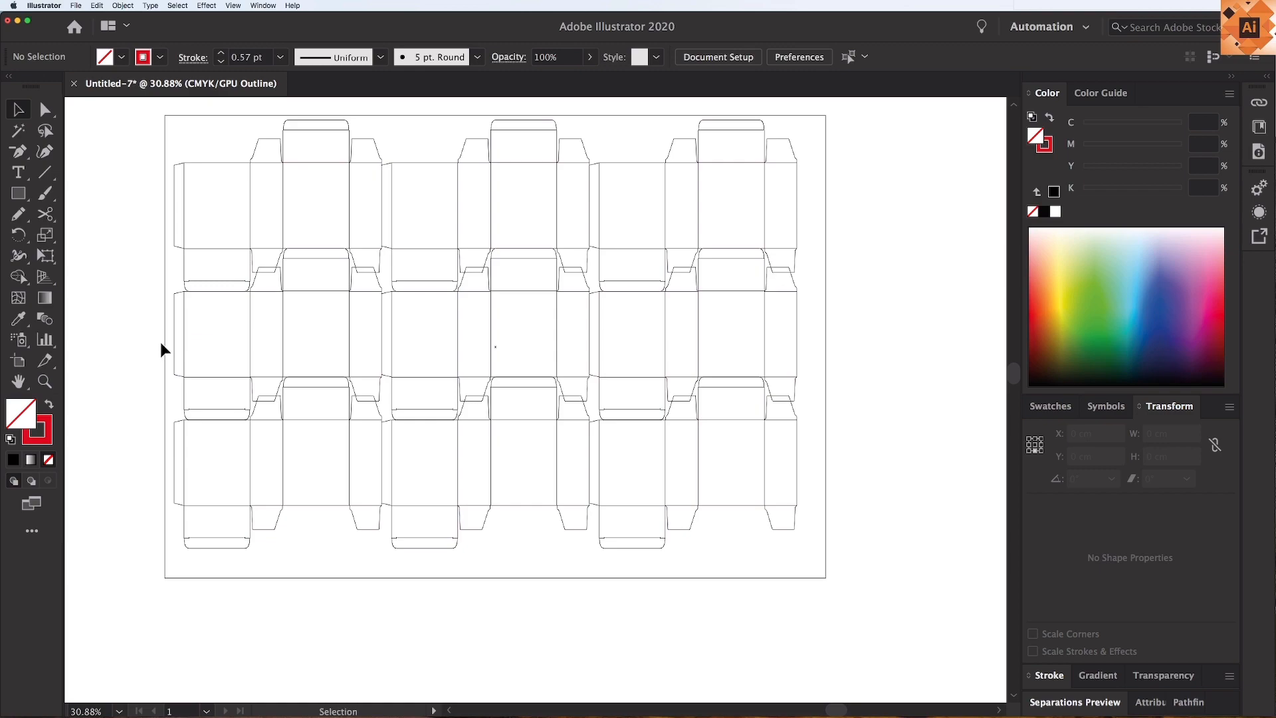
mouse_move(692, 403)
left_mouse_down()
mouse_move(698, 379)
mouse_move(704, 393)
left_mouse_up()
left_click(864, 441)
left_click(667, 502)
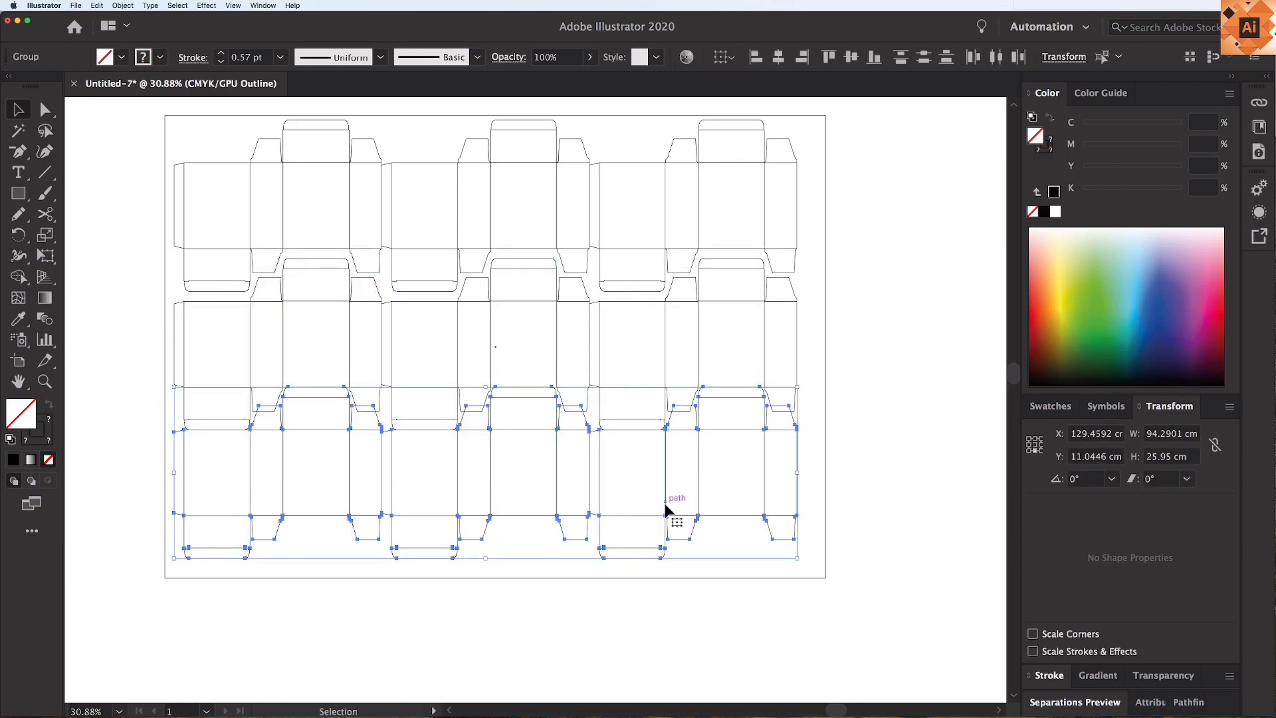
left_click_drag(665, 516, 664, 524)
left_click(864, 527)
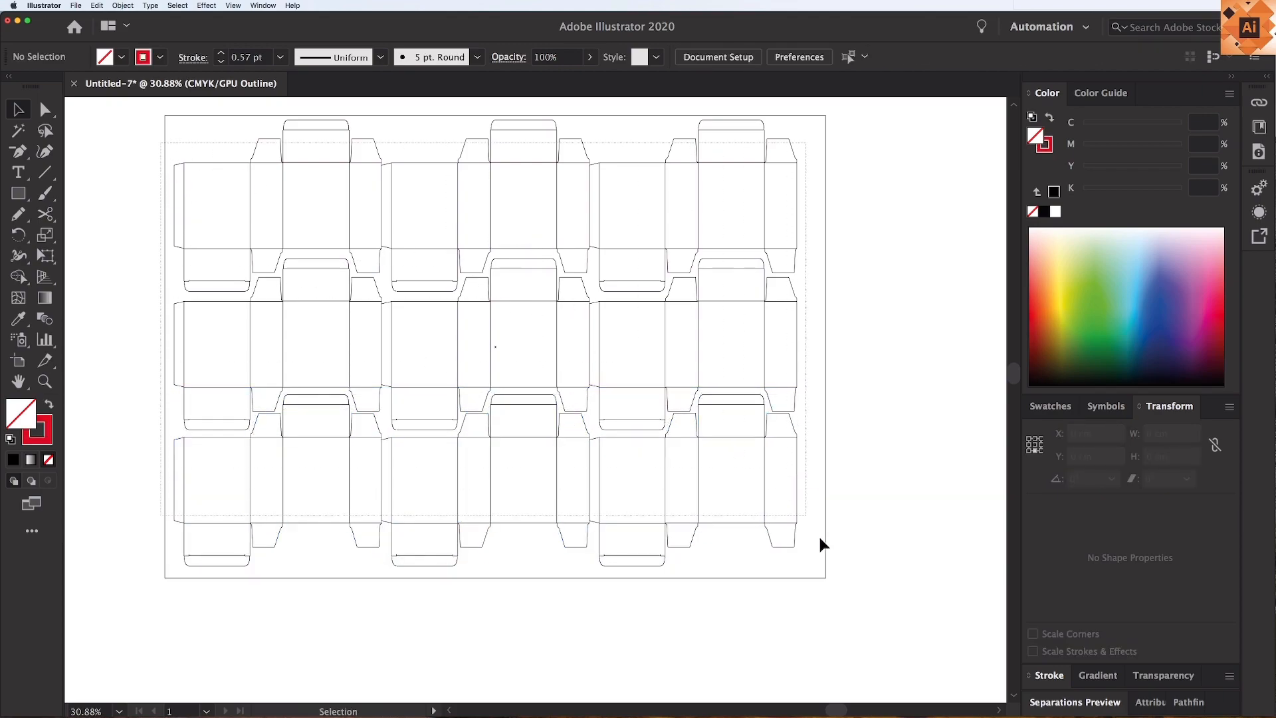
left_click_drag(814, 530, 817, 566)
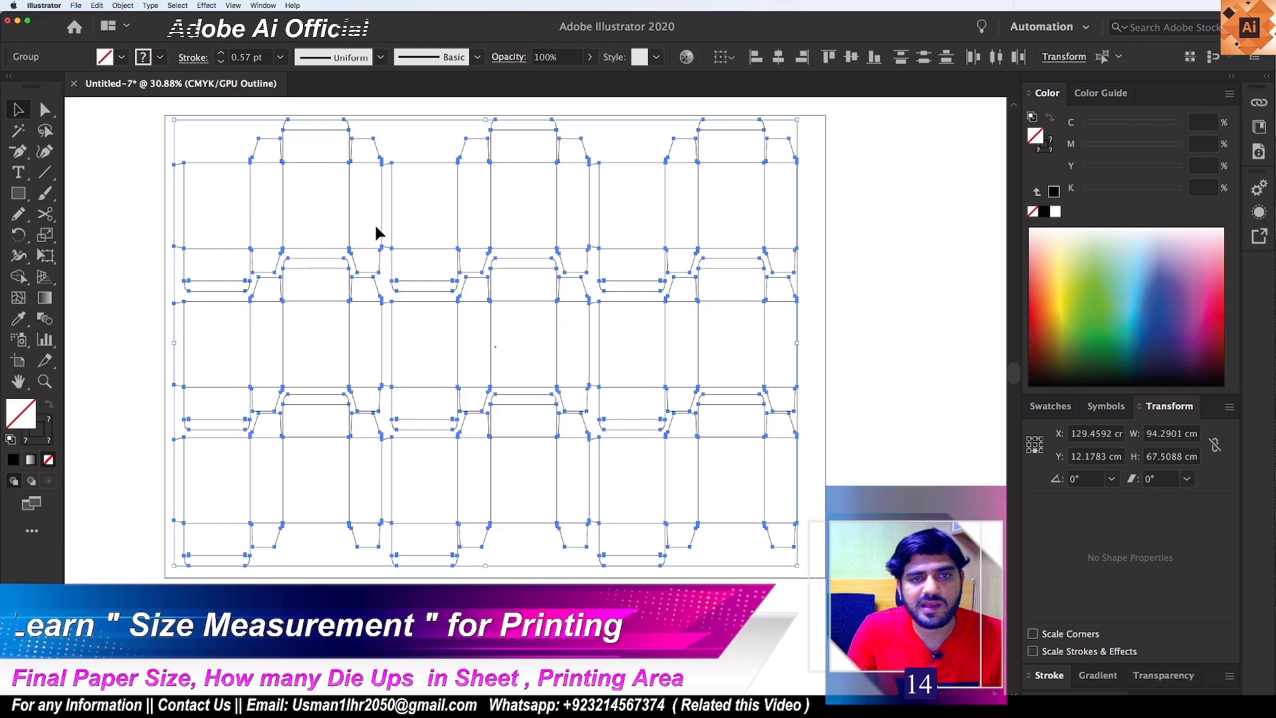
left_click(820, 344)
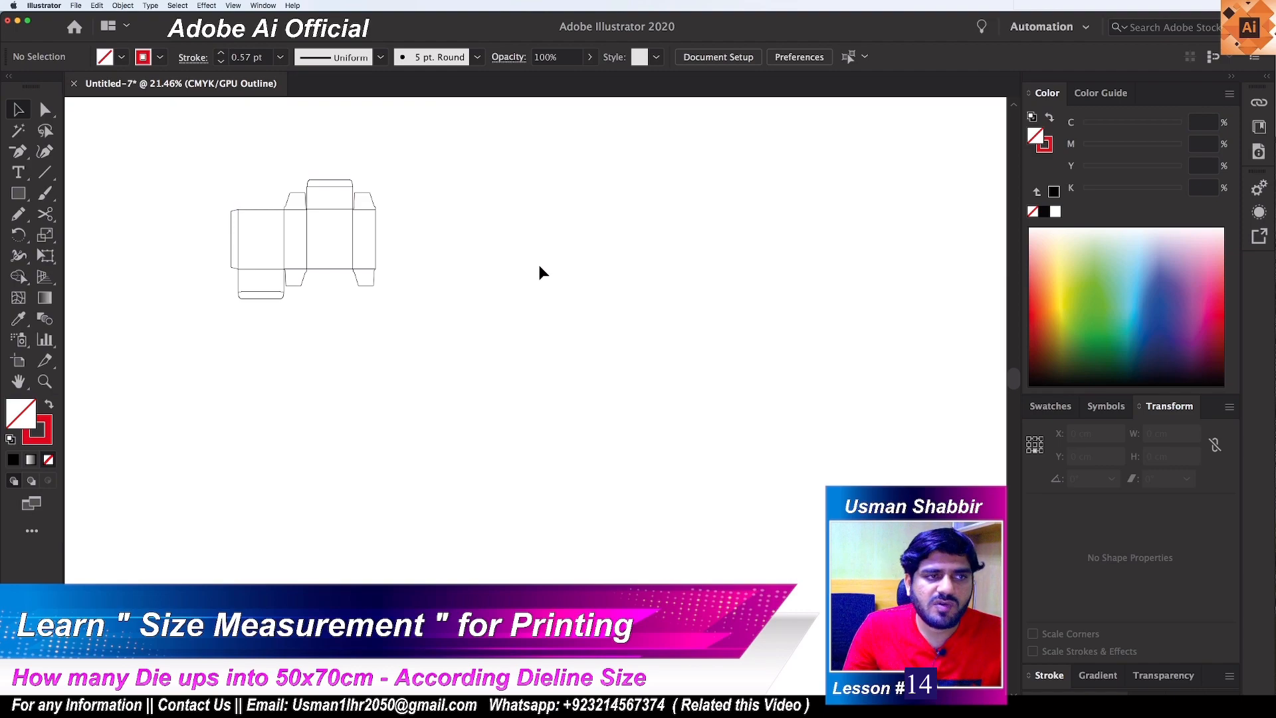
Move the single dieline a short distance left on the empty canvas.
key("super+minus")
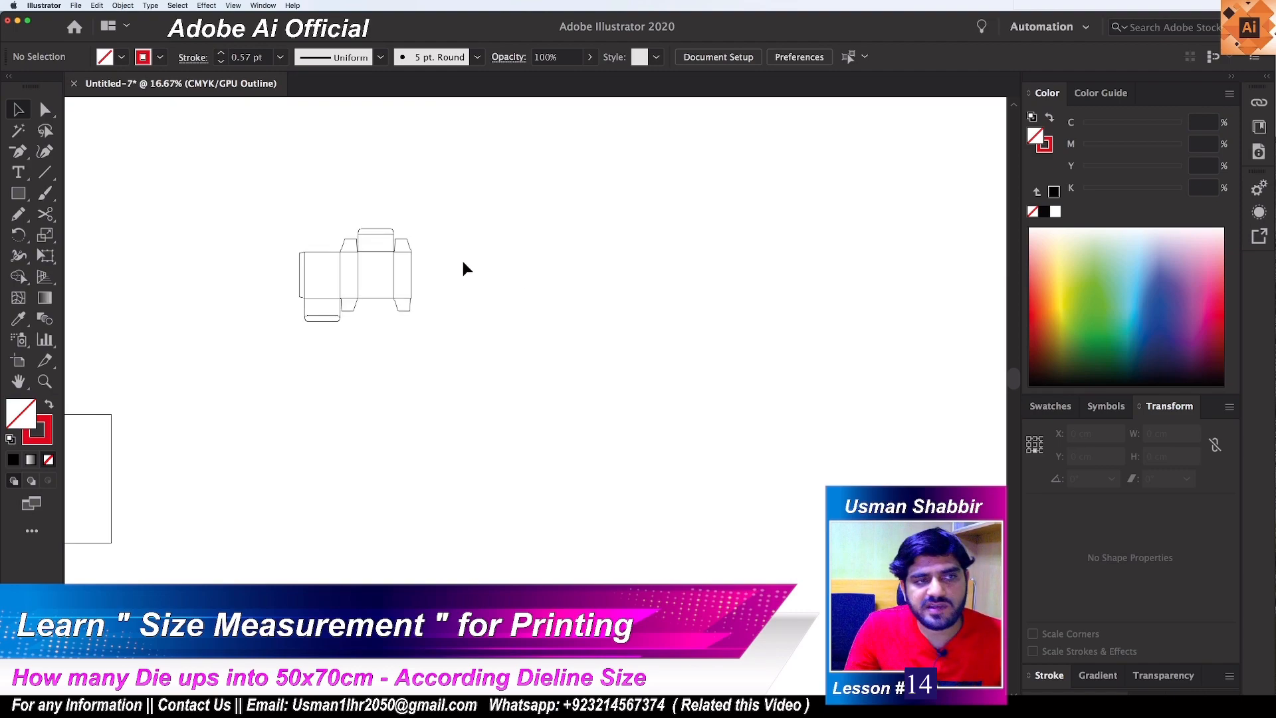
left_click_drag(413, 255, 325, 269)
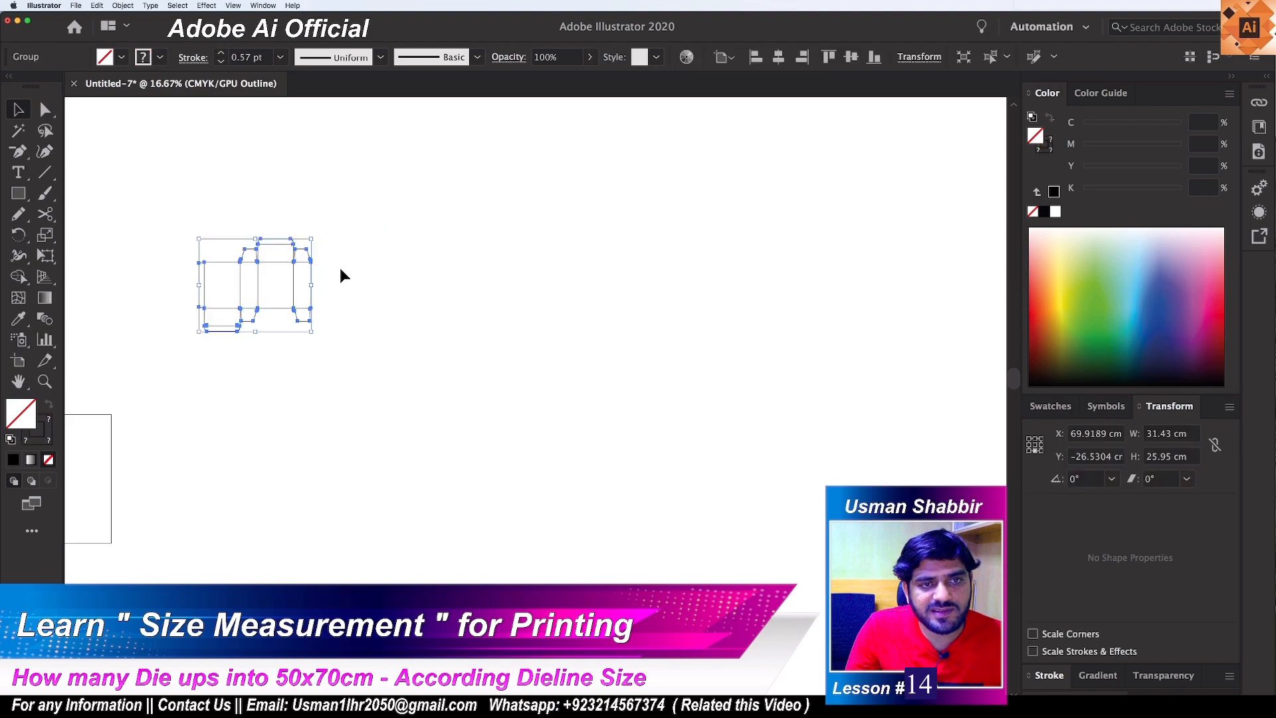
Draw a rectangle about 101 cm wide and 77 cm high to the right of the single dieline.
left_click(340, 270)
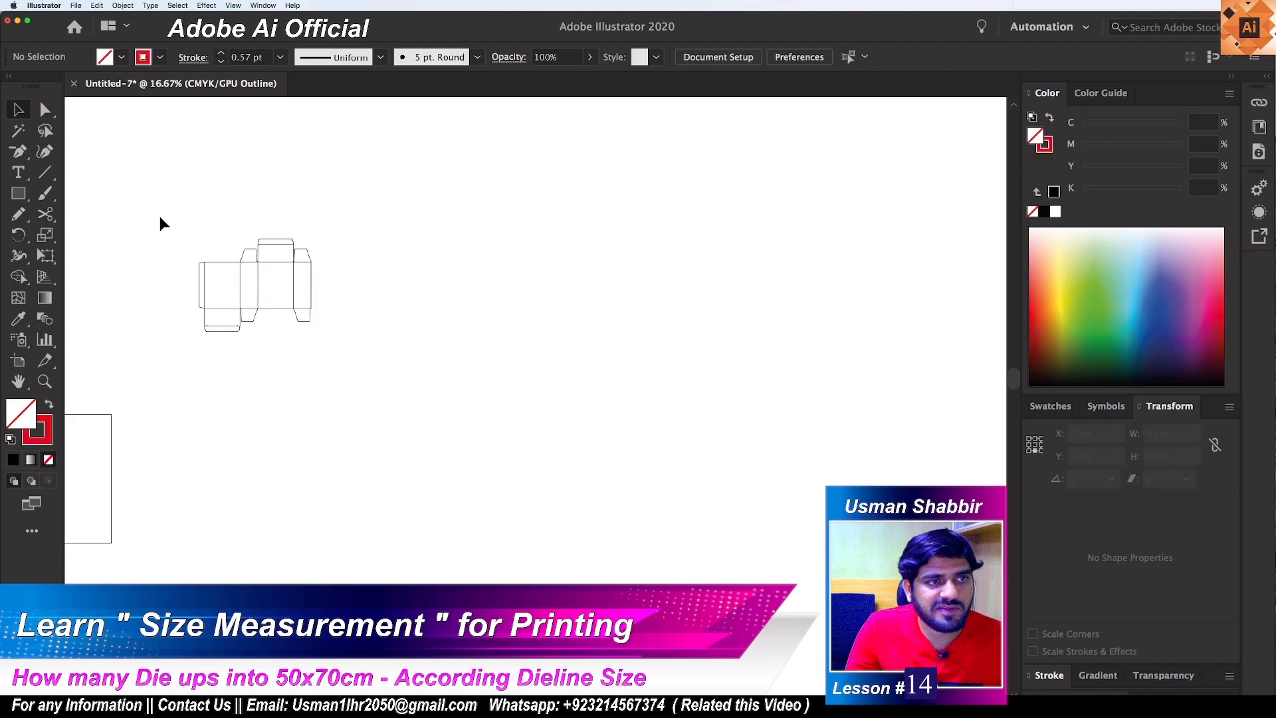
left_click(37, 201)
left_click_drag(417, 217, 771, 488)
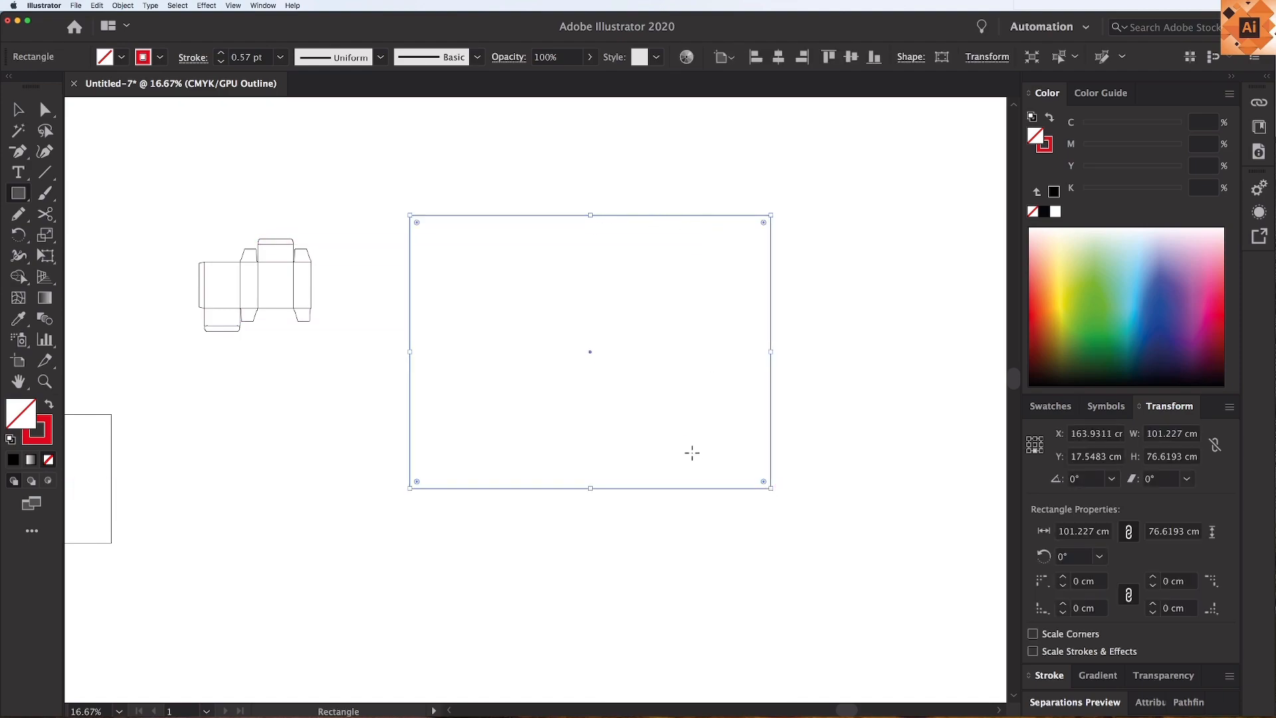
Set the new rectangle's size to 70 cm wide and 50 cm high.
left_click(1147, 433)
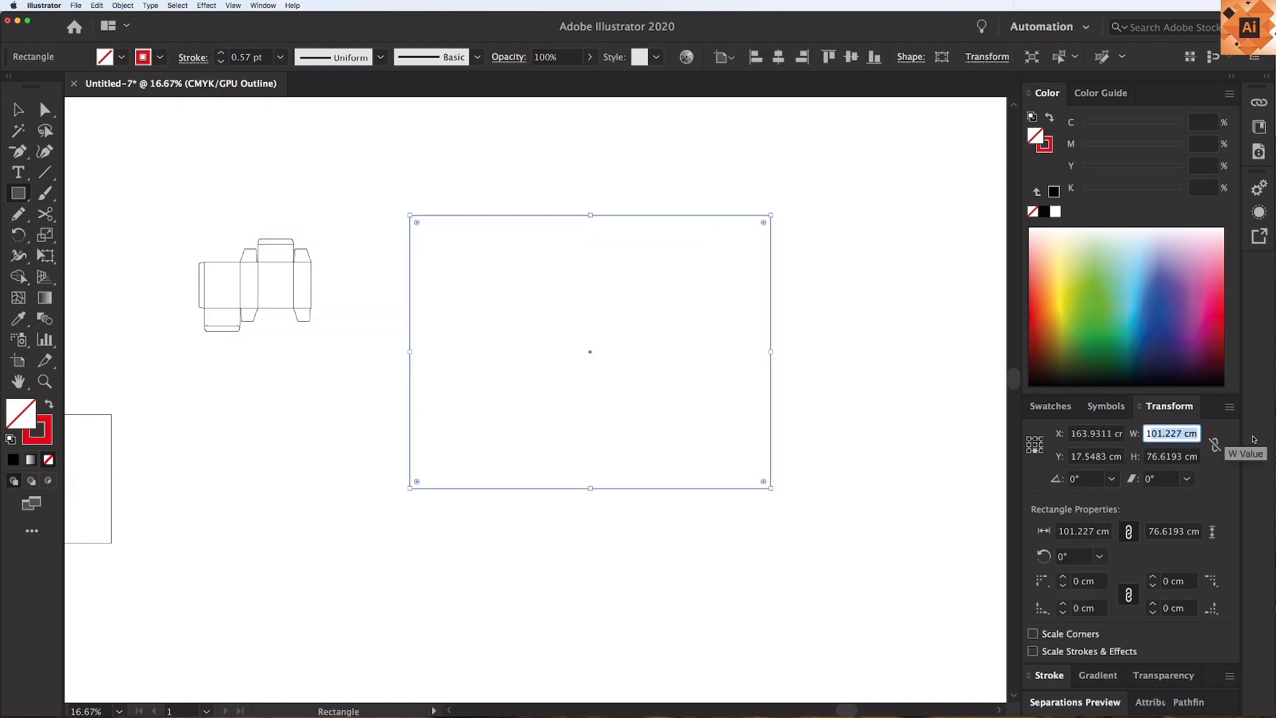
type("170")
key("Tab")
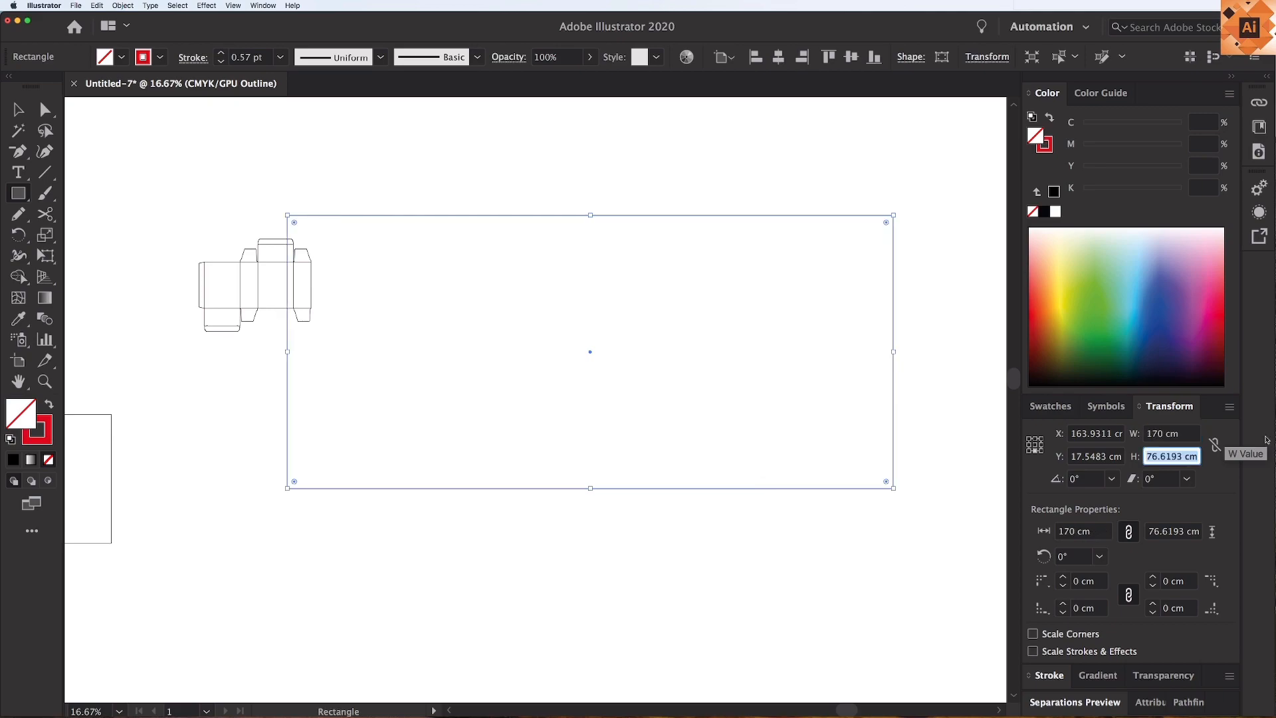
left_click(1167, 433)
type("70")
key("Tab")
type("50")
key("Return")
key("v")
left_click(727, 353)
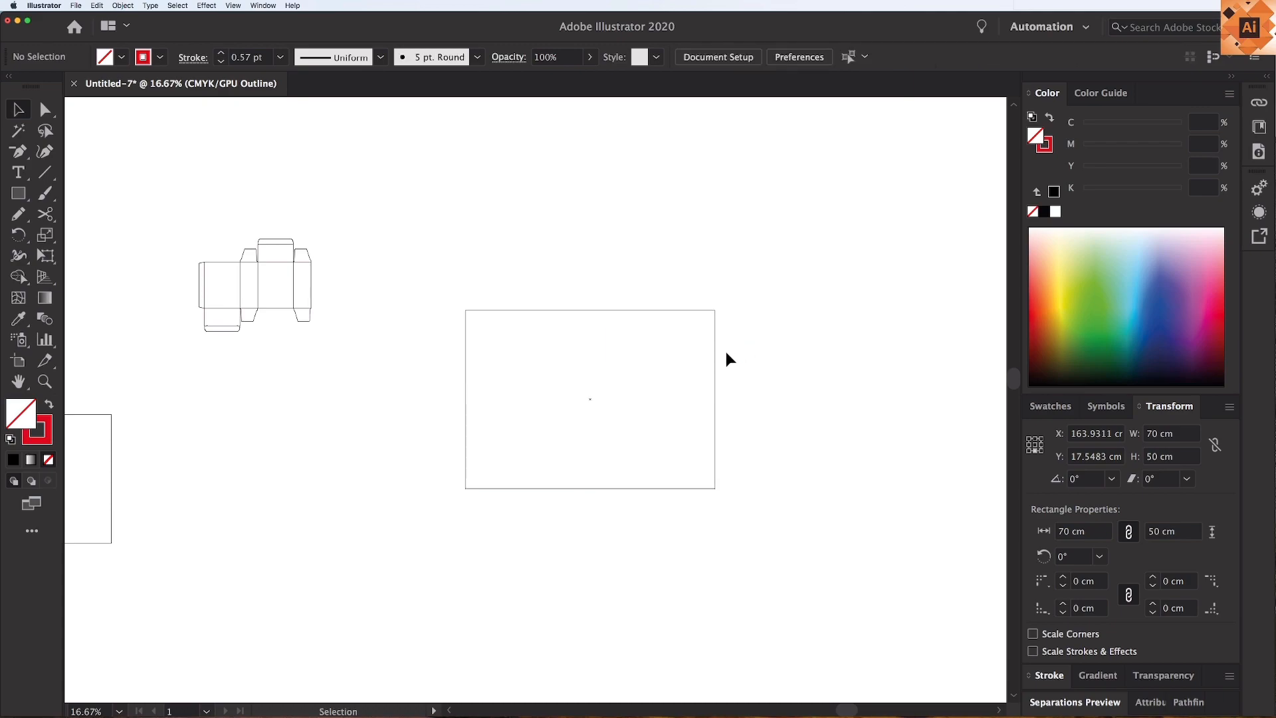
Move the 70 × 50 cm sheet rectangle up and left so it sits beside the dieline.
left_click_drag(714, 355, 584, 267)
key("z")
left_click_drag(161, 155, 811, 541)
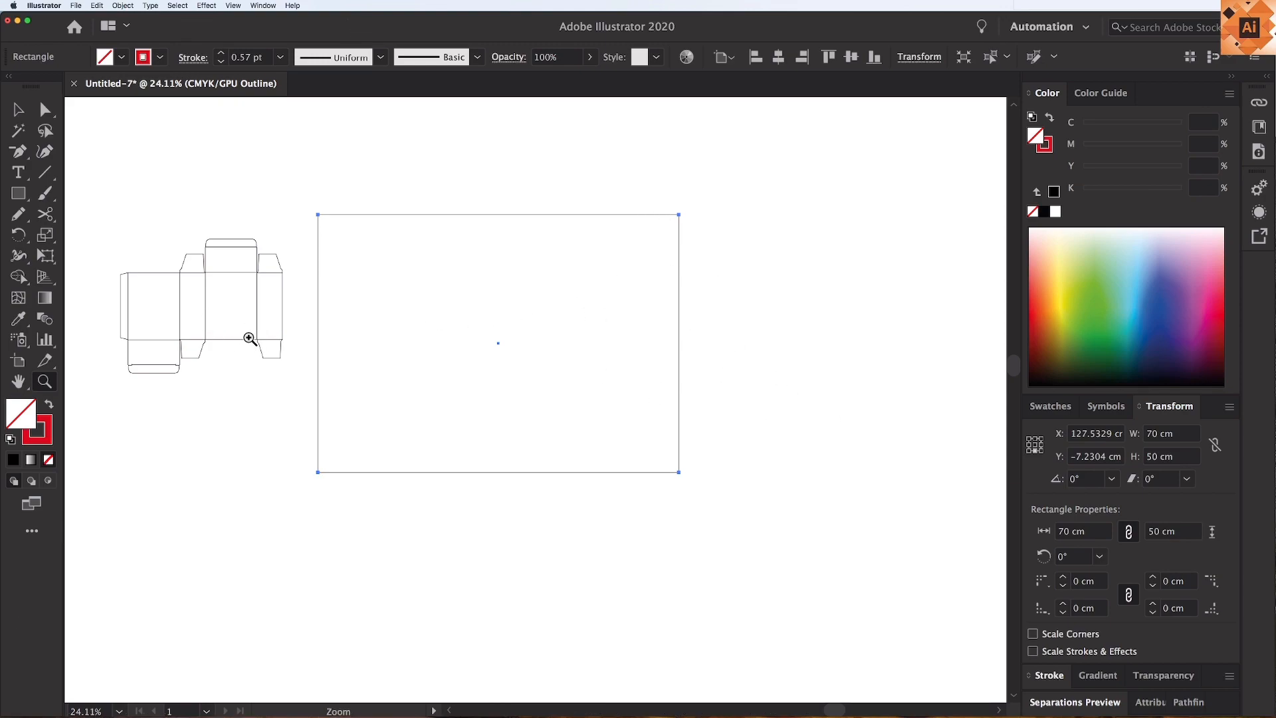
left_click_drag(108, 159, 716, 550)
key("v")
left_click(412, 354)
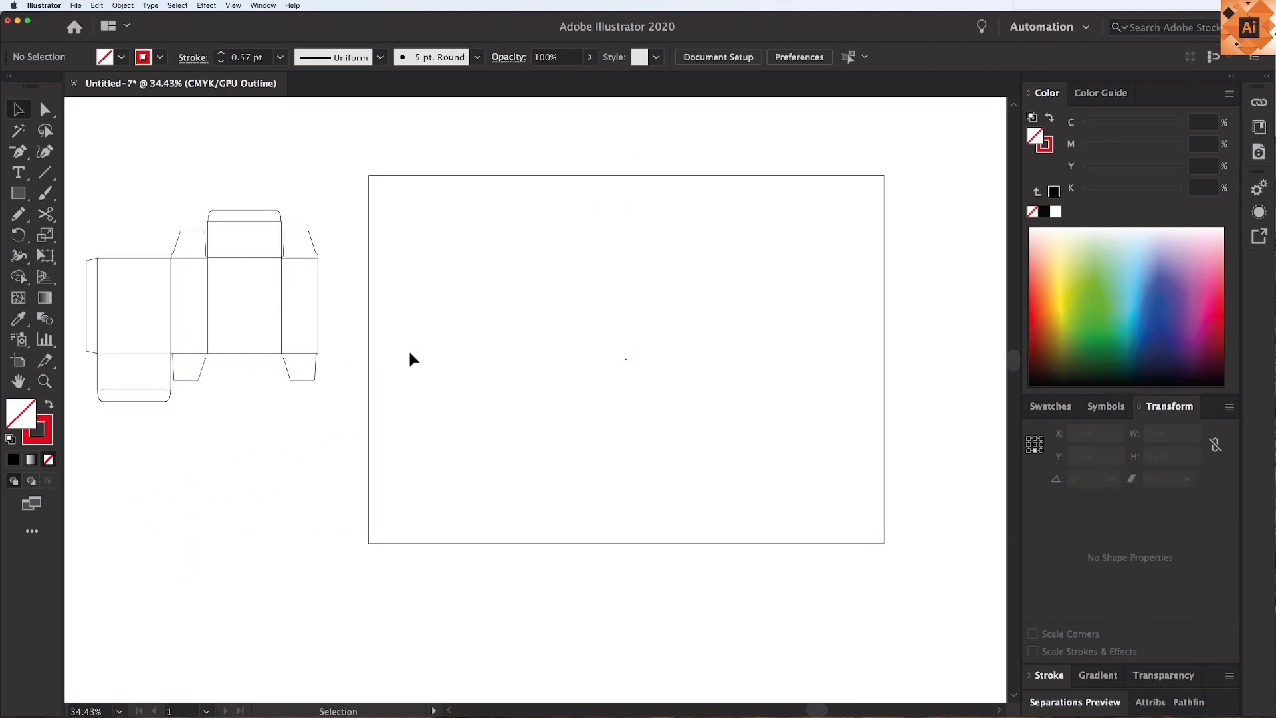
left_click_drag(402, 348, 404, 350)
key("super+shift+a")
Move the dieline into the sheet's upper-left corner and duplicate it once to the right, forming a row of two.
left_click_drag(213, 357, 733, 324)
left_click(516, 393)
left_click(679, 388)
left_click_drag(842, 265, 763, 271)
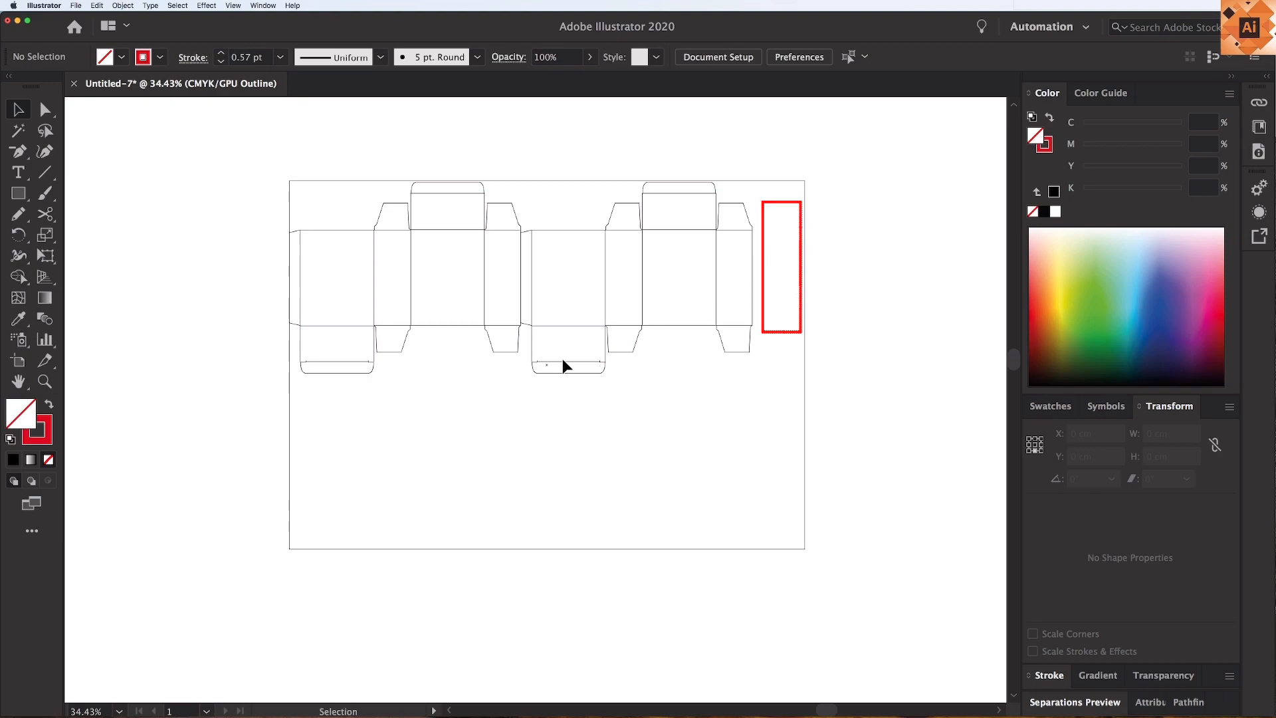
Shift the row of two dielines slightly right and duplicate it downward so the flaps interlock.
key("super+a")
left_click_drag(605, 301, 619, 302)
left_click_drag(614, 383, 615, 378)
left_click(515, 376)
key("super+a")
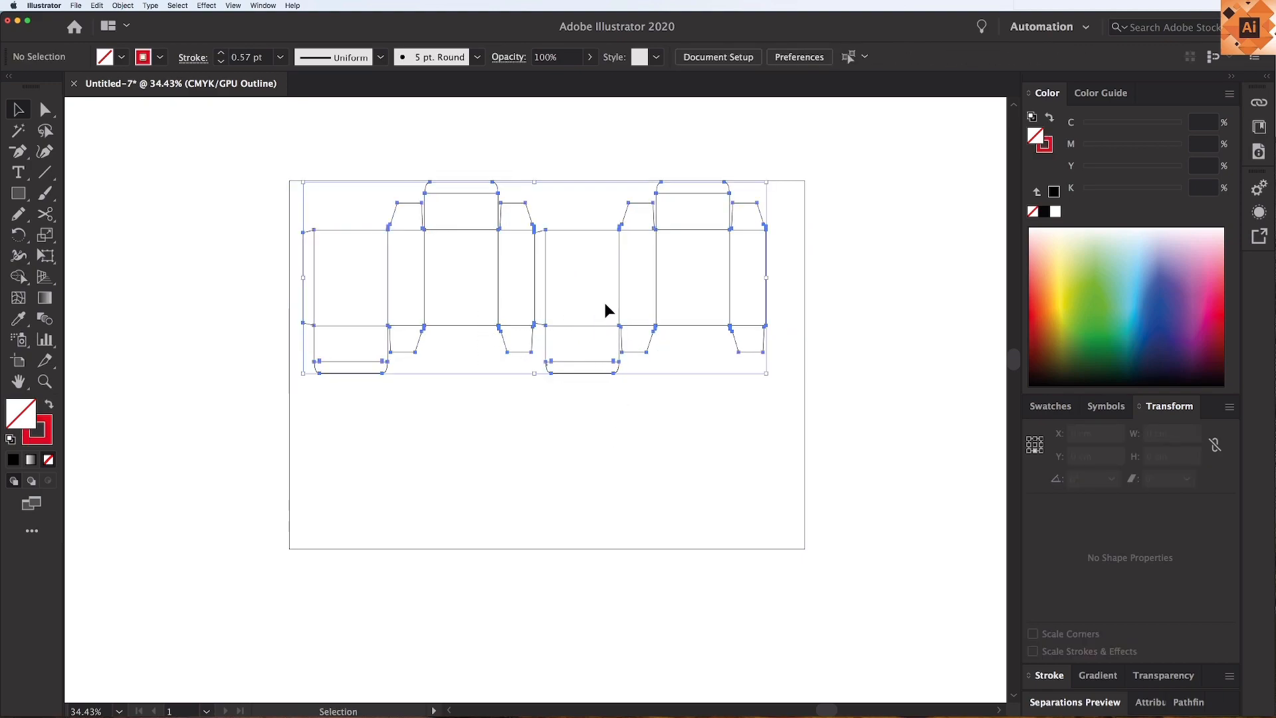
left_click_drag(619, 269, 621, 426)
left_click(784, 283)
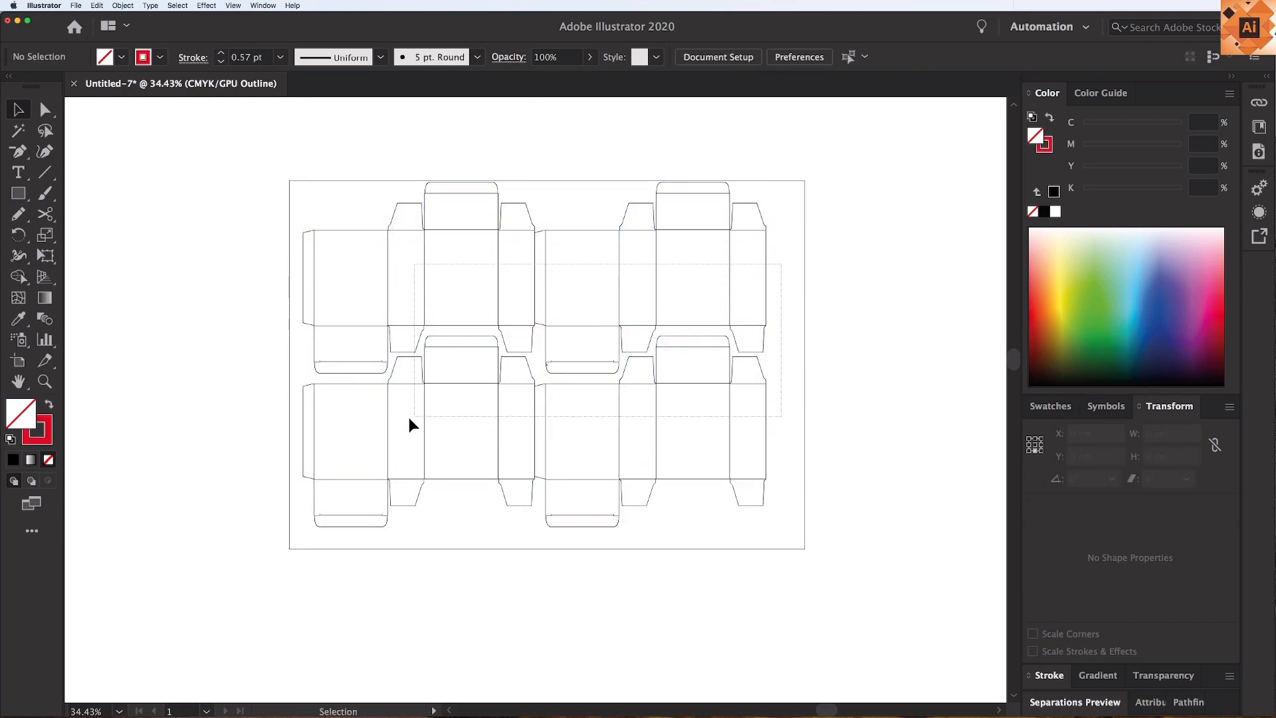
Move all four dielines slightly right and down to roughly centre them within the sheet.
left_click_drag(419, 417, 415, 417)
left_click_drag(525, 352, 532, 359)
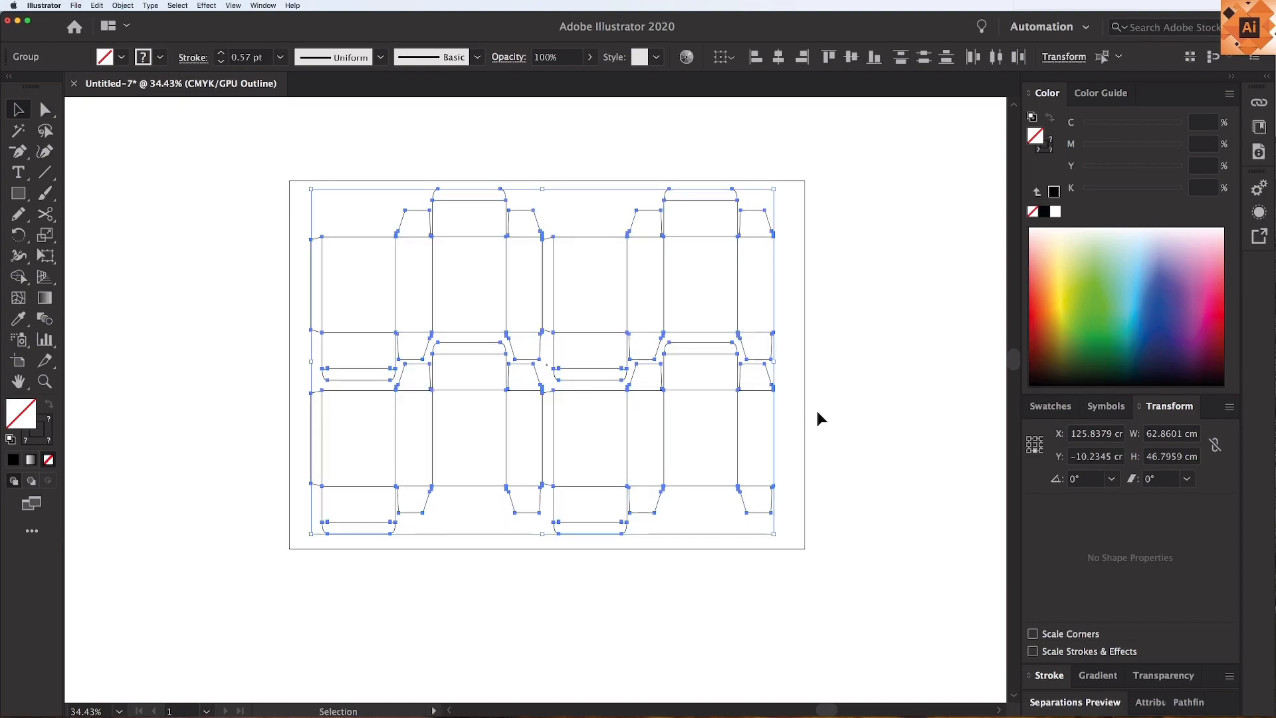
left_click(820, 417)
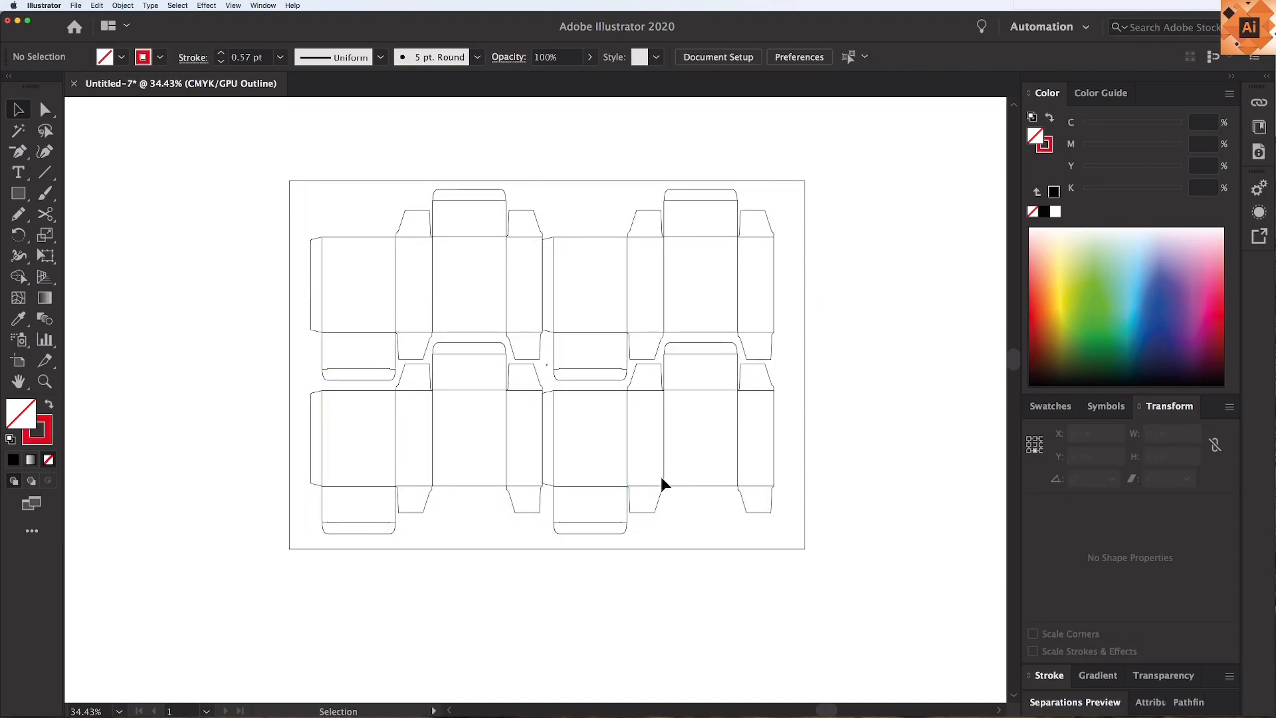
Select the four dielines together and check the overall layout size against the sheet.
key("super+minus")
left_click_drag(684, 398, 510, 415)
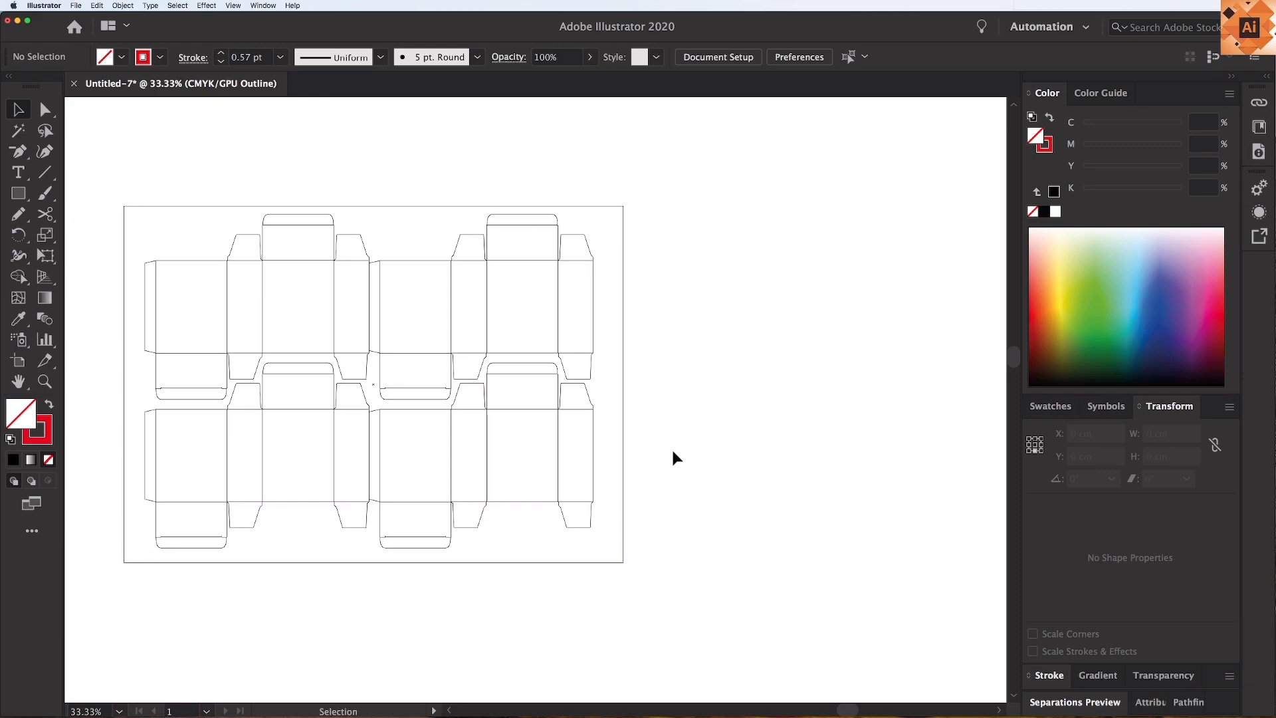
scroll(399, 351, "left", 3)
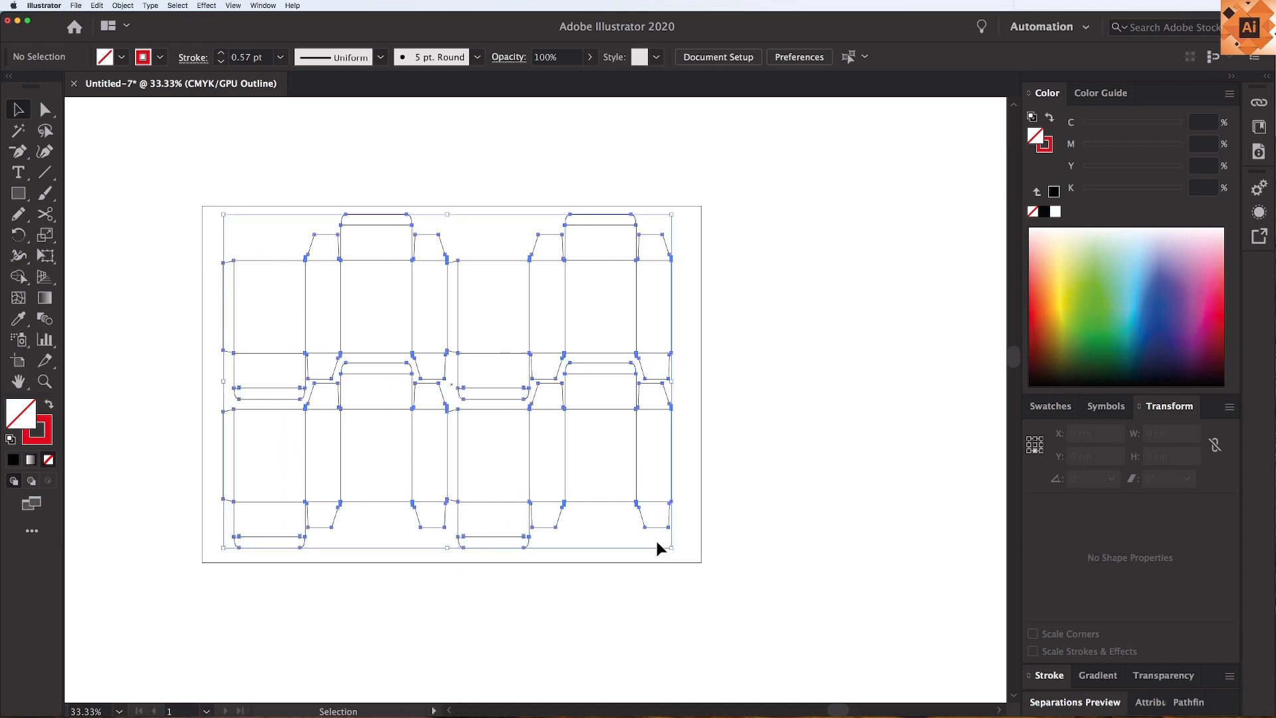
left_click_drag(689, 556, 388, 402)
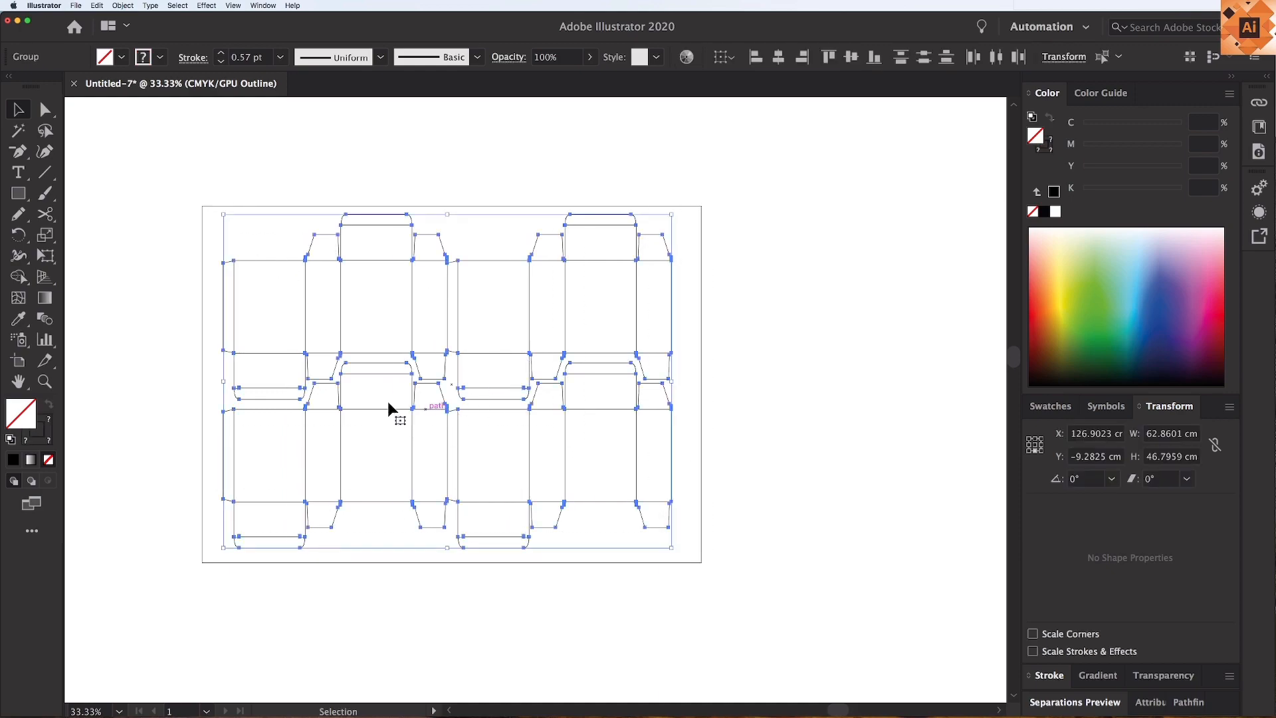
left_click(734, 453)
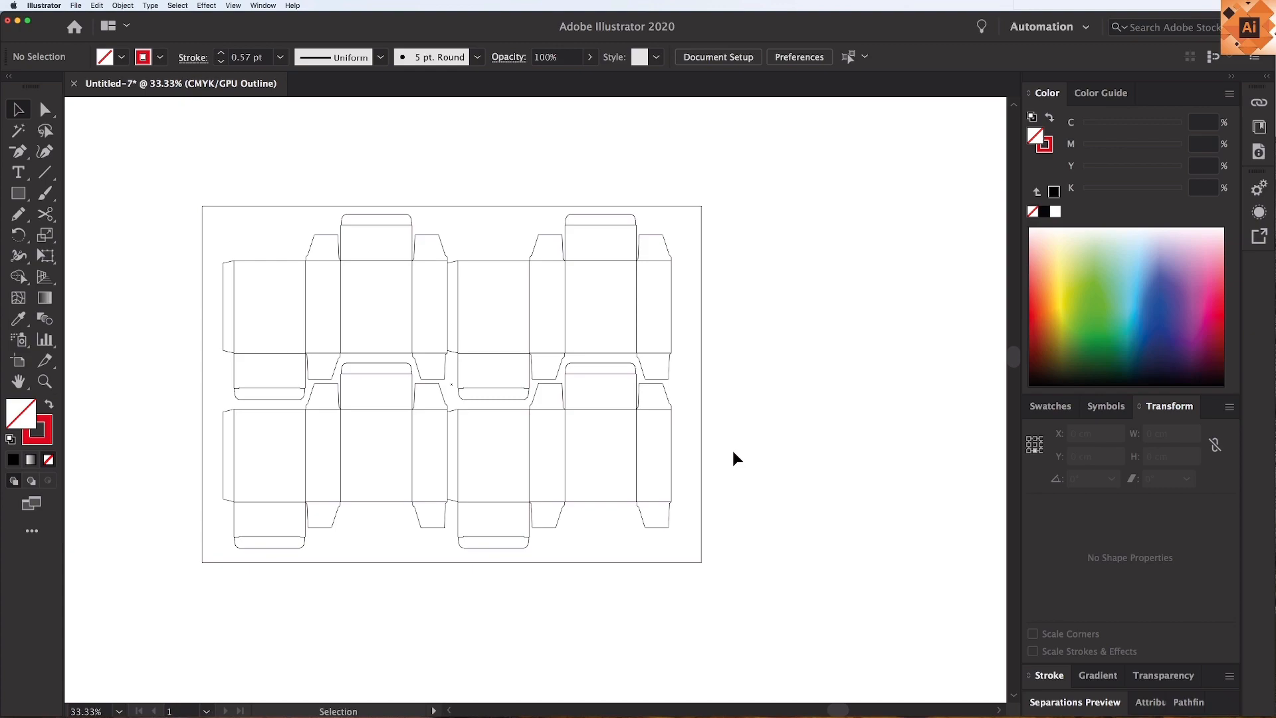
Duplicate the 70 × 50 cm sheet together with its four dielines to the right of the original.
key("super+minus")
key("super+minus")
key("z")
left_click_drag(944, 620, 946, 621)
left_click_drag(591, 409, 513, 426)
left_click(209, 267)
key("super+2")
left_click_drag(123, 232, 533, 585)
left_click_drag(444, 476, 812, 477)
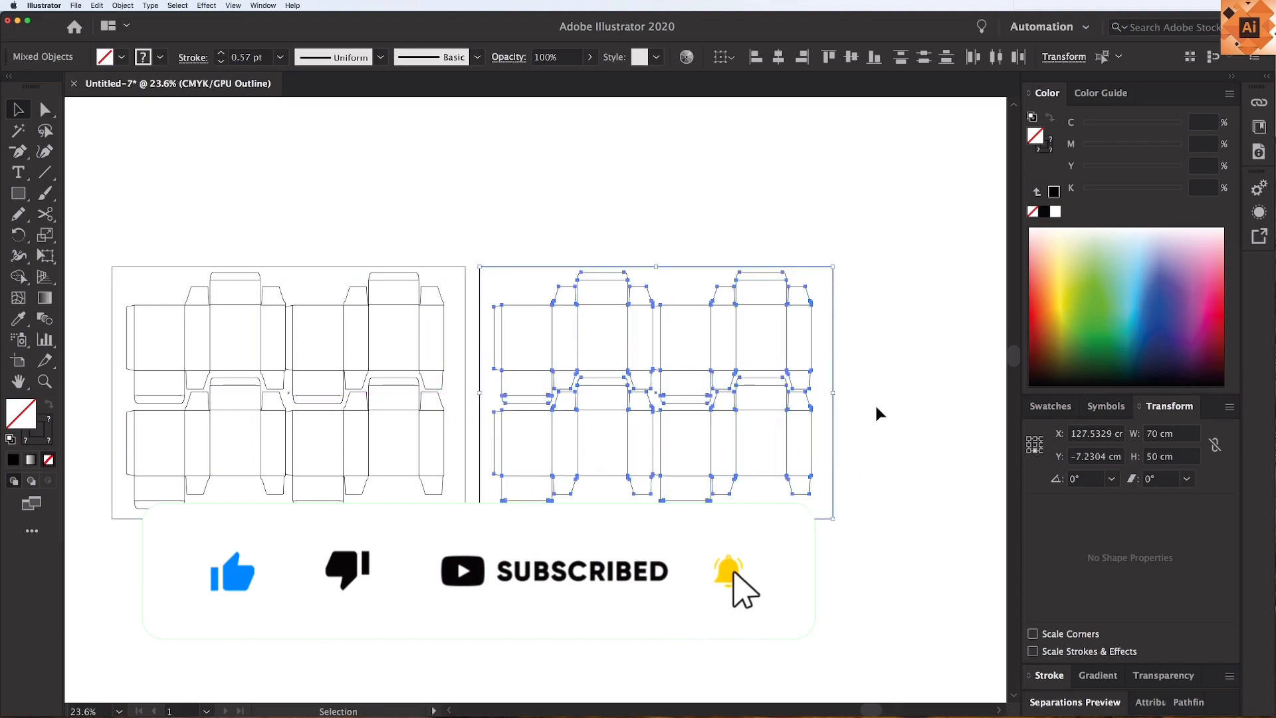
left_click(877, 407)
Set the height of the copied sheet rectangle to 100 cm, keeping its lower edge in place.
left_click(834, 381)
left_click_drag(1178, 458, 1044, 459)
type("100")
key("Return")
scroll(864, 552, "up", 5)
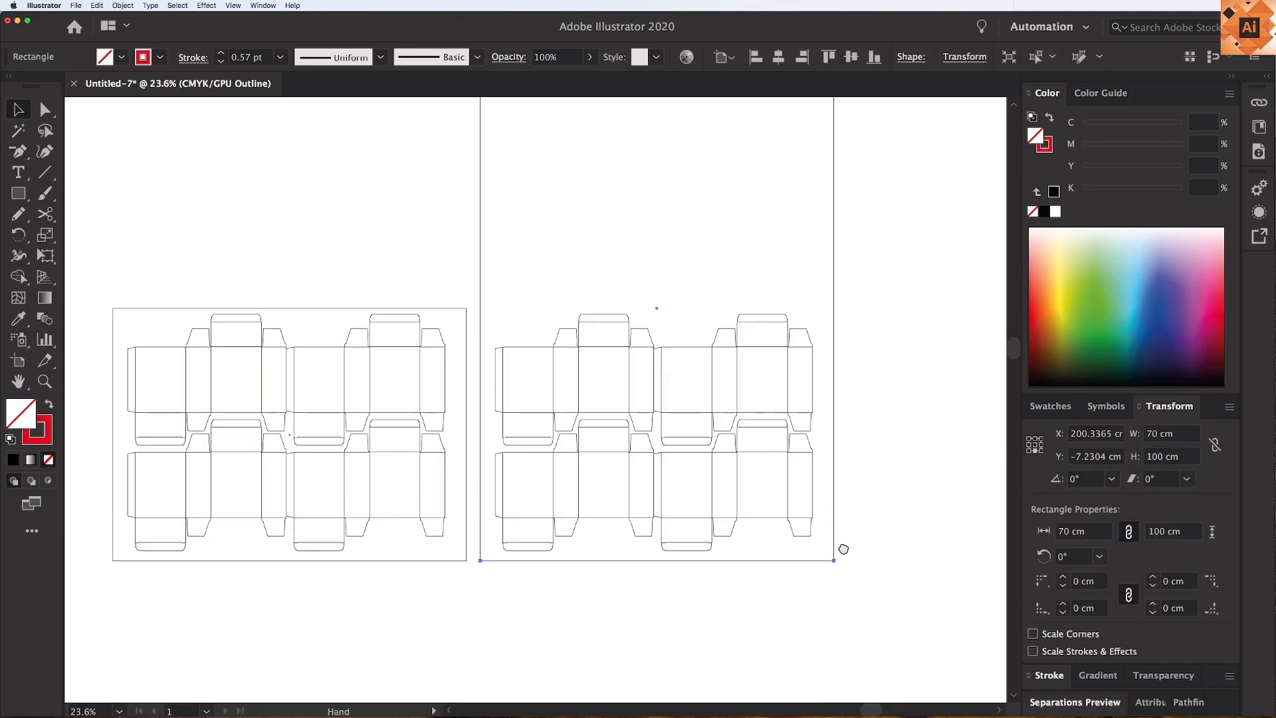
left_click(908, 555)
Lock the 70 × 100 cm sheet and duplicate its four dielines upward into the empty upper half.
left_click_drag(892, 324, 789, 329)
key("super+2")
left_click_drag(541, 378, 775, 369)
left_click(872, 496)
scroll(807, 251, "down", 2)
scroll(807, 250, "left", 2)
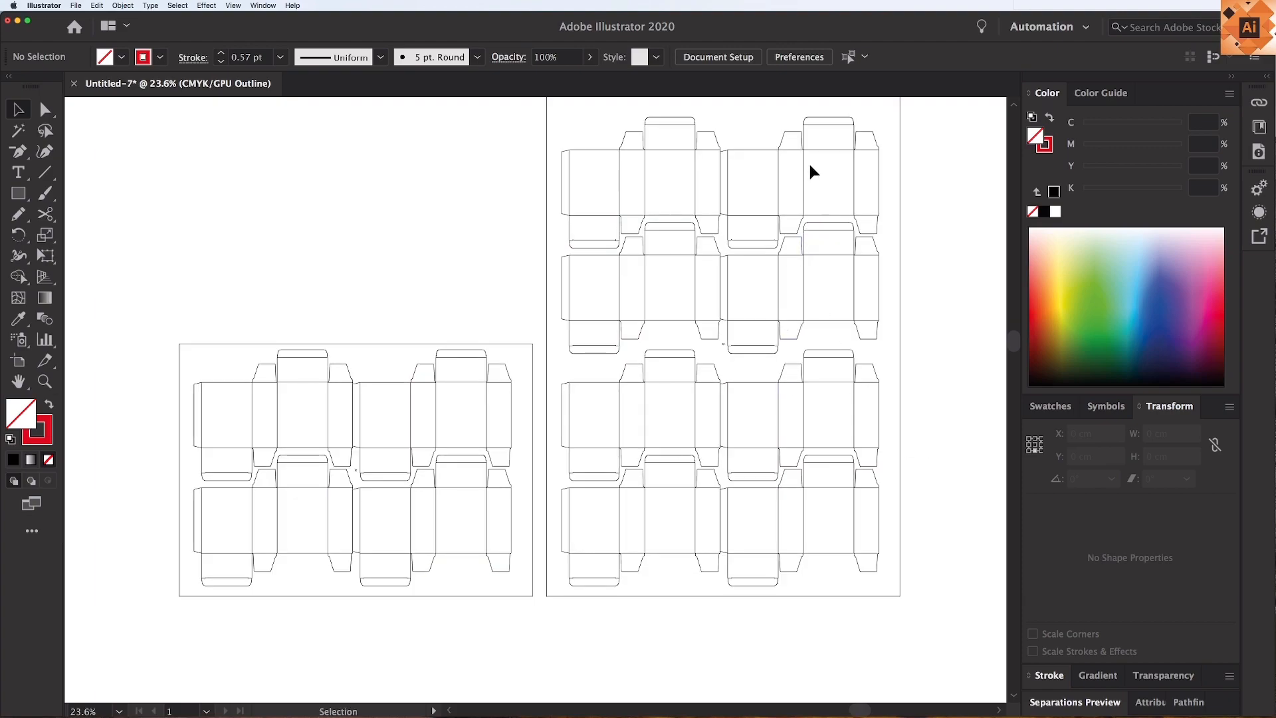
scroll(813, 174, "up", 1)
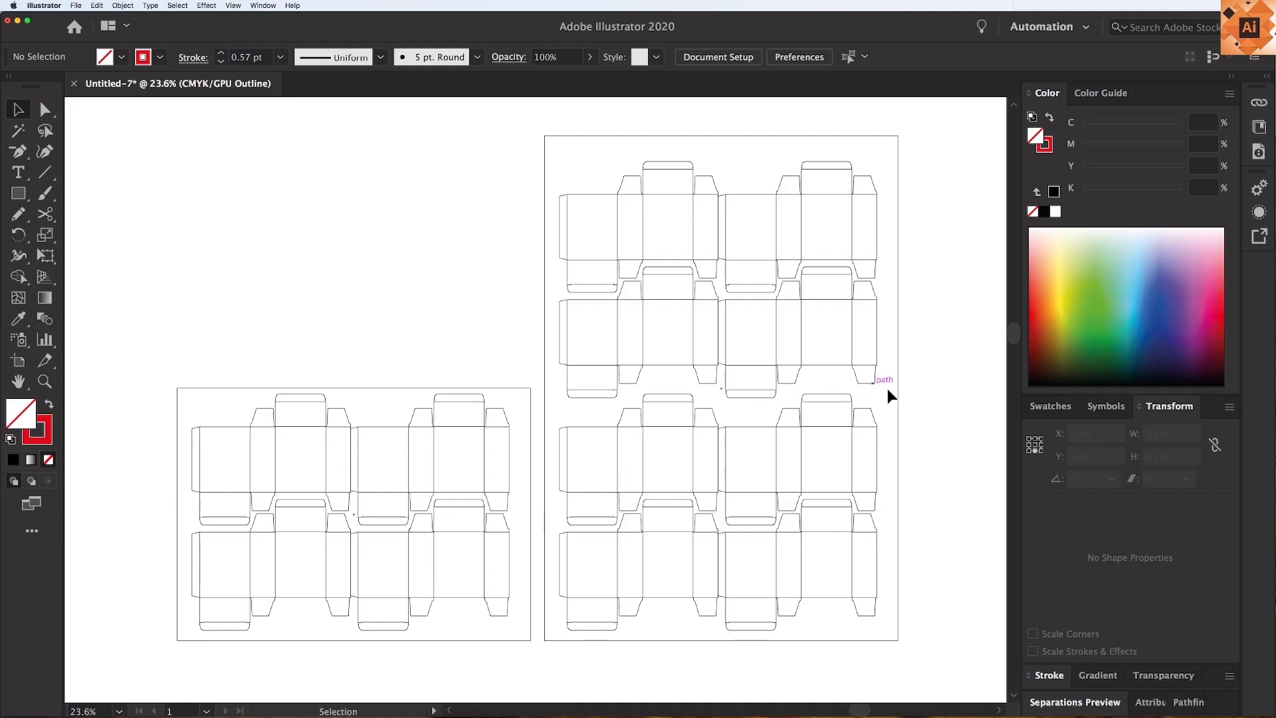
Select all eight dielines on the 70 × 100 cm sheet and check their overall size.
left_click(826, 402)
left_click_drag(889, 170, 583, 619)
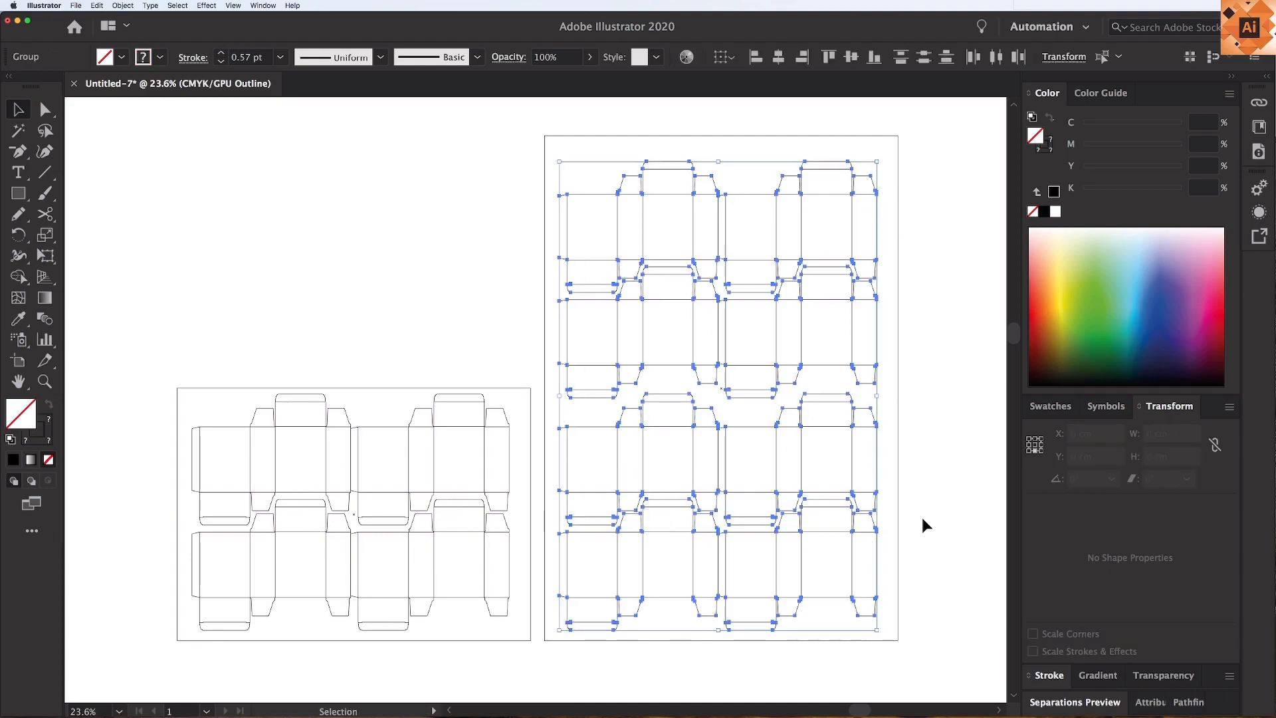
left_click_drag(923, 520, 585, 518)
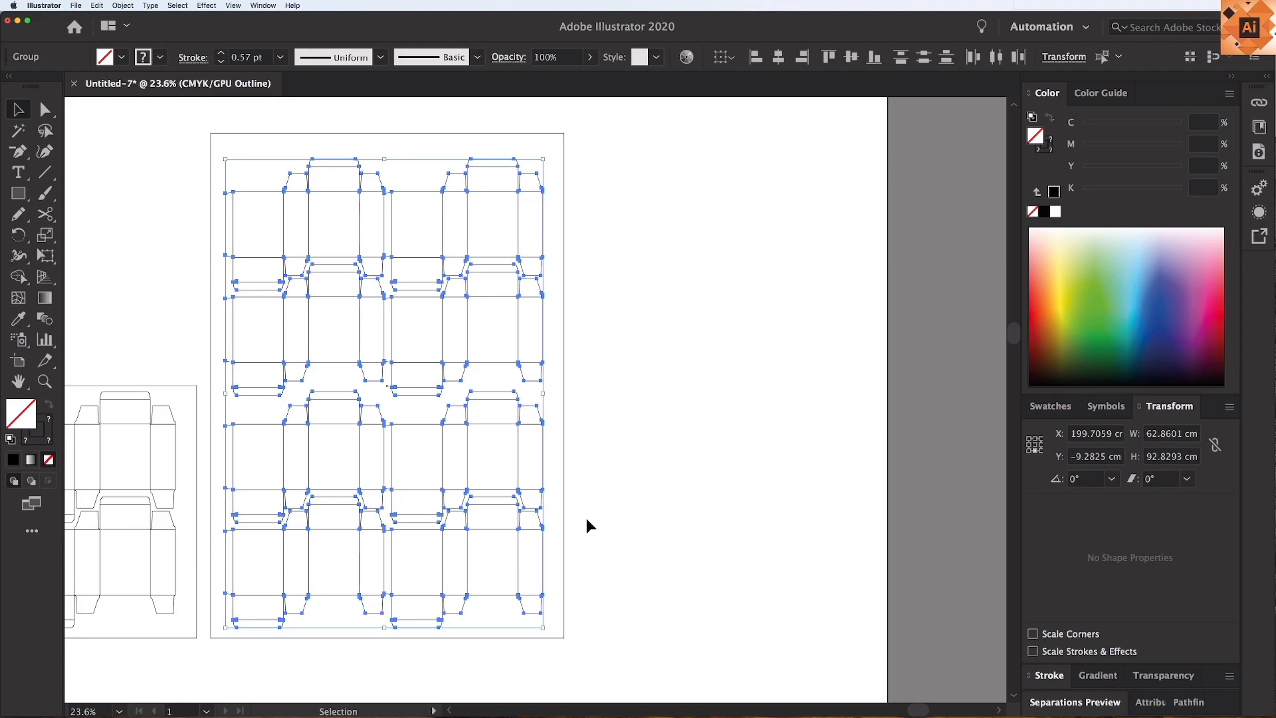
Switch to the Calculator, multiply the entered number by 8, and close it again.
key("F4")
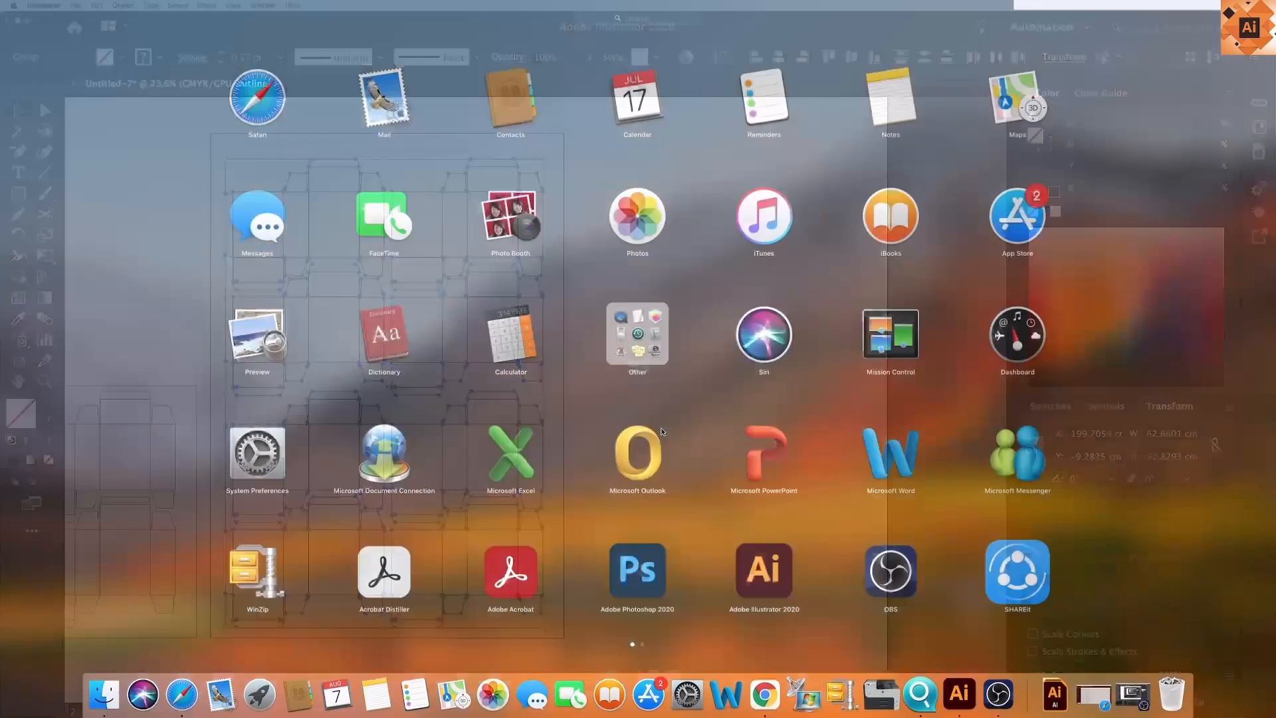
left_click(514, 334)
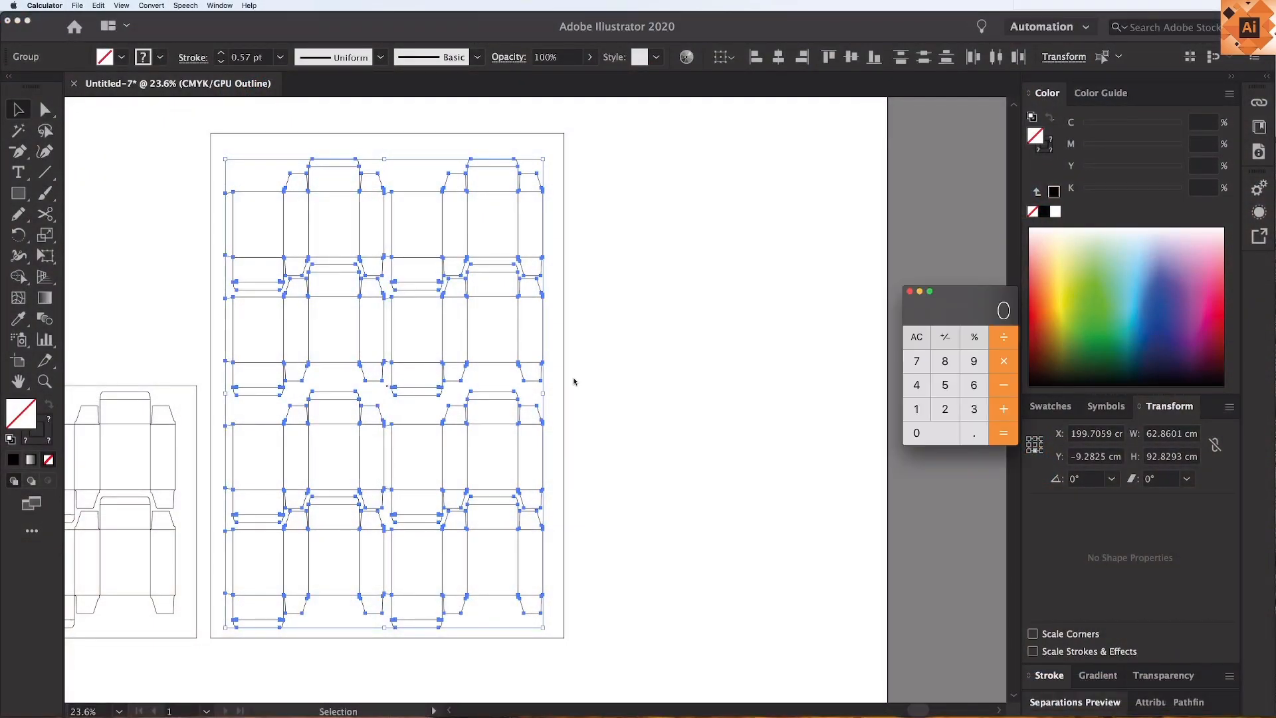
left_click_drag(936, 341, 673, 341)
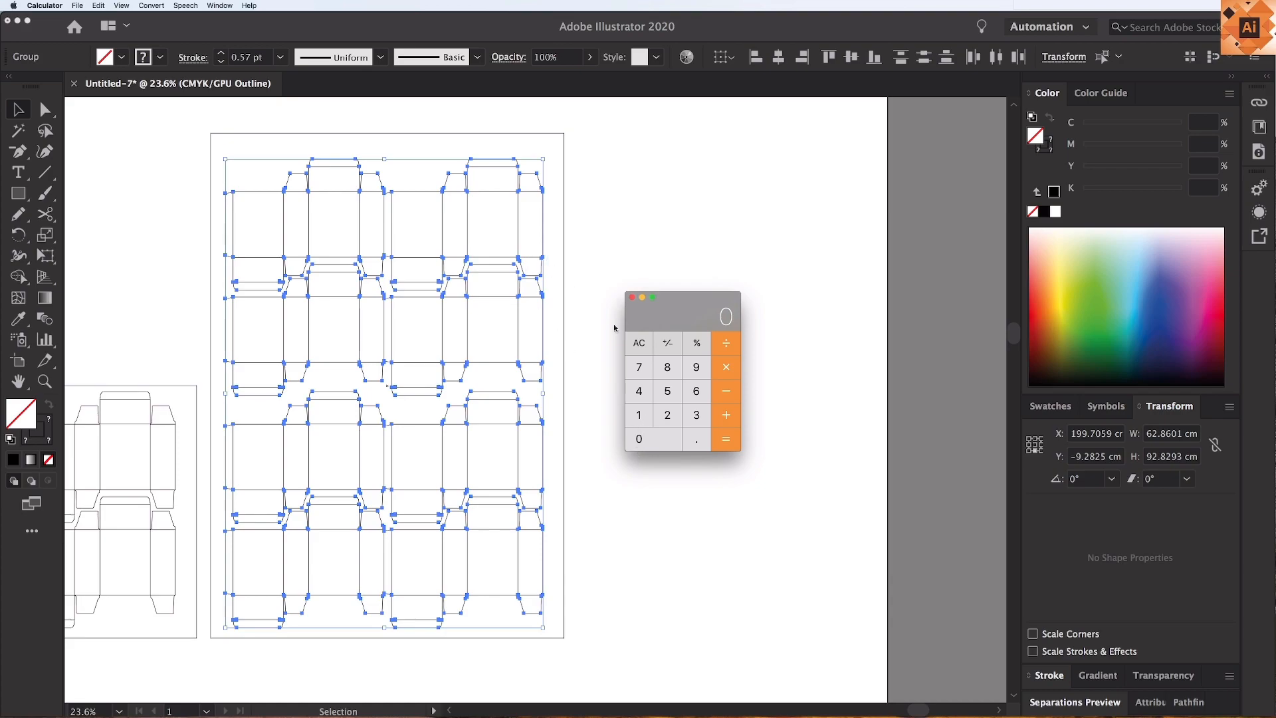
key("0")
left_click(719, 370)
key("8")
key("Return")
left_click(632, 298)
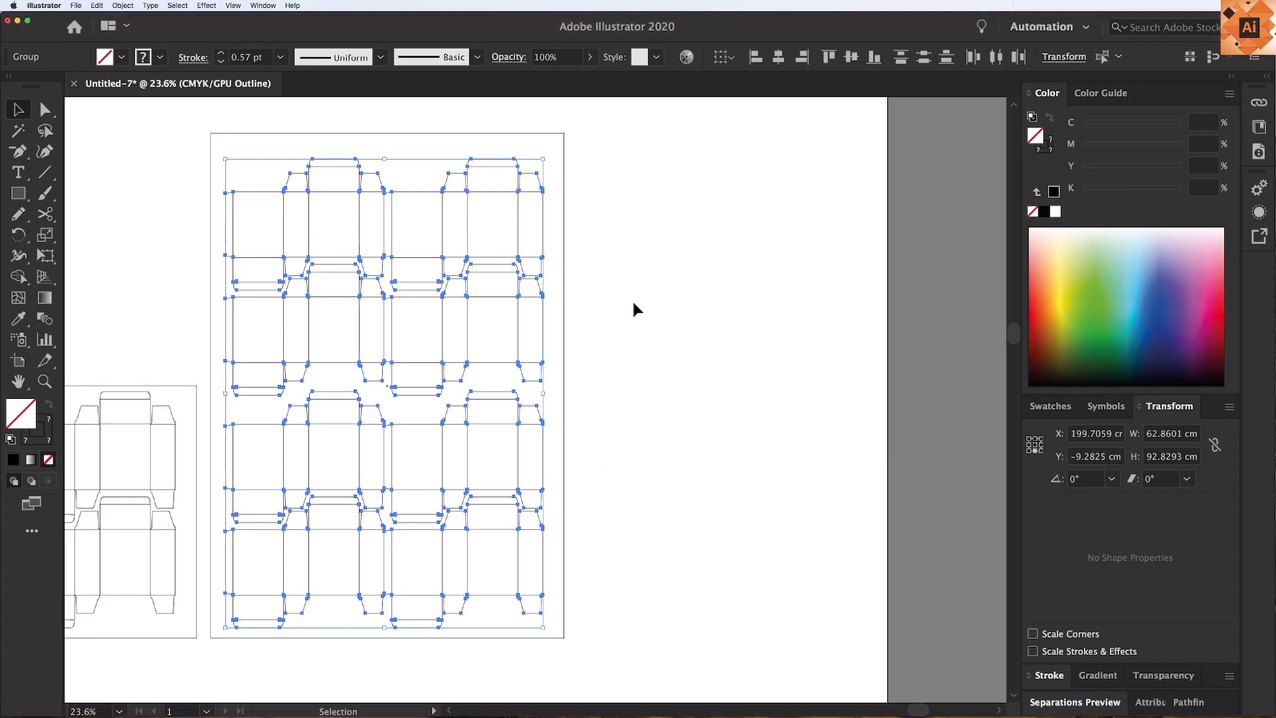
Delete the eight dielines on the tall sheet, then the smaller sheet and its two right-hand dielines.
left_click(650, 419)
scroll(633, 425, "left", 5)
key("super+minus")
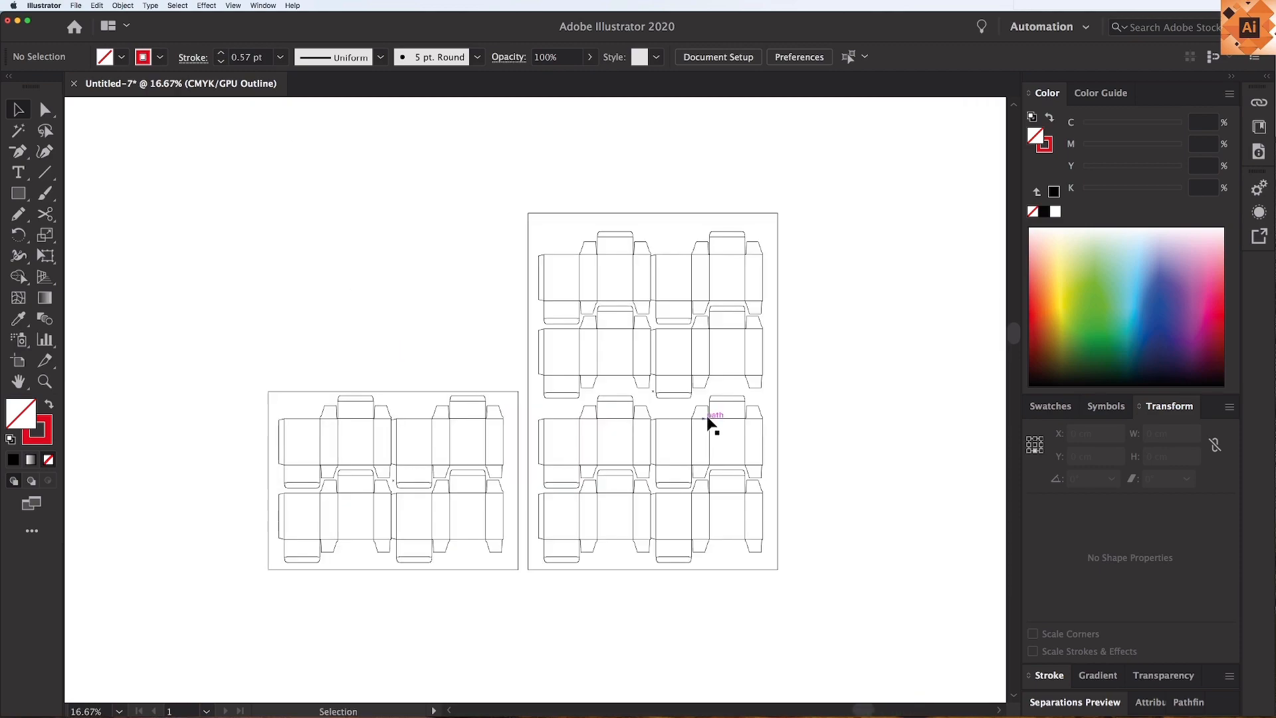
key("super+space")
left_click_drag(211, 168, 868, 646)
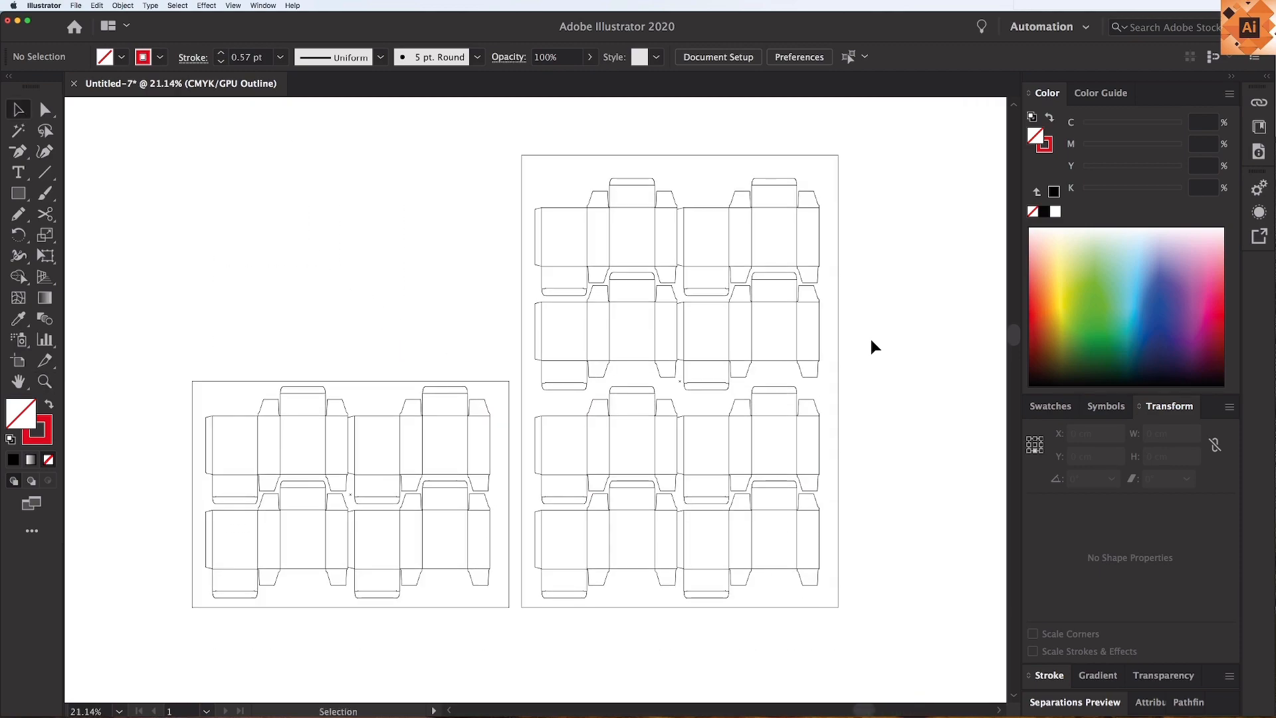
left_click_drag(855, 209, 600, 592)
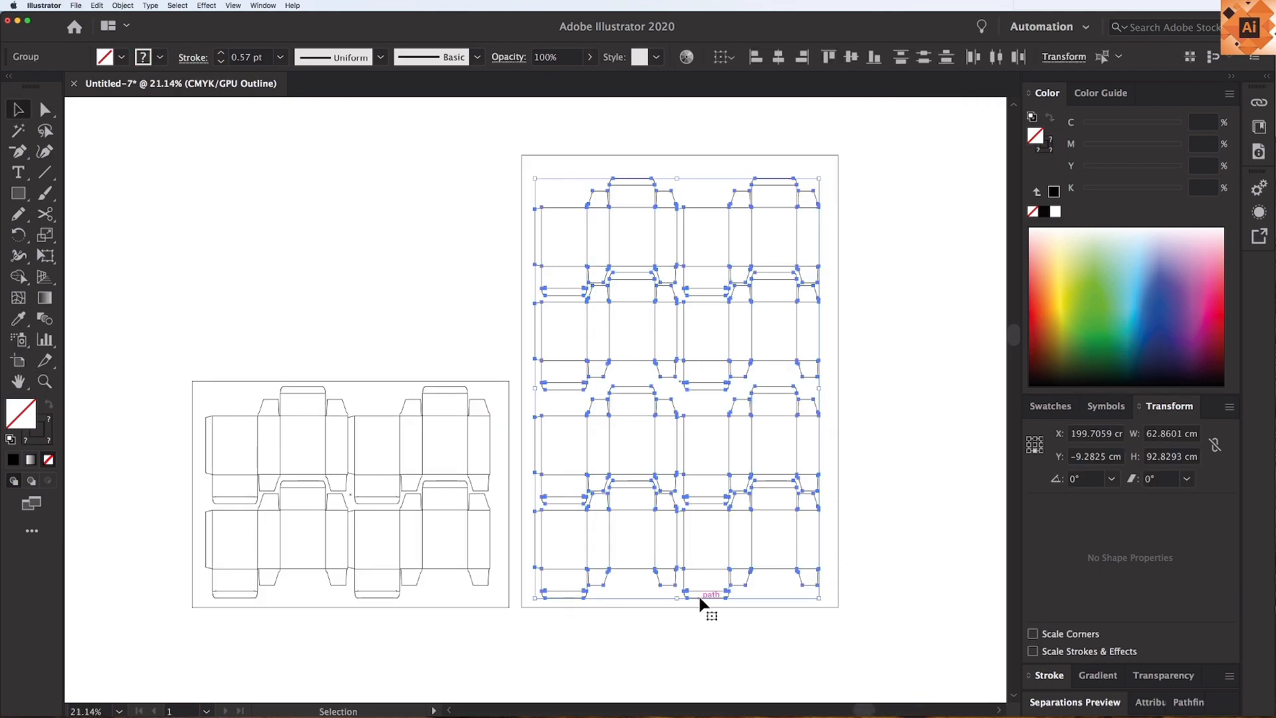
key("Delete")
left_click_drag(525, 399, 444, 598)
key("Delete")
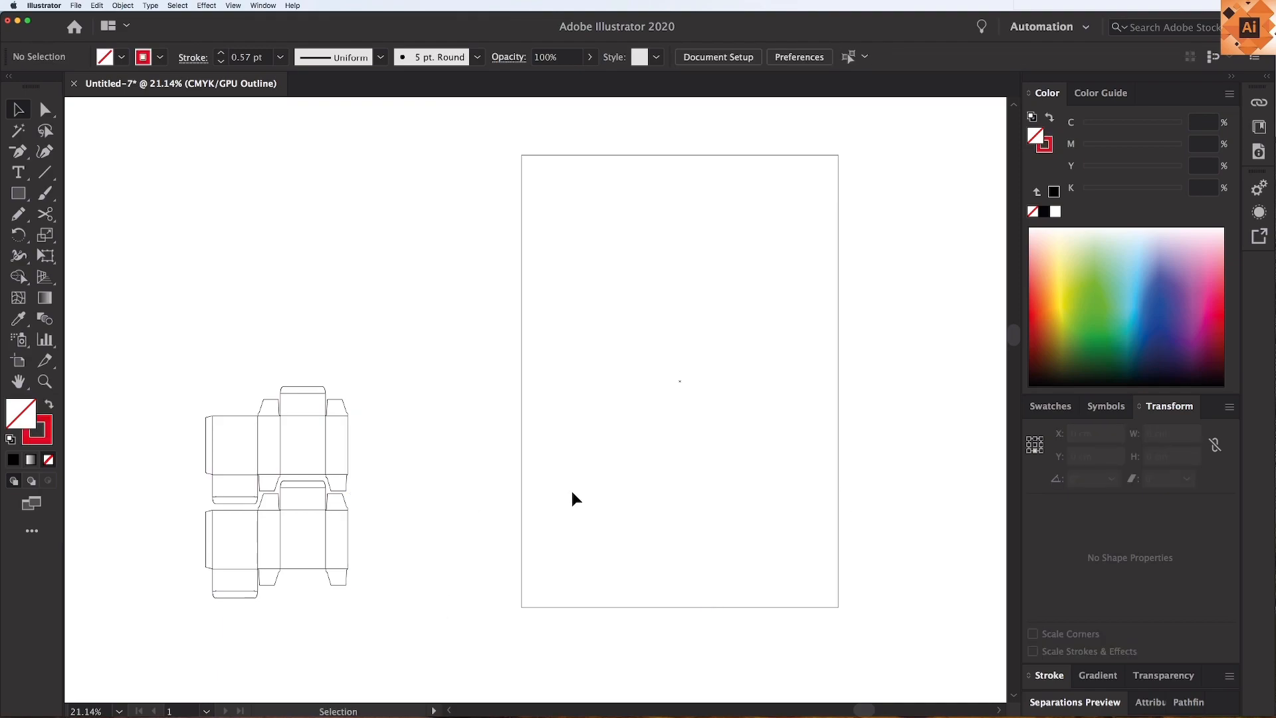
Delete the remaining 70 × 100 cm sheet and the lower dieline, keeping only one dieline.
key("shift+o")
left_click(449, 470)
left_click(596, 461)
key("v")
left_click_drag(559, 397, 490, 370)
key("Delete")
left_click_drag(195, 526, 356, 562)
key("Delete")
Move the remaining dieline up and slightly right on the empty canvas.
left_click(304, 418)
left_click_drag(305, 419, 356, 242)
key("super+space")
left_click_drag(232, 173, 714, 589)
key("space")
left_click_drag(405, 318, 422, 422)
key("super+space")
left_click_drag(157, 163, 686, 583)
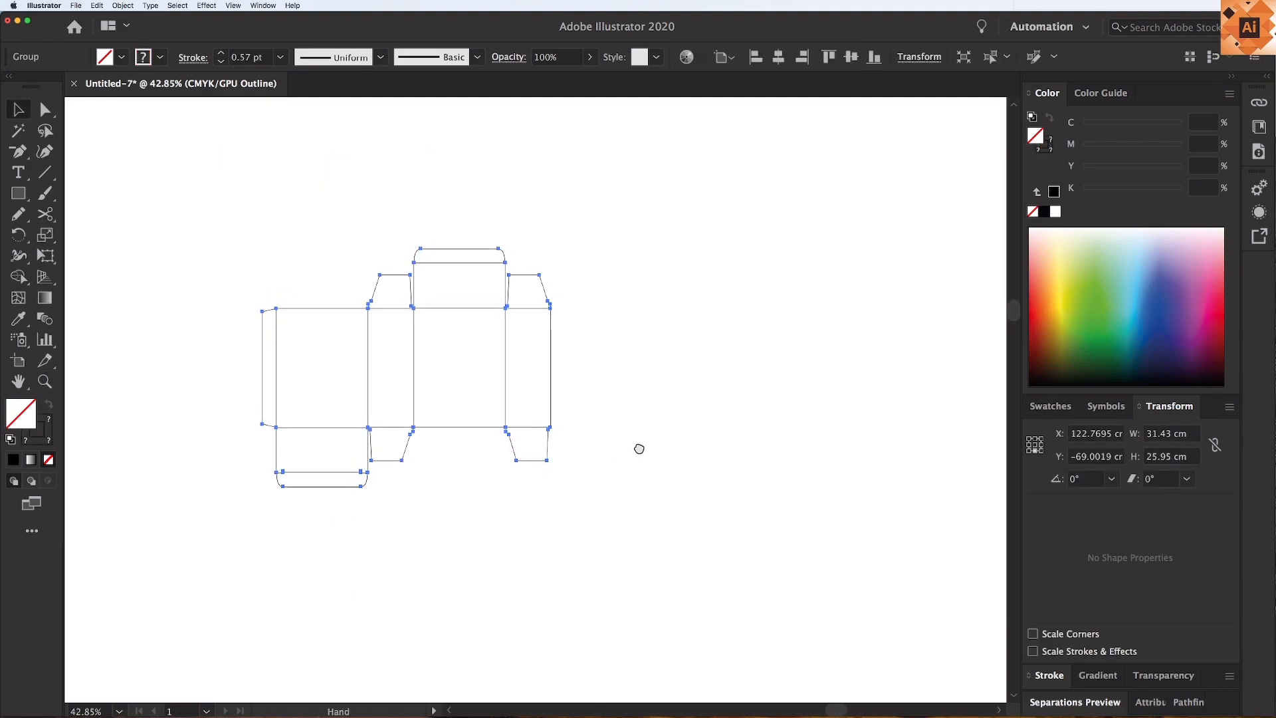
left_click(570, 236)
key("super+space")
left_click_drag(213, 214, 732, 573)
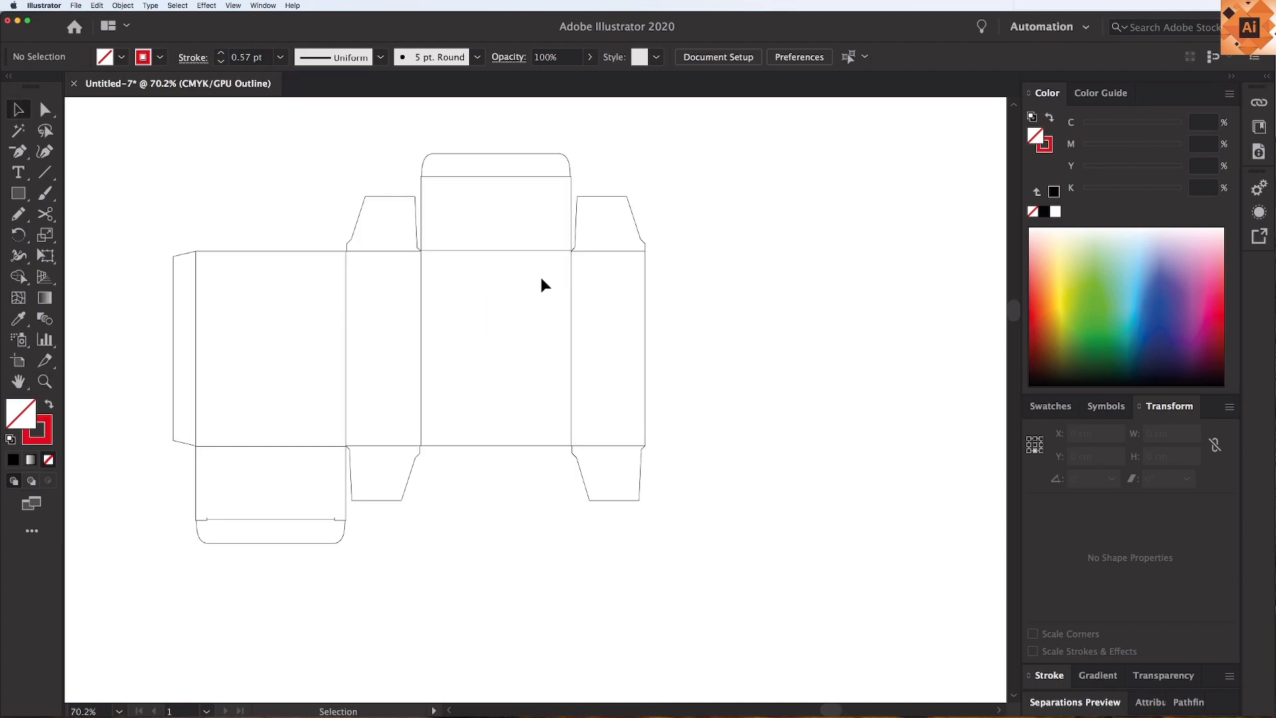
Ungroup the dieline into its separate panel and flap paths.
left_click(647, 256)
right_click(650, 264)
left_click(688, 347)
left_click(723, 378)
left_click_drag(709, 395, 712, 436)
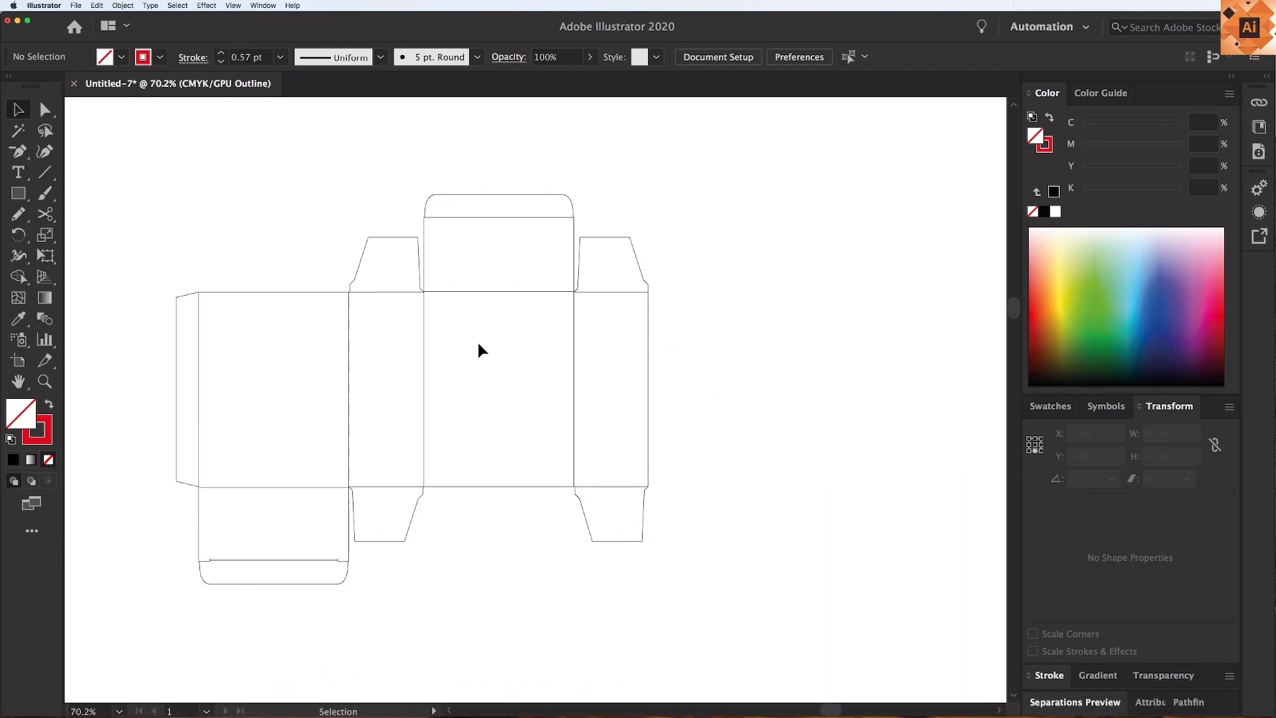
Set the keyboard increment to 1 cm in the general preferences.
left_click_drag(492, 568, 491, 568)
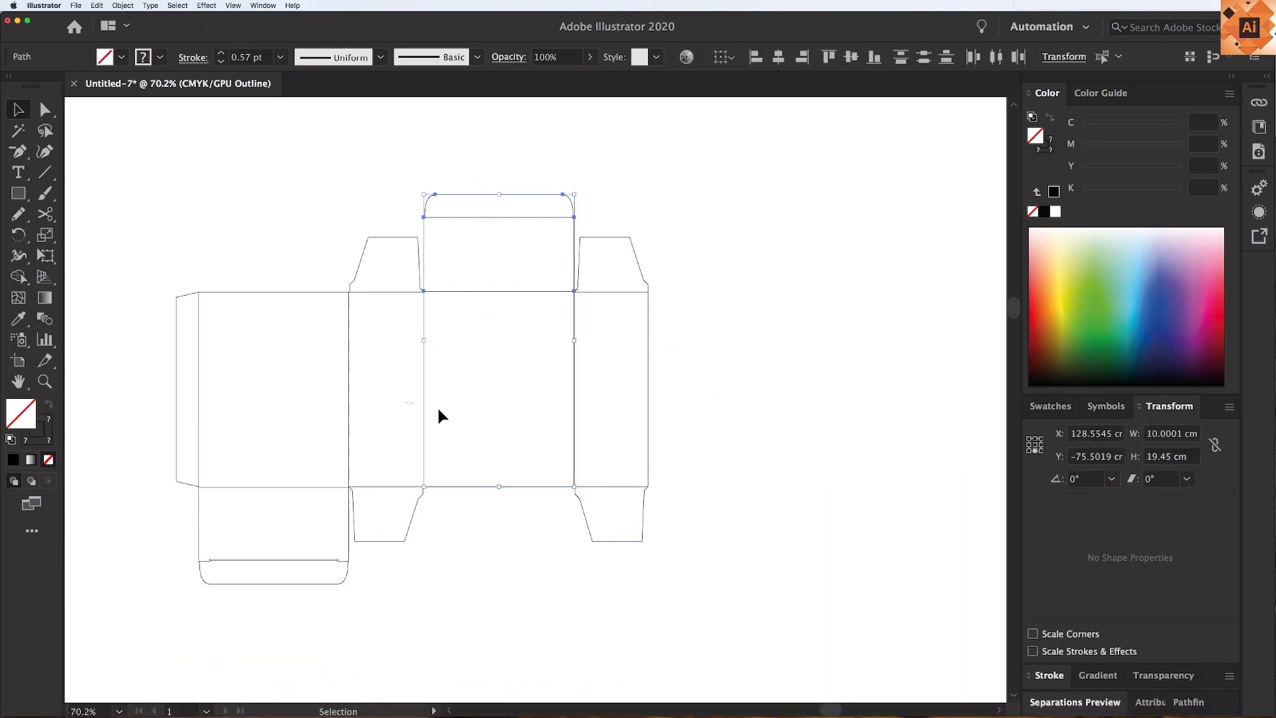
left_click(842, 396)
left_click(800, 57)
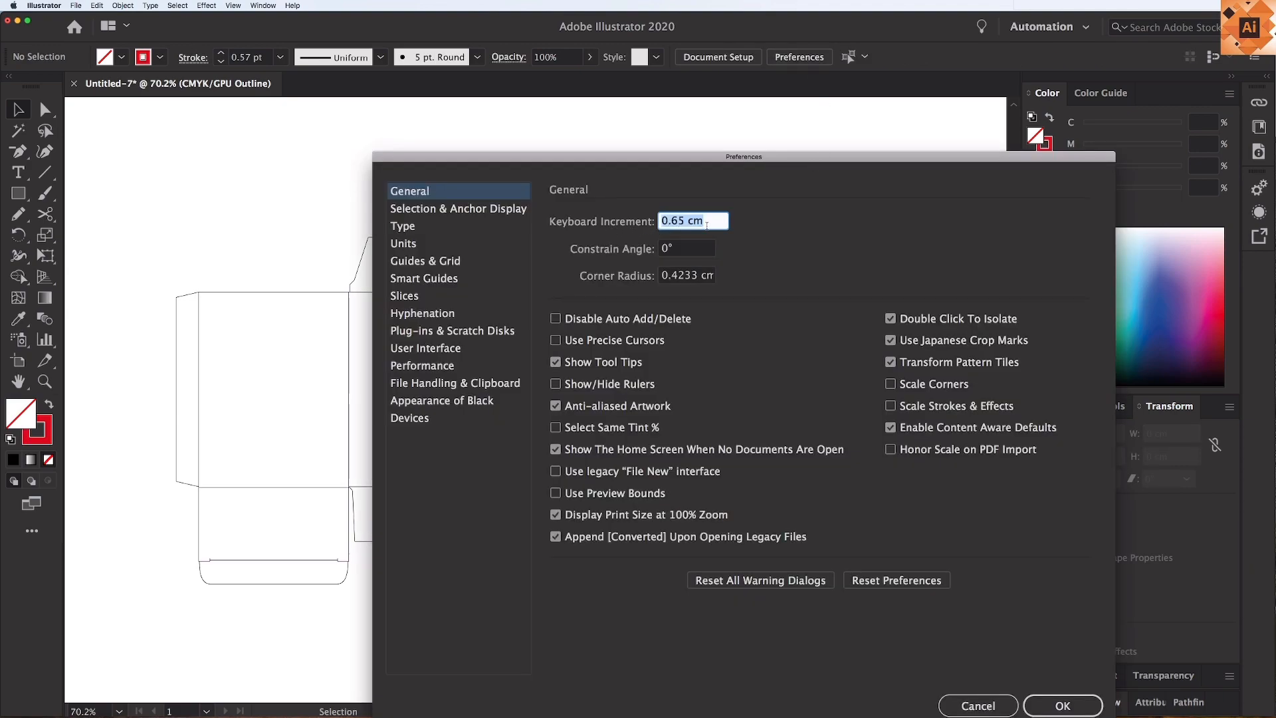
type("1")
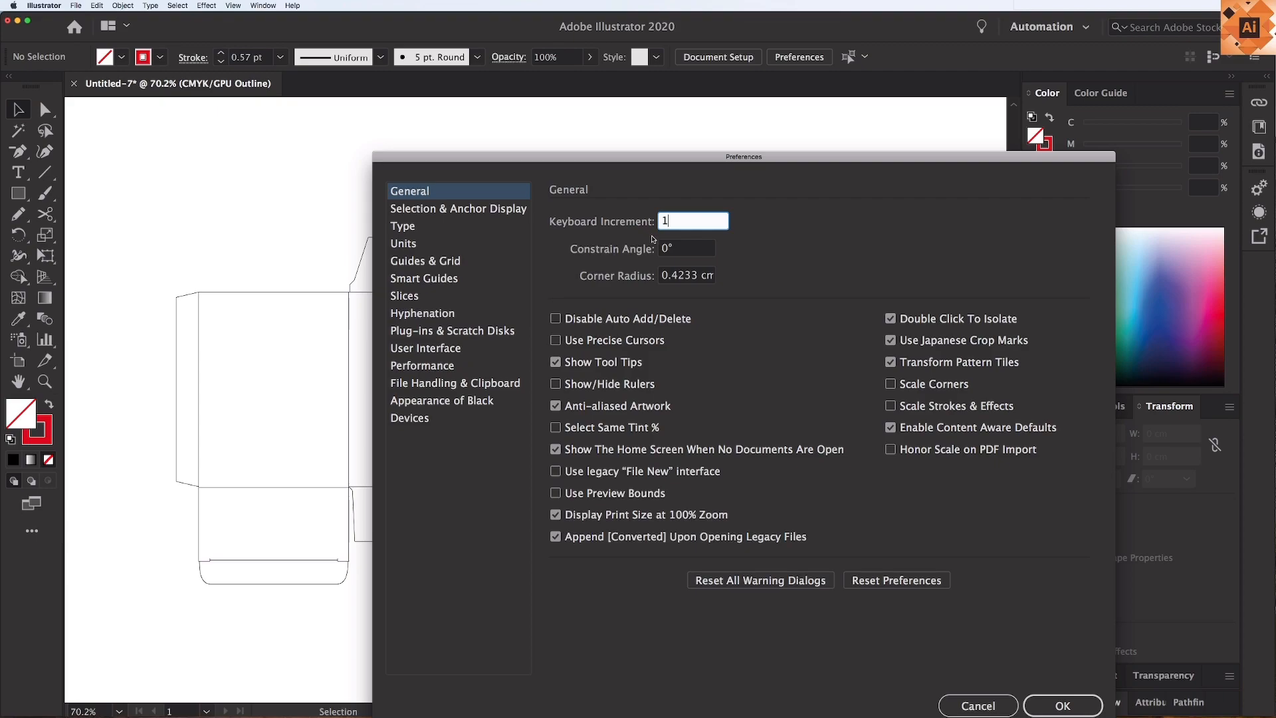
left_click(1064, 706)
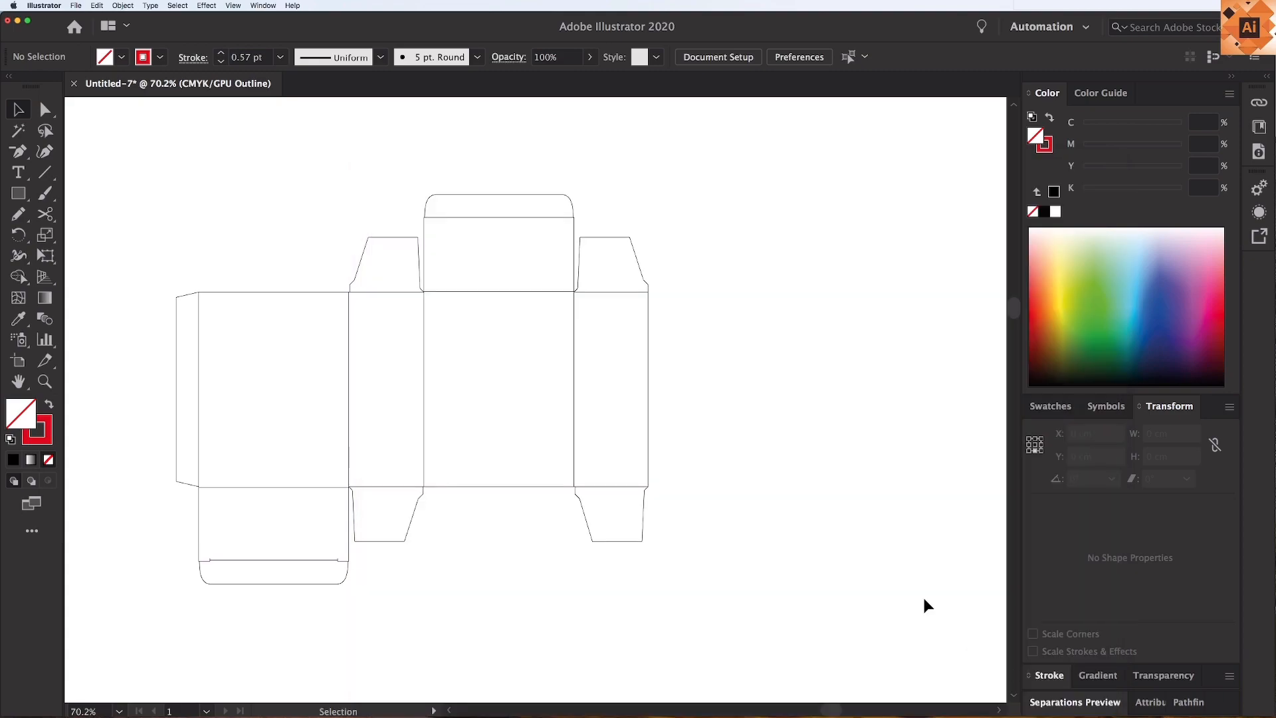
Widen the panel with the upper closing flap by shifting its right-hand anchor points and the adjoining side panel 1 cm right.
left_click(43, 115)
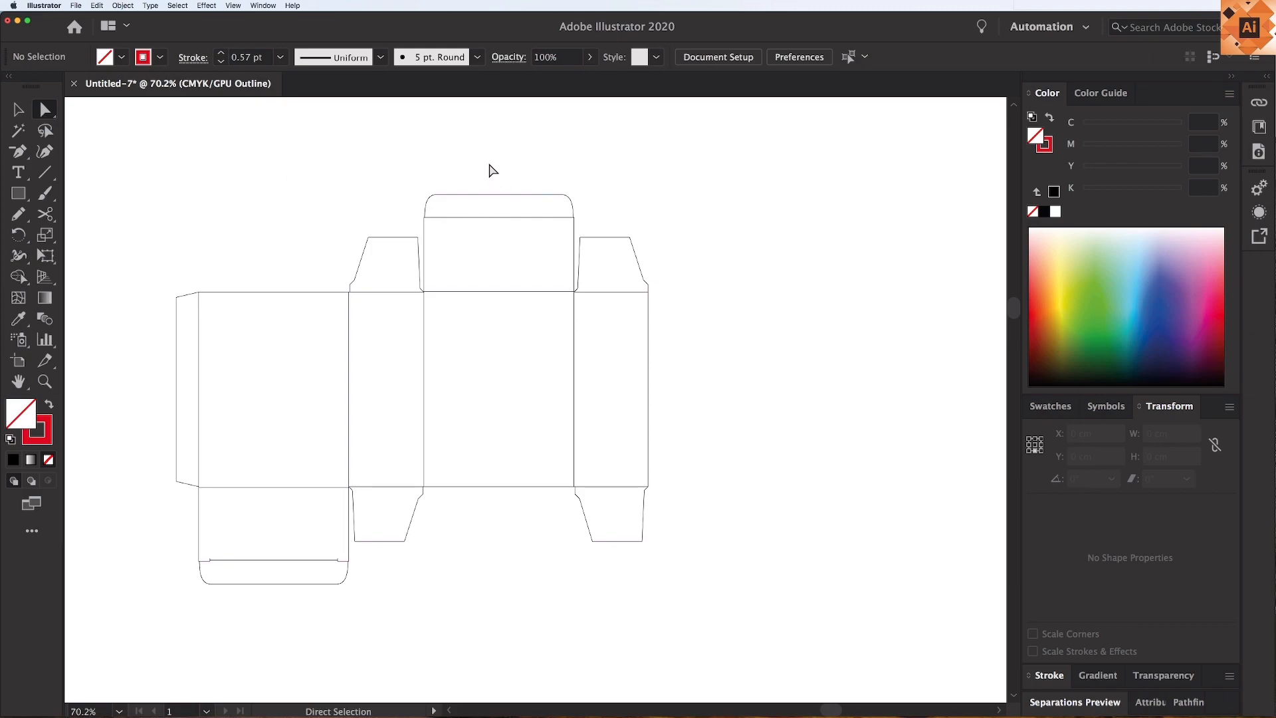
left_click_drag(603, 367, 715, 590)
left_click(573, 216, "shift")
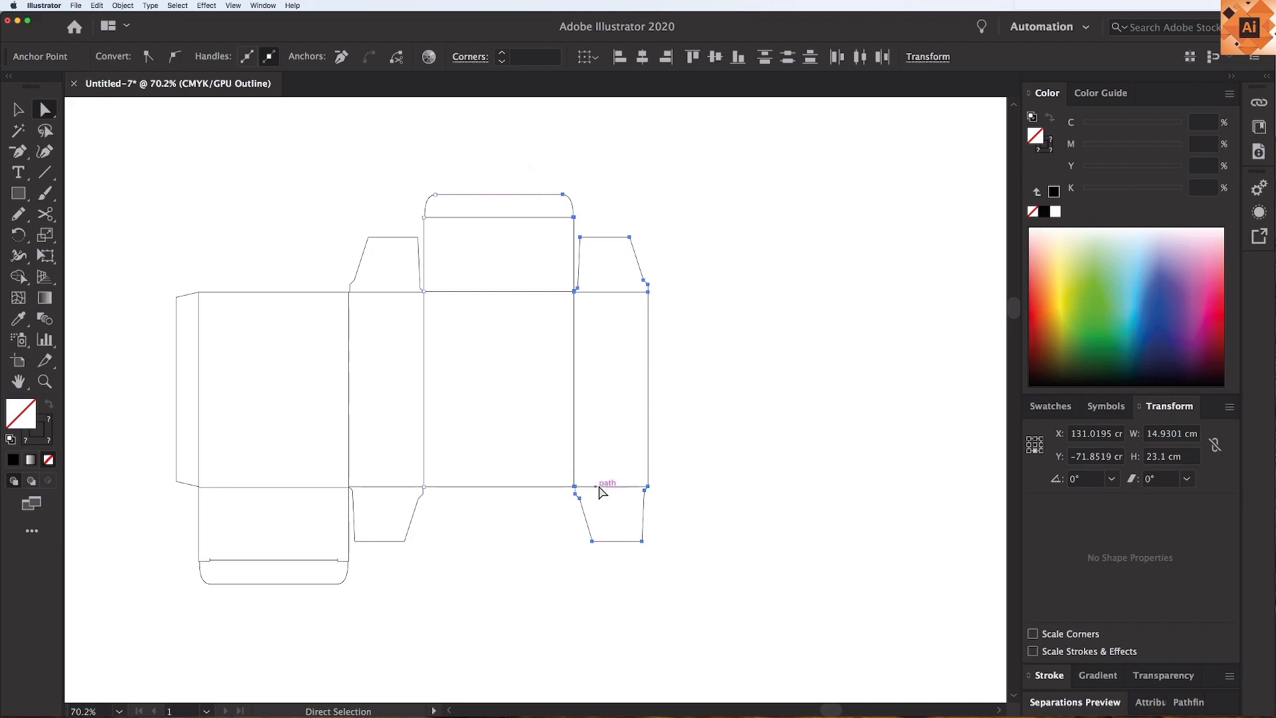
key("Right")
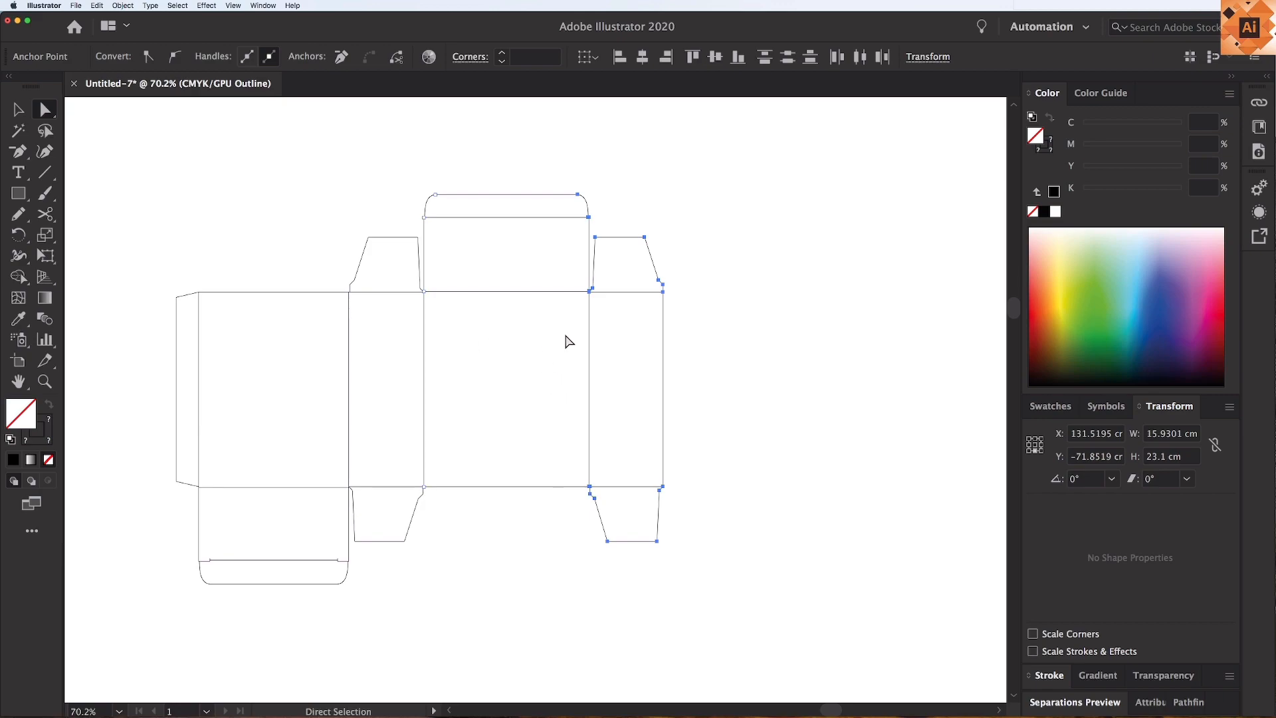
left_click(221, 275)
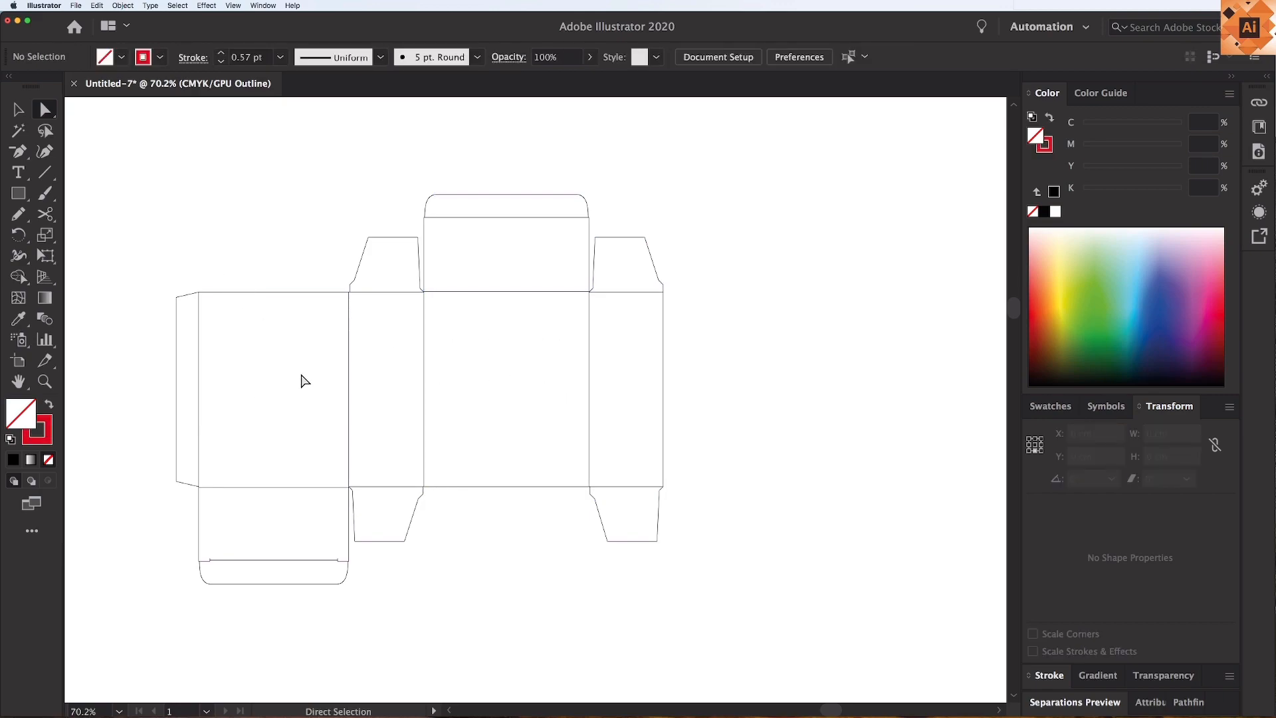
Widen the leftmost large panel by shifting its outer anchor points and the glue flap 1 cm left.
left_click_drag(149, 273, 242, 612)
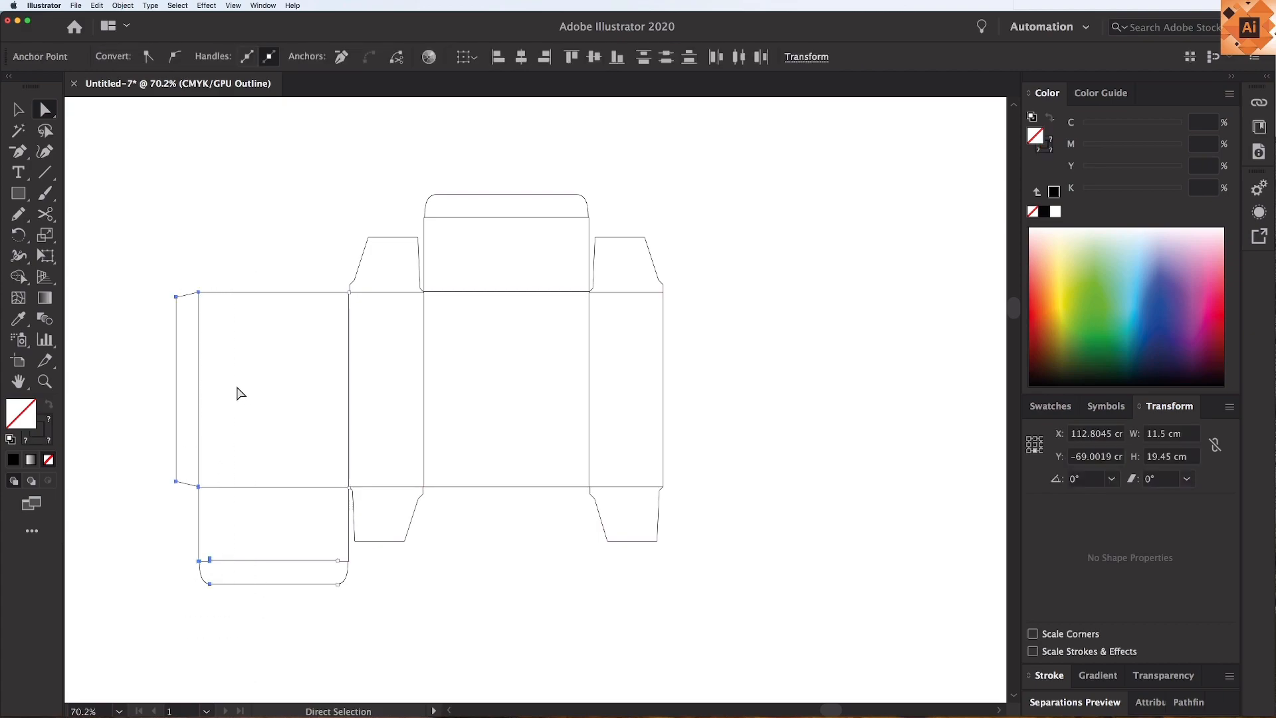
key("Left")
key("v")
left_click(444, 395)
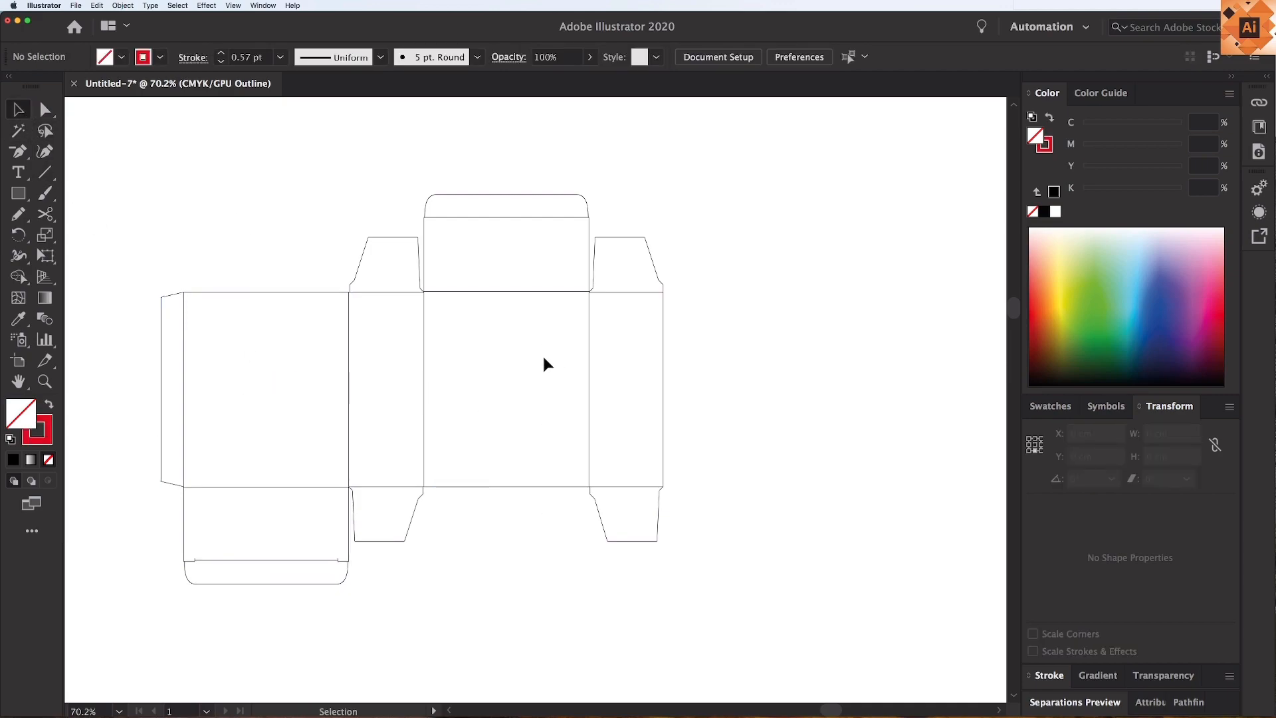
Set the keyboard increment to 2 cm and raise all upper anchor points of the dieline by that amount to heighten the panels.
left_click(814, 56)
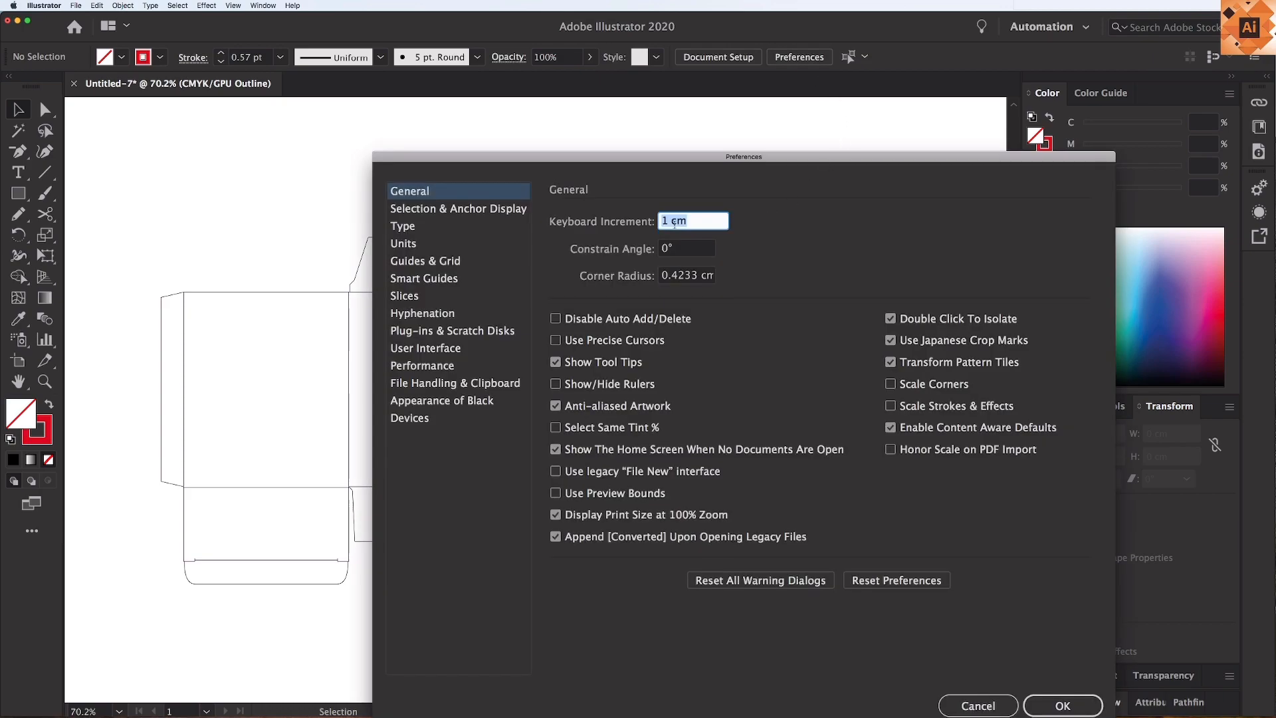
type("2")
left_click(1051, 708)
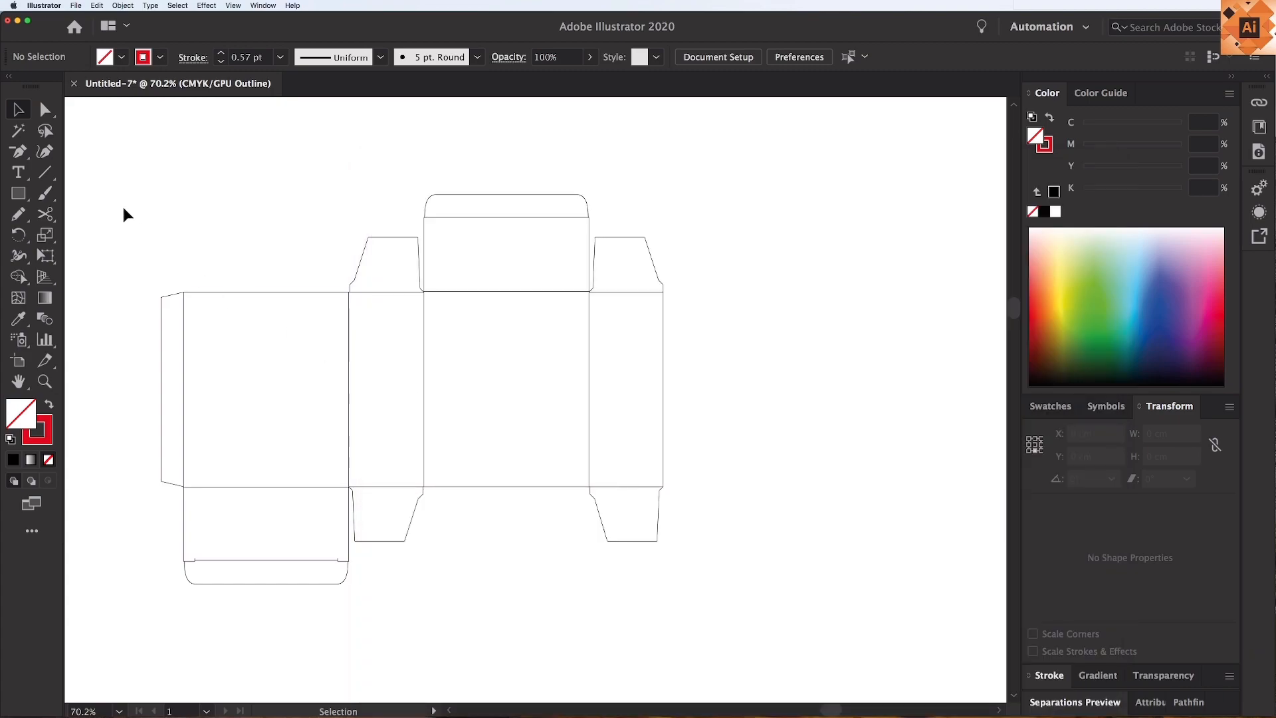
left_click(48, 114)
mouse_move(119, 147)
left_mouse_down()
mouse_move(253, 208)
mouse_move(658, 326)
mouse_move(685, 350)
left_mouse_up()
key("Up")
key("v")
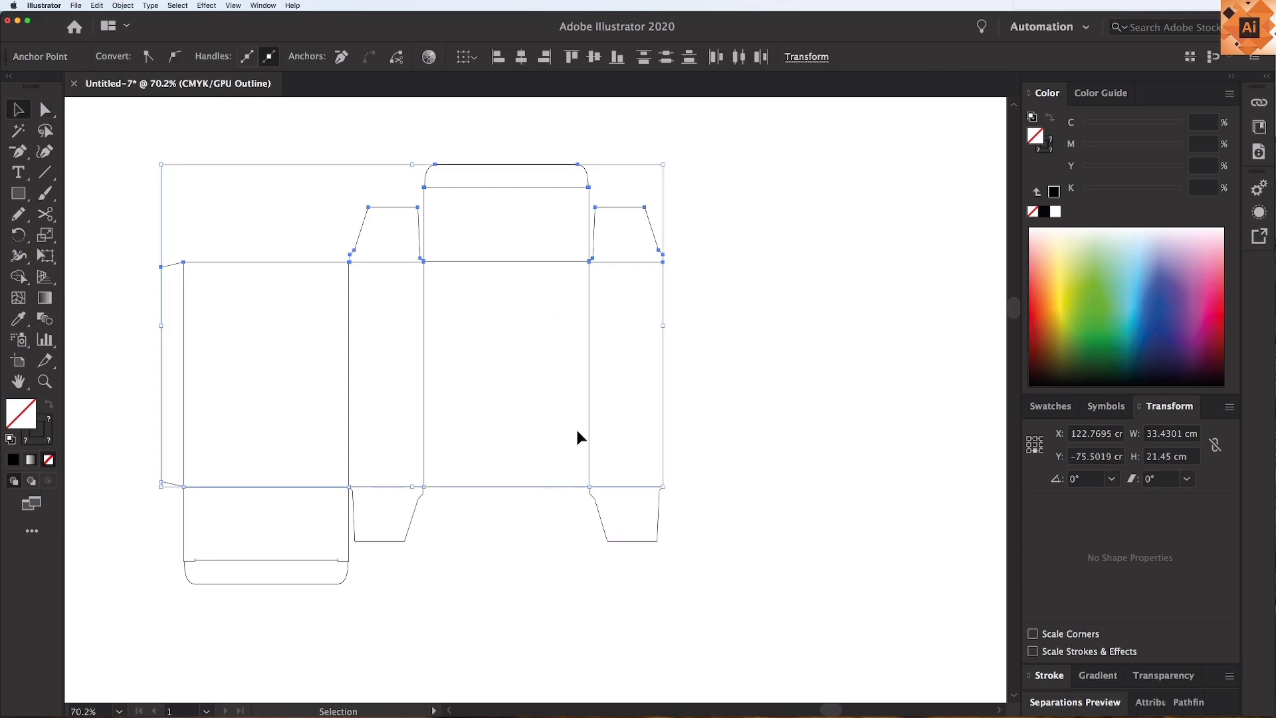
Group all the dieline's paths and move the group left to clear space beside it.
key("super+minus")
key("super+minus")
left_click_drag(529, 489, 443, 367)
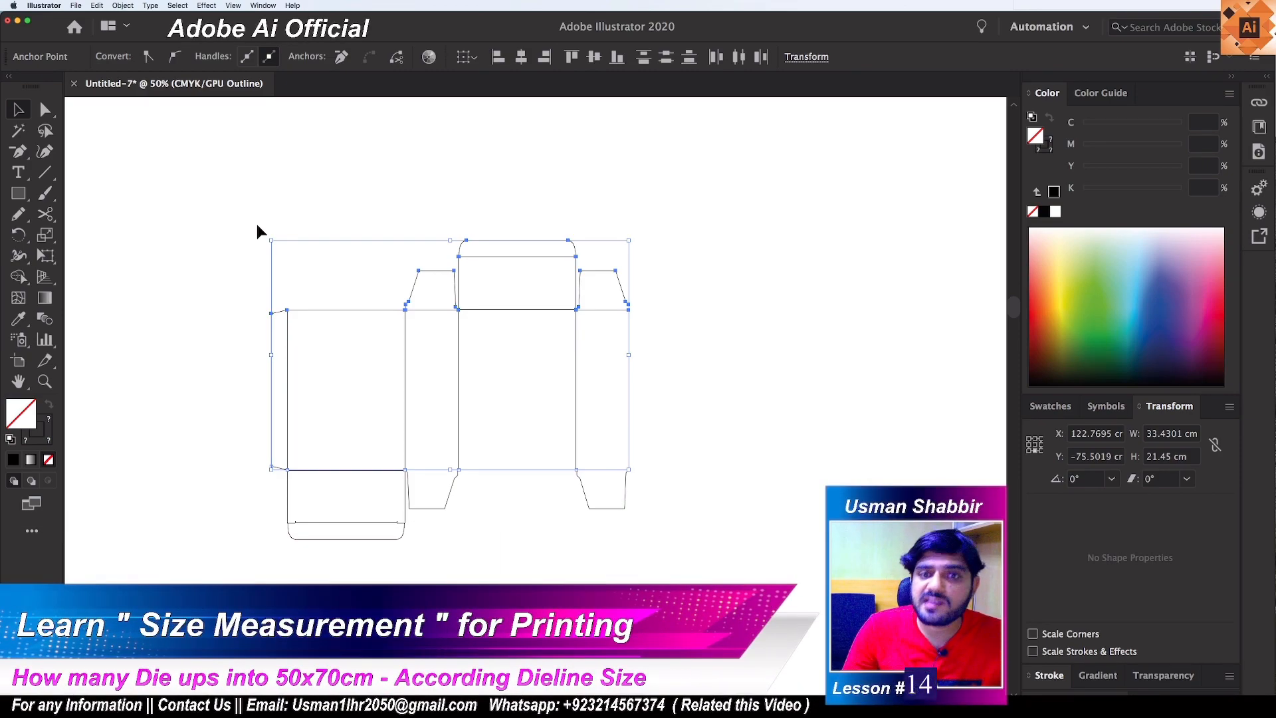
key("super+minus")
key("super+minus")
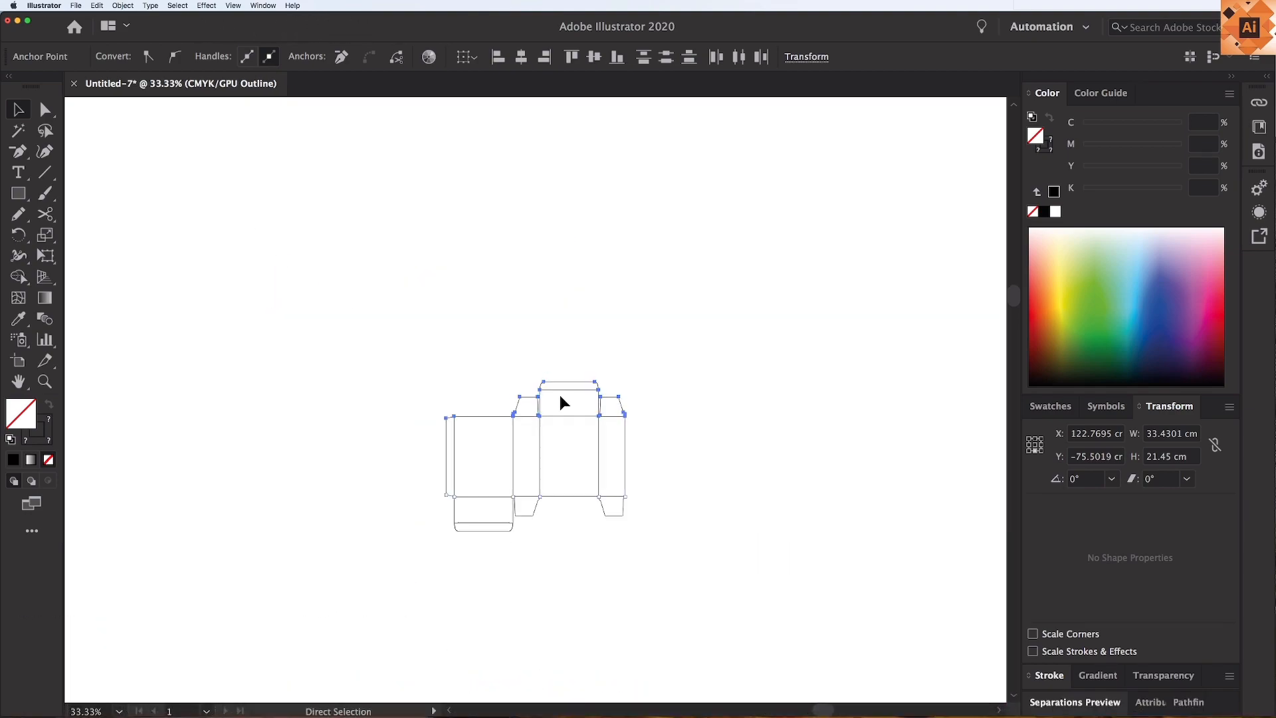
left_click(662, 572)
key("super+a")
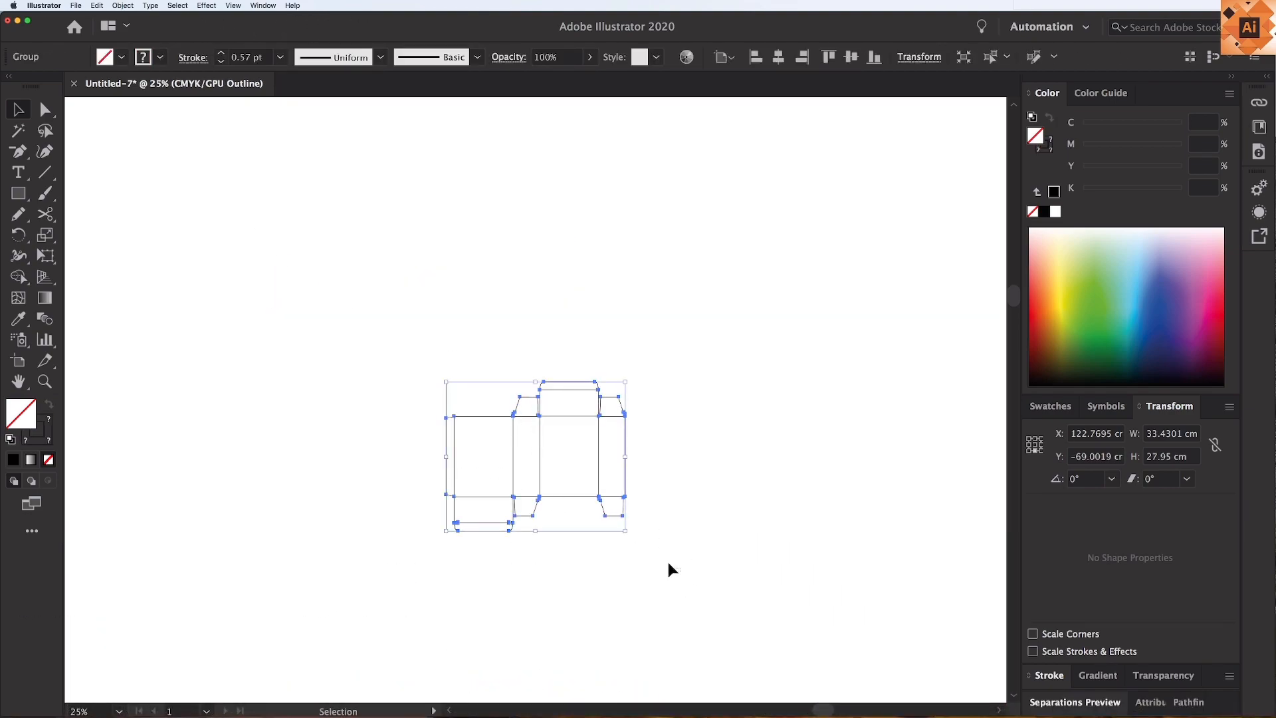
left_click(672, 570)
left_click_drag(598, 496, 273, 442)
Draw a rectangle beside the dieline and size it to 50 × 70 cm as a sheet.
key("m")
left_click_drag(402, 220, 651, 547)
left_click(1196, 434)
type("50")
key("Tab")
type("70")
key("Return")
key("v")
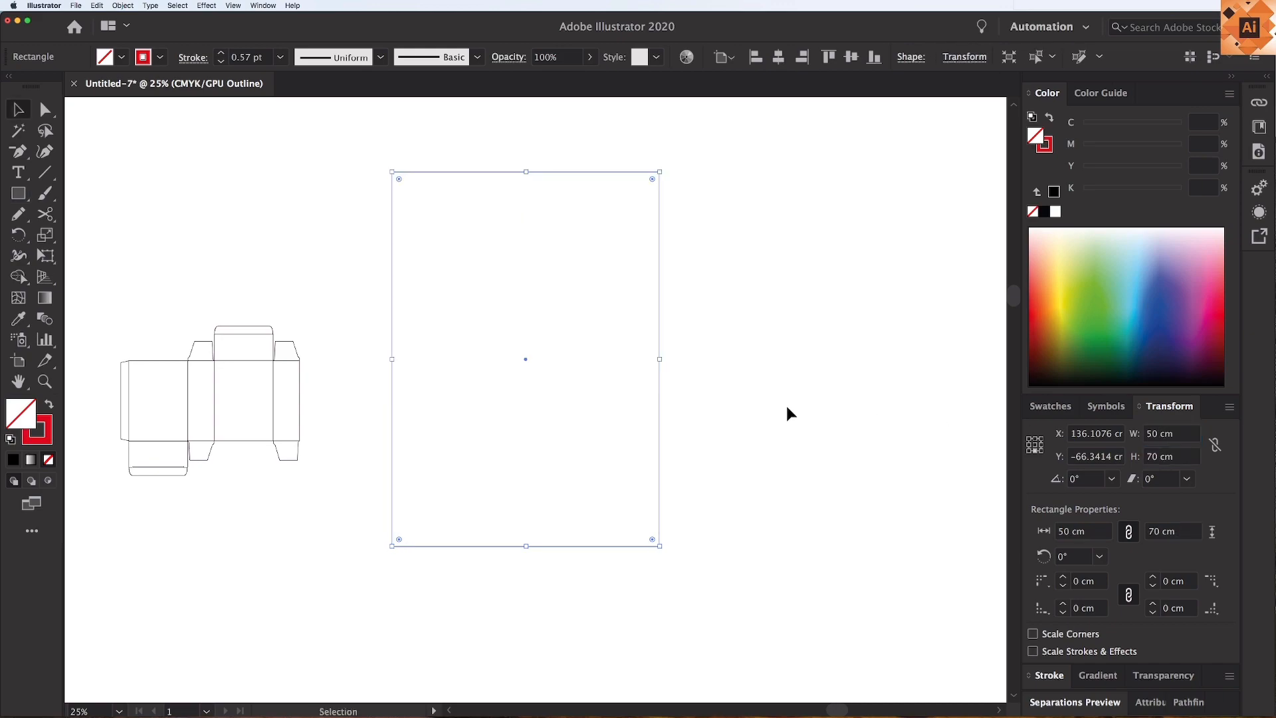
left_click(738, 403)
Copy the 50 × 70 cm sheet to the right and set the copy's width to 100 cm.
left_click_drag(660, 395, 603, 408)
left_click_drag(748, 435, 655, 442)
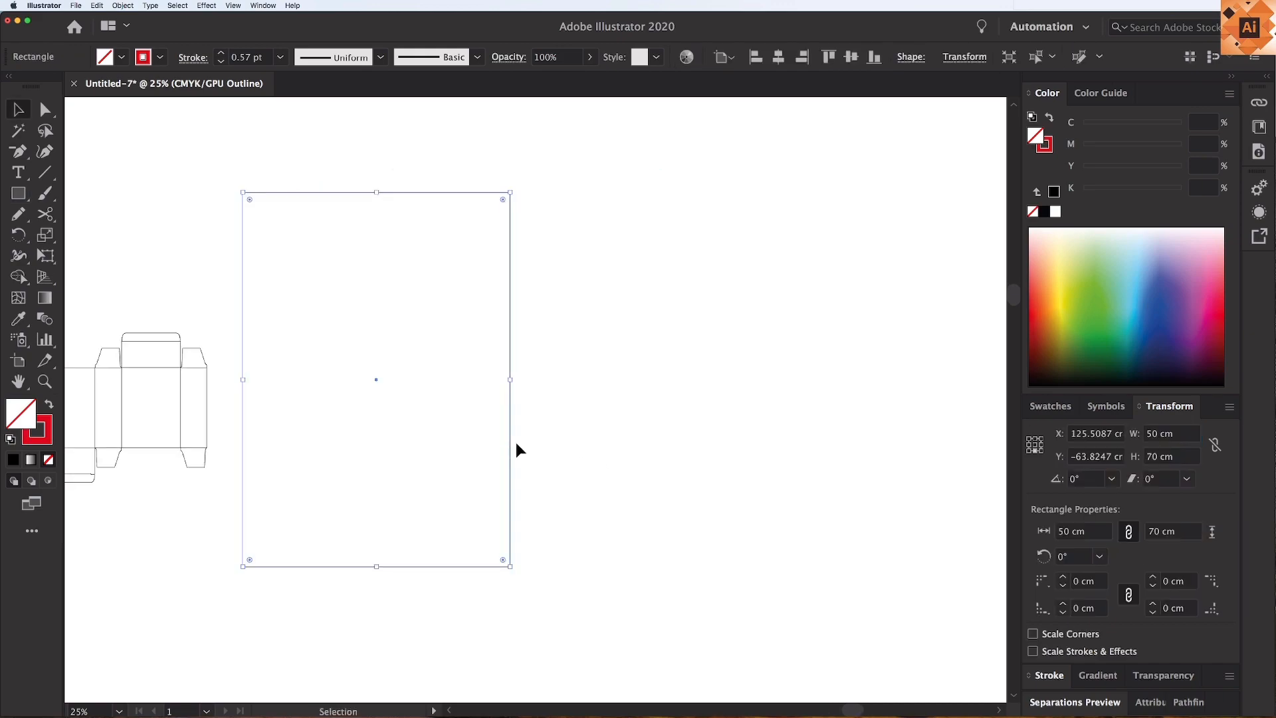
left_click_drag(509, 442, 832, 441)
left_click(1192, 434)
type("100")
key("Return")
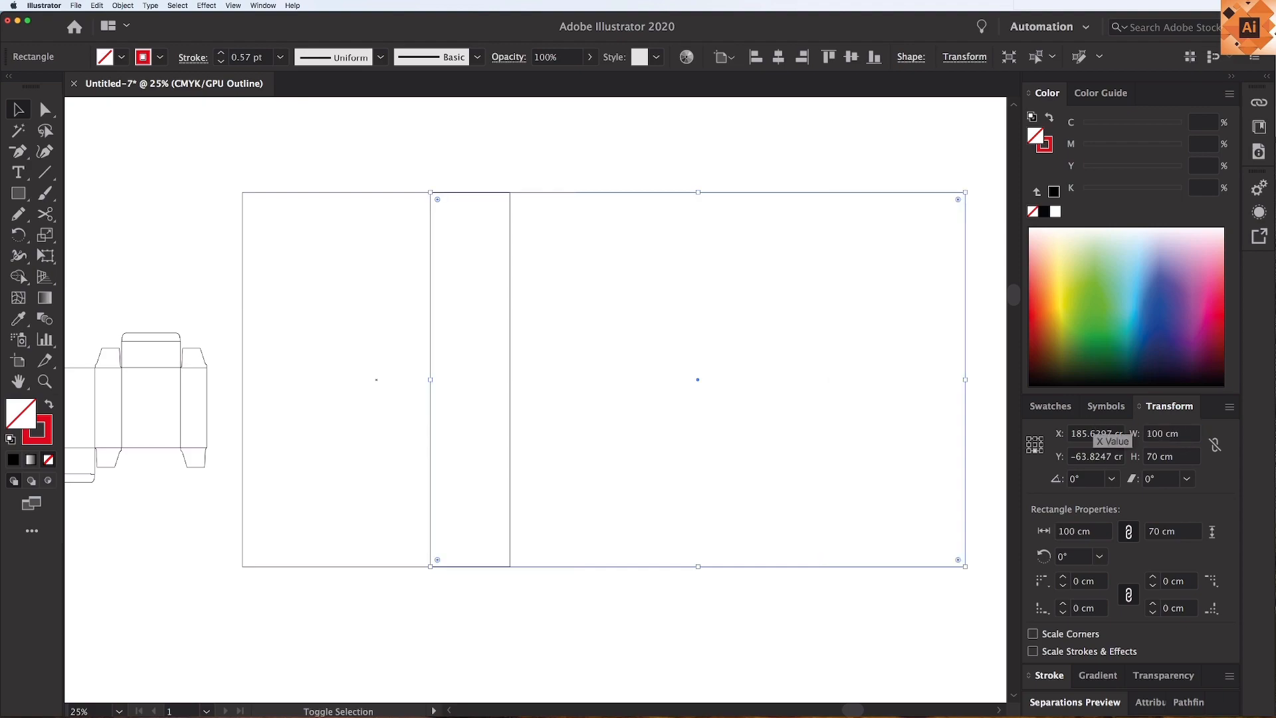
Move the 100 × 70 cm sheet right so that it clears the smaller sheet.
key("super+minus")
left_click_drag(572, 274, 650, 275)
left_click_drag(864, 271, 379, 188)
key("super+z")
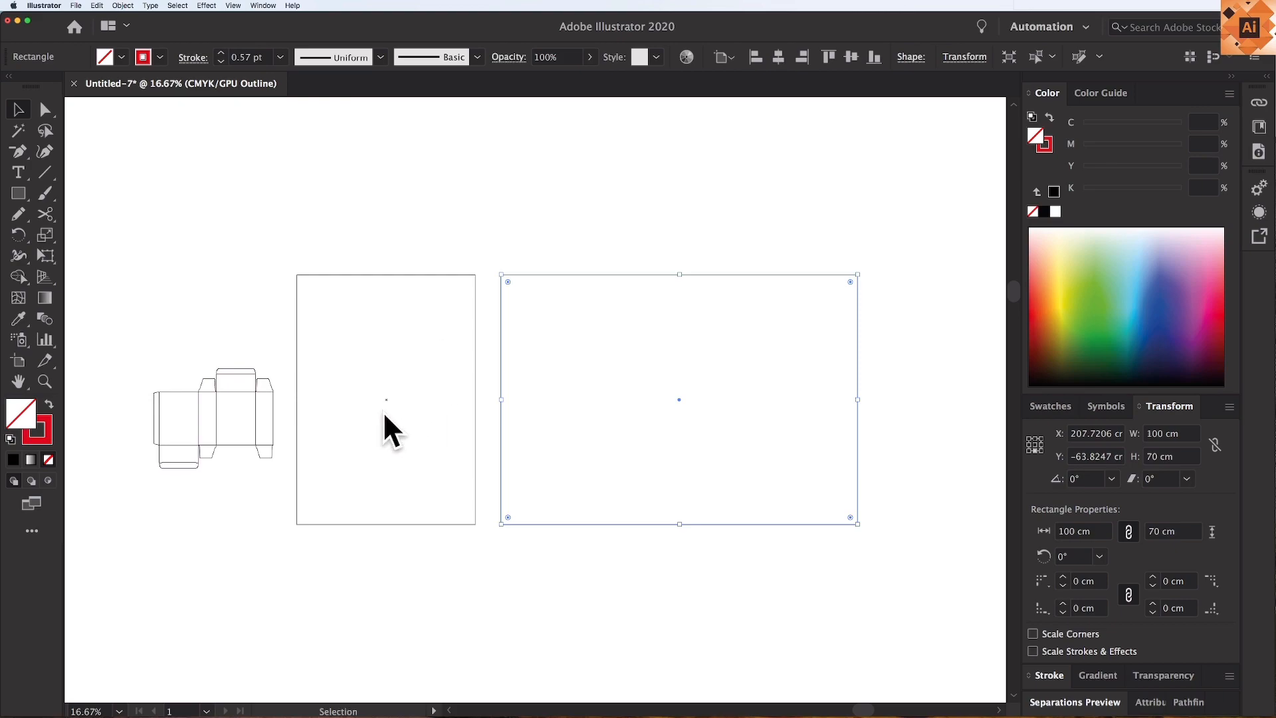
Move the dieline group into the upper left corner of the 50 × 70 cm sheet.
left_click_drag(266, 477, 269, 480)
left_click_drag(370, 233, 671, 399)
key("super+shift+a")
key("z")
left_click_drag(134, 237, 613, 608)
key("v")
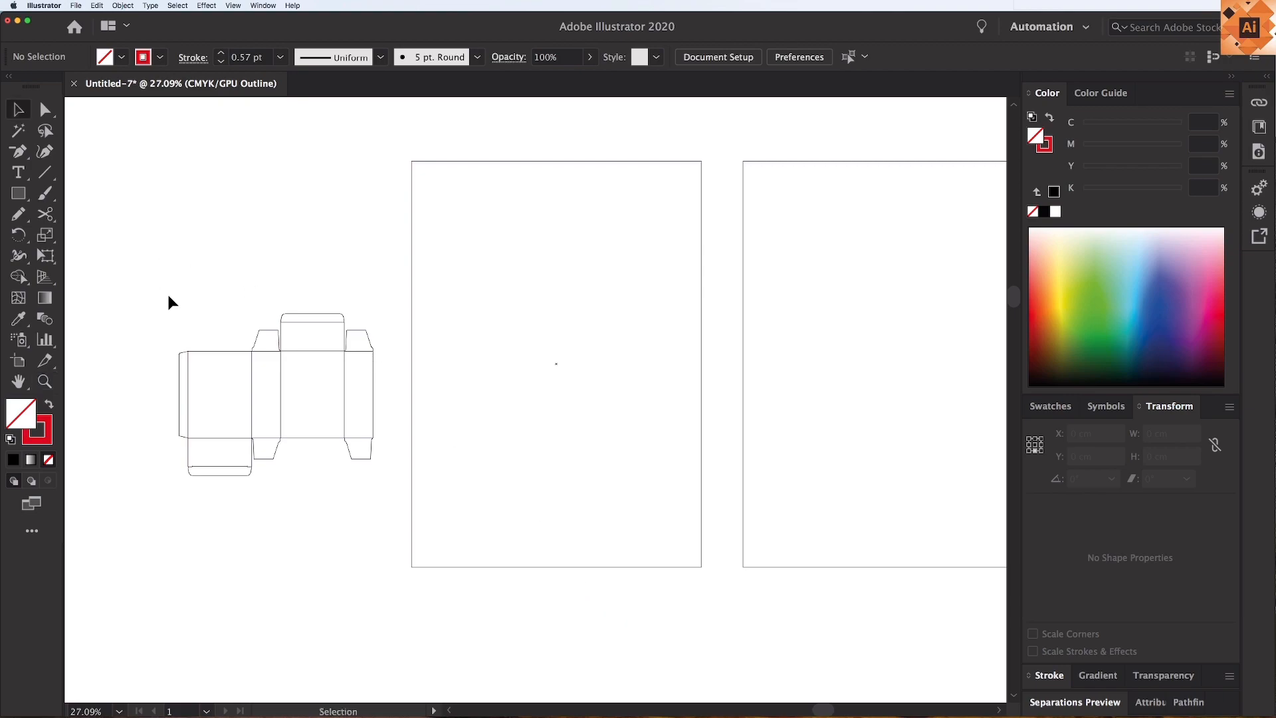
key("super+a")
left_click_drag(344, 350, 578, 198)
left_click_drag(592, 270, 469, 278)
Copy the dieline straight down the smaller sheet and repeat the copy to stack three dielines.
left_click_drag(456, 208, 645, 204)
key("super+z")
left_click_drag(454, 208, 465, 336)
key("ctrl+d")
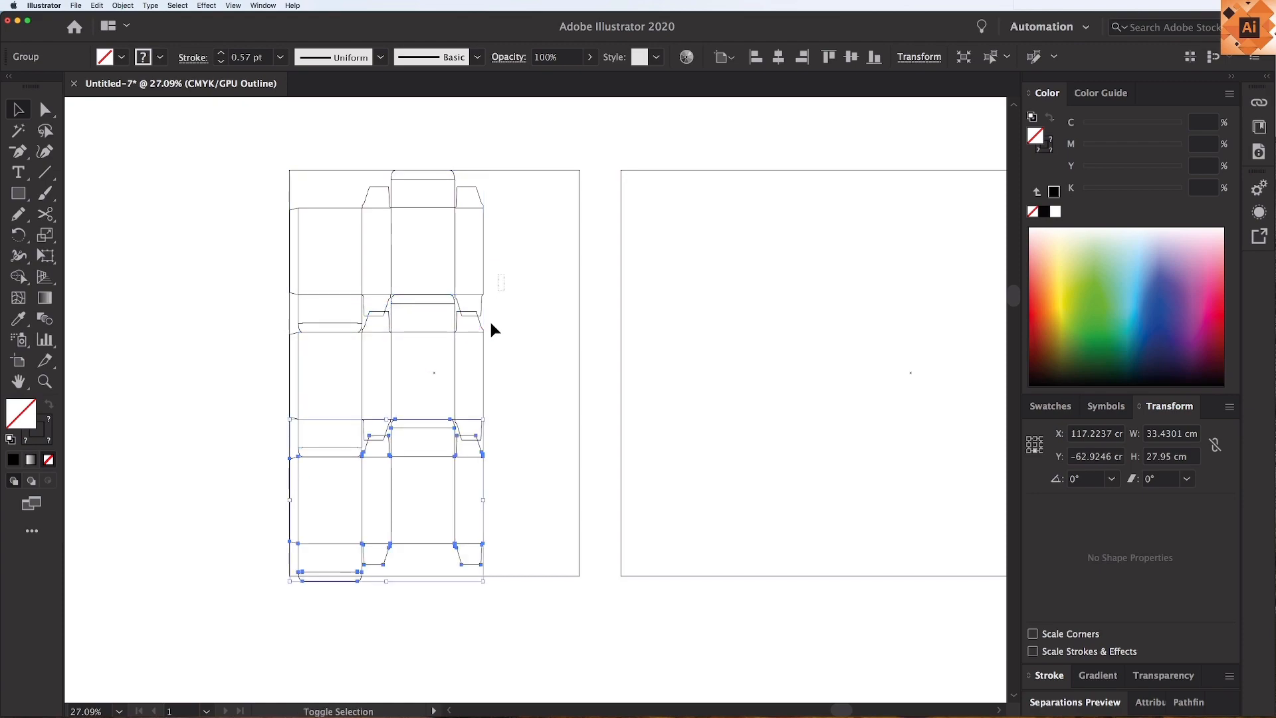
Examine whether the bottom flap of the three stacked dielines stays within the lower edge of the 50 × 70 cm sheet.
key("ctrl+a")
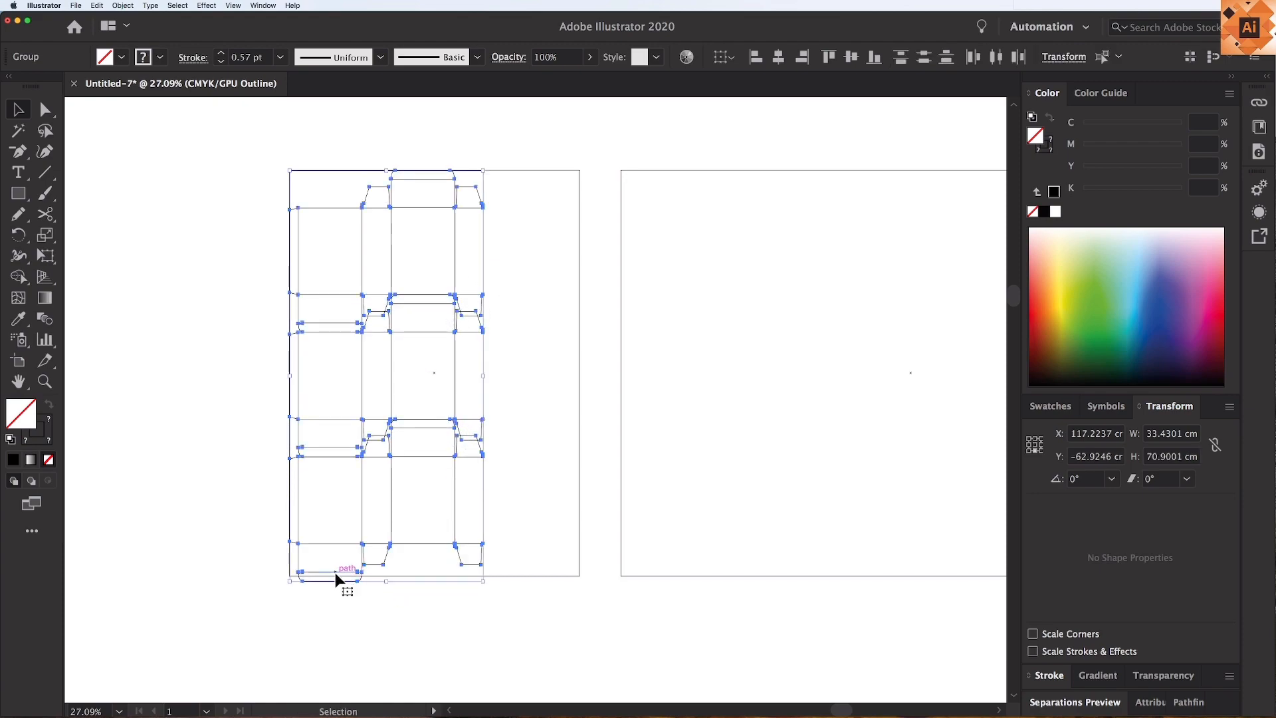
key("z")
left_click_drag(212, 413, 564, 623)
key("v")
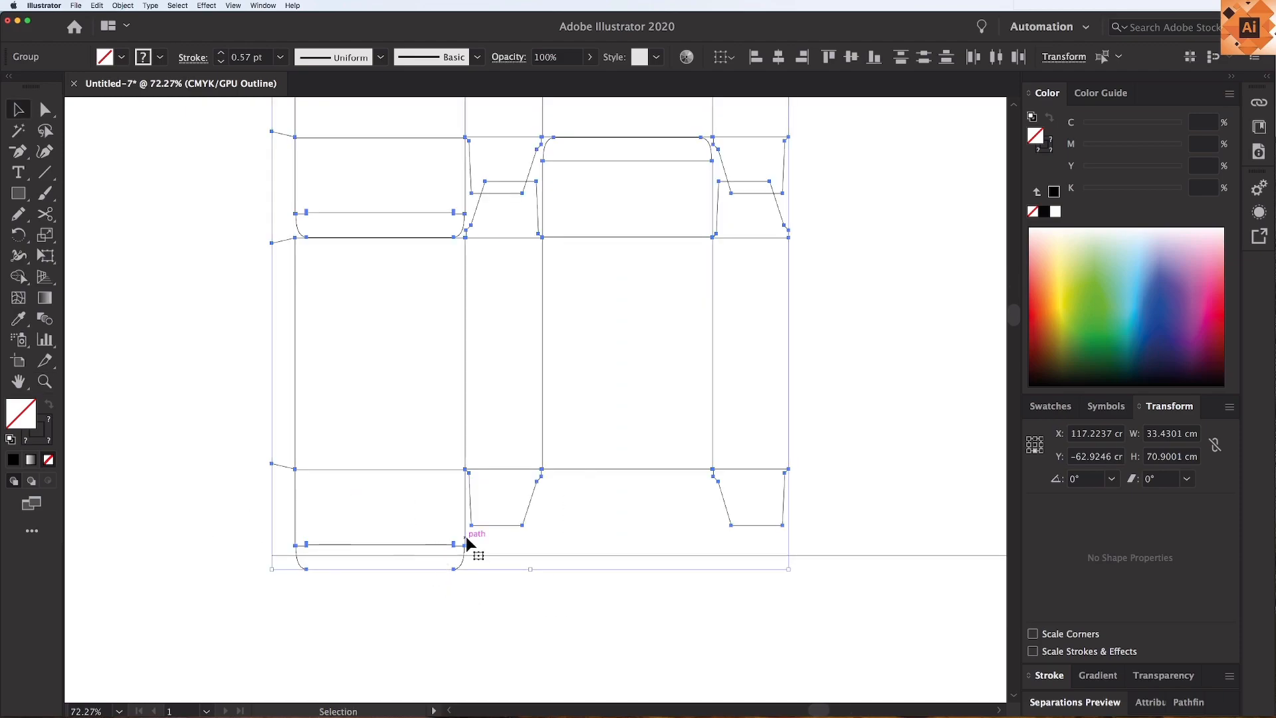
key("ctrl+minus")
key("ctrl+minus")
key("ctrl+minus")
key("ctrl+minus")
left_click(683, 440)
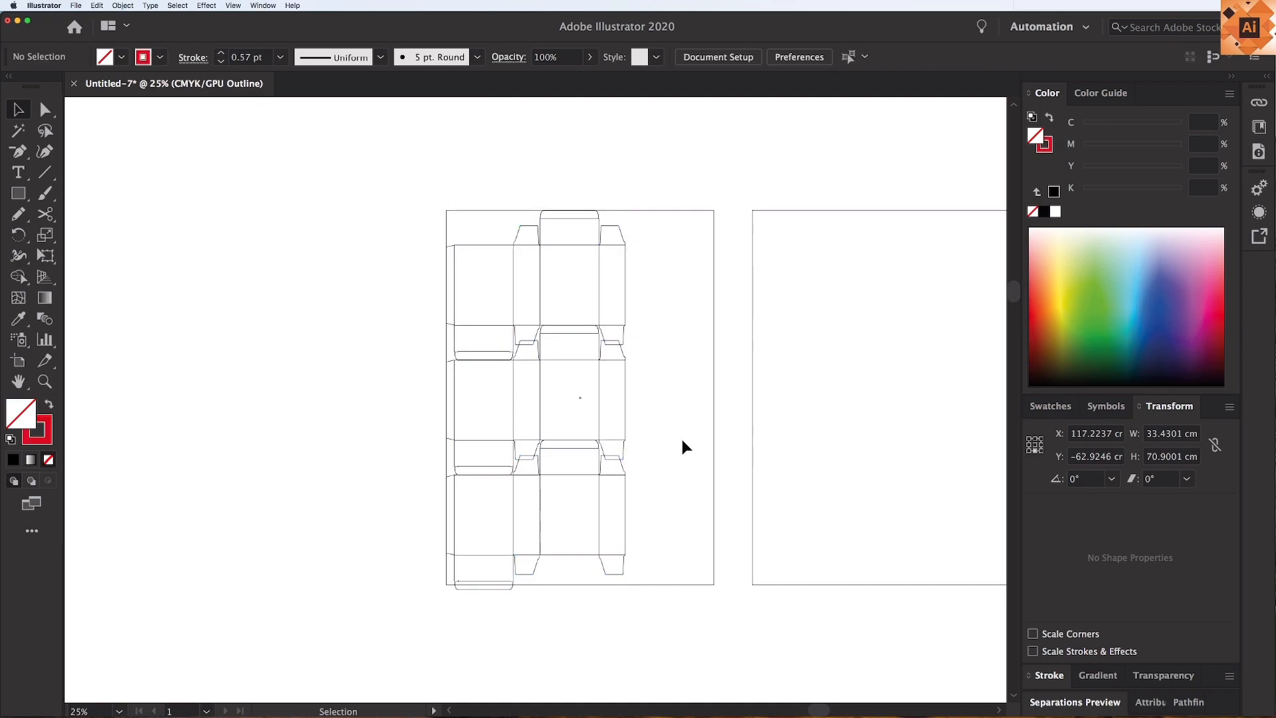
Delete the two lower dielines and rotate the remaining one to 270° on the smaller sheet.
left_click_drag(682, 440, 576, 491)
key("Delete")
left_click(625, 238)
left_click_drag(631, 210, 640, 404)
key("z")
left_click_drag(384, 146, 890, 654)
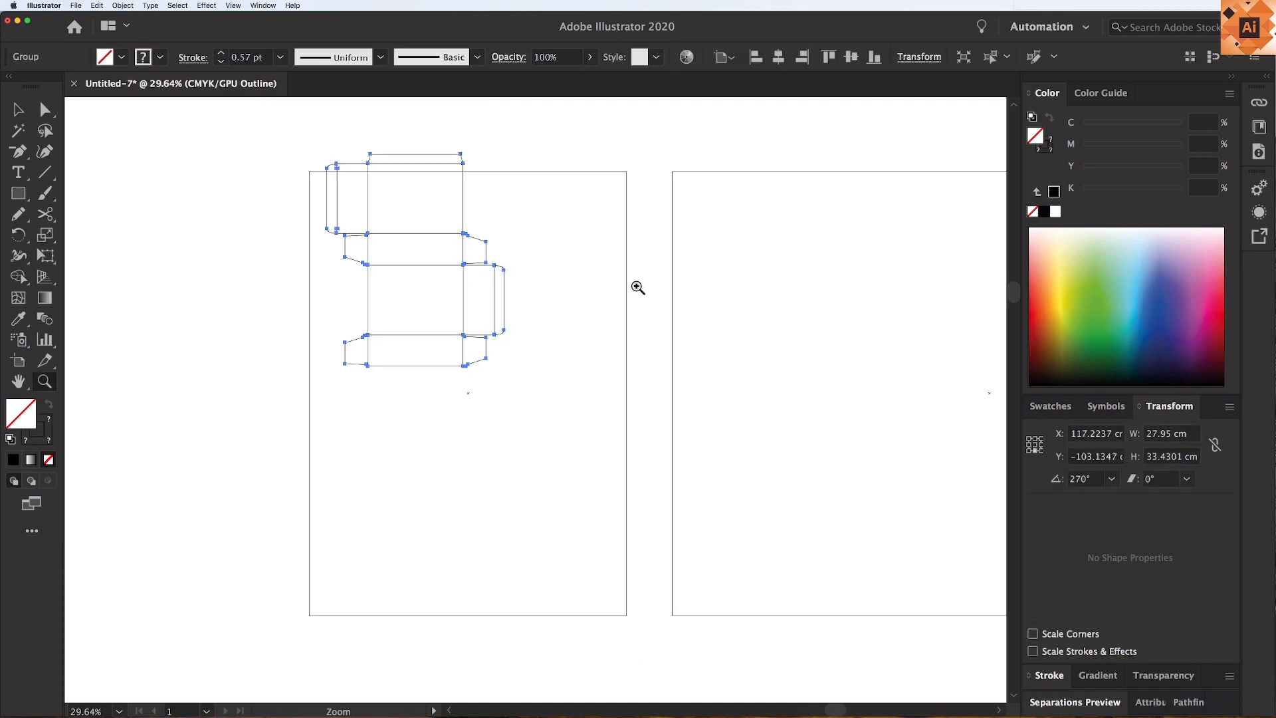
Move the rotated dieline just inside the smaller sheet's upper edge, flush with its right edge.
key("v")
left_click(512, 208)
left_click_drag(464, 222, 594, 244)
left_click(441, 256)
key("z")
left_click_drag(230, 160, 785, 490)
key("v")
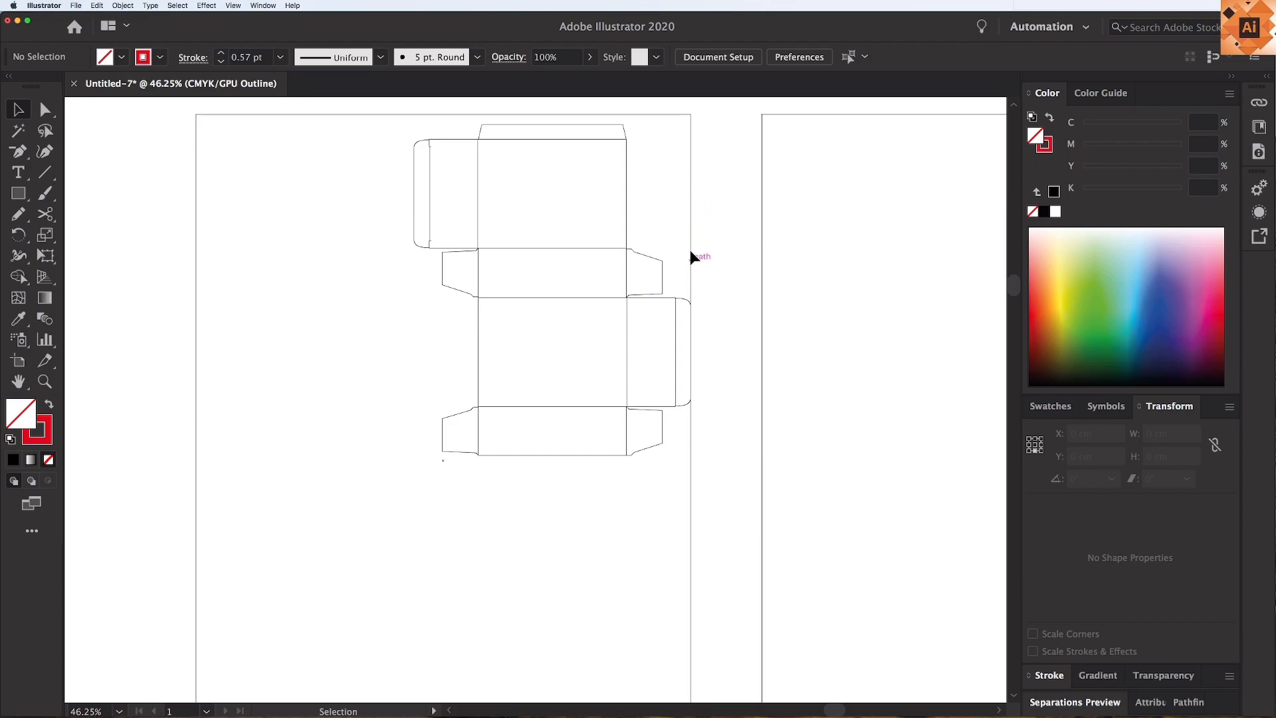
Copy the rotated dieline straight down so that the two stack along the sheet's right edge.
left_click_drag(626, 144, 654, 459)
left_click(646, 137)
key("super+minus")
key("super+minus")
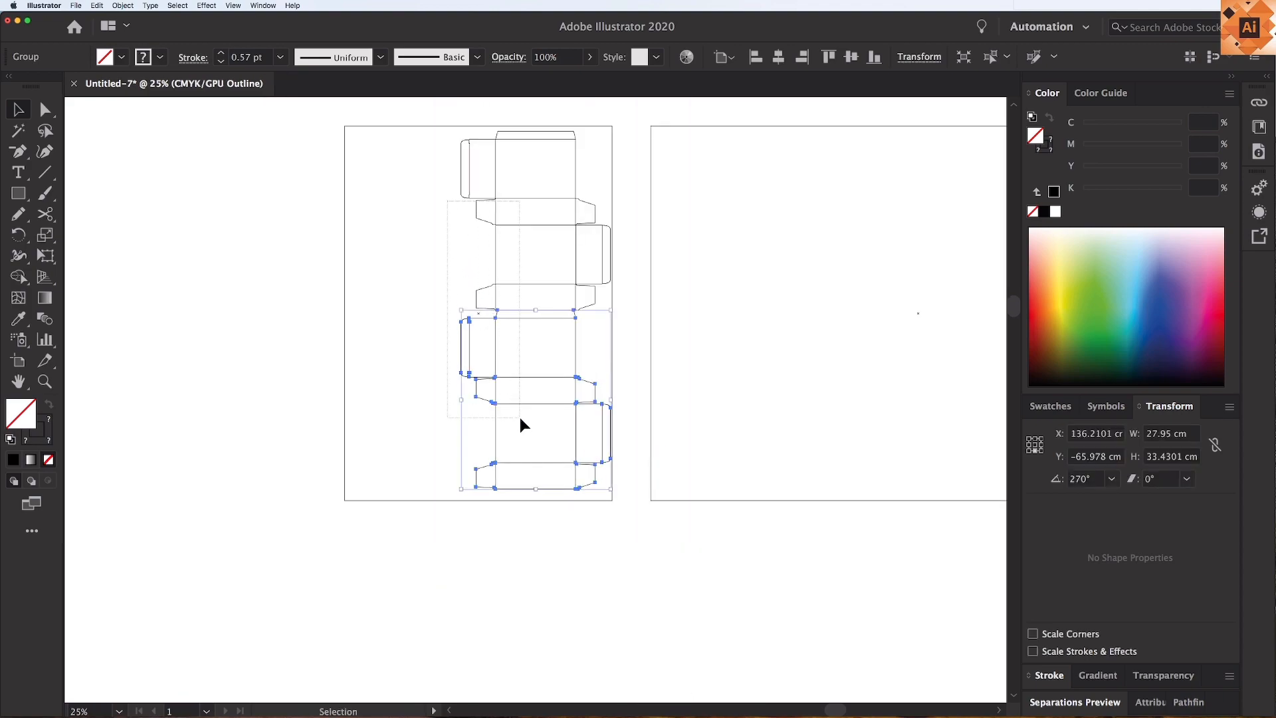
Select both rotated dielines and copy them about 21.73 cm left, flush with the sheet's left edge.
key("super+a")
left_click_drag(308, 108, 746, 593)
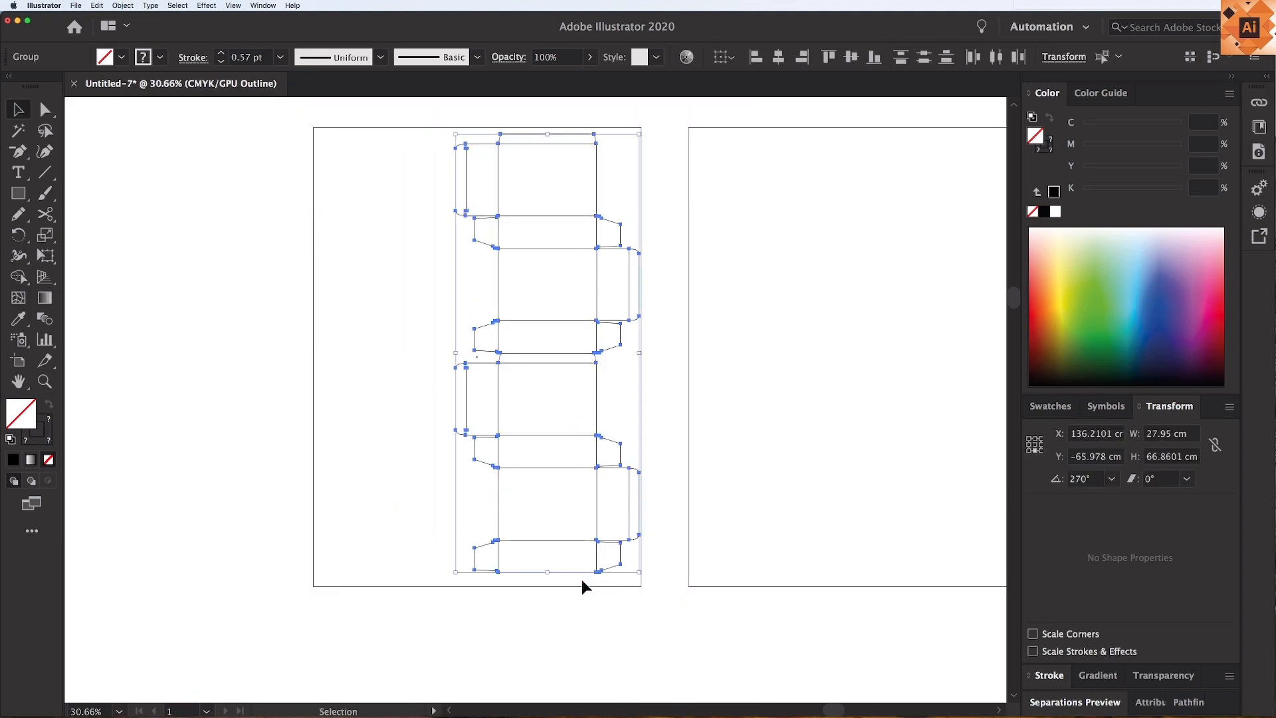
left_click_drag(603, 255, 465, 259)
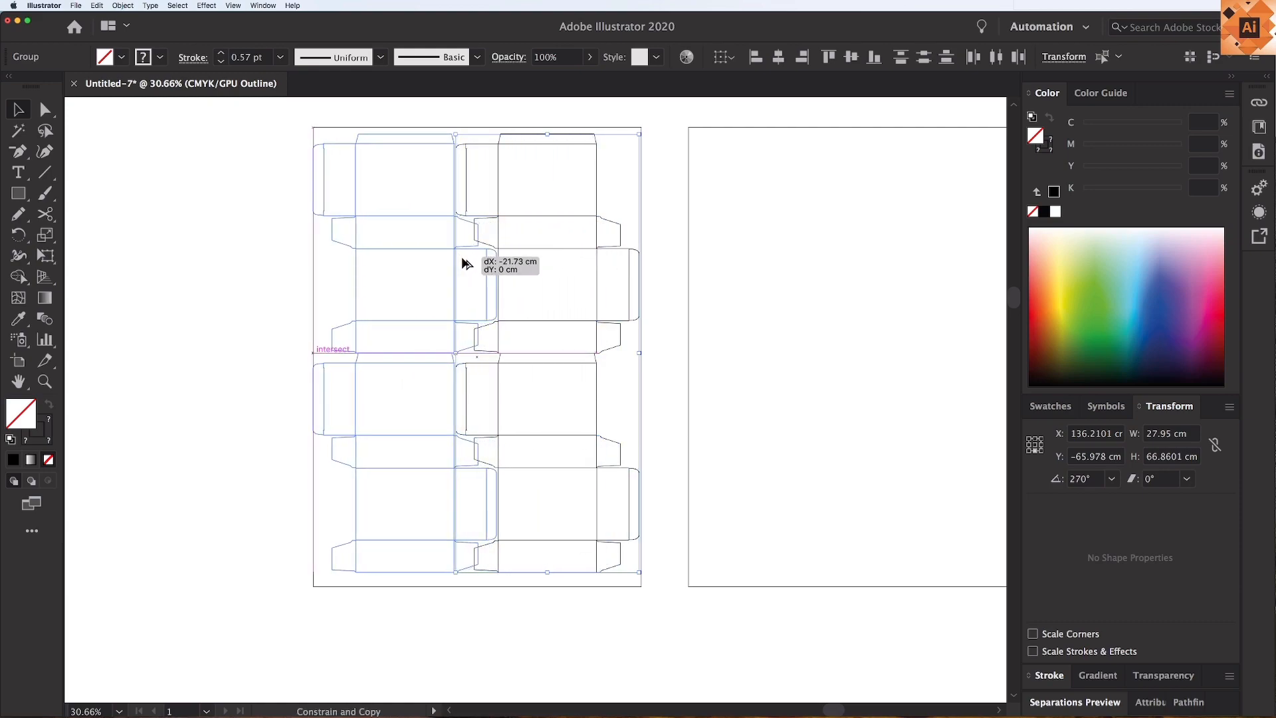
left_click_drag(465, 263, 466, 264)
key("Delete")
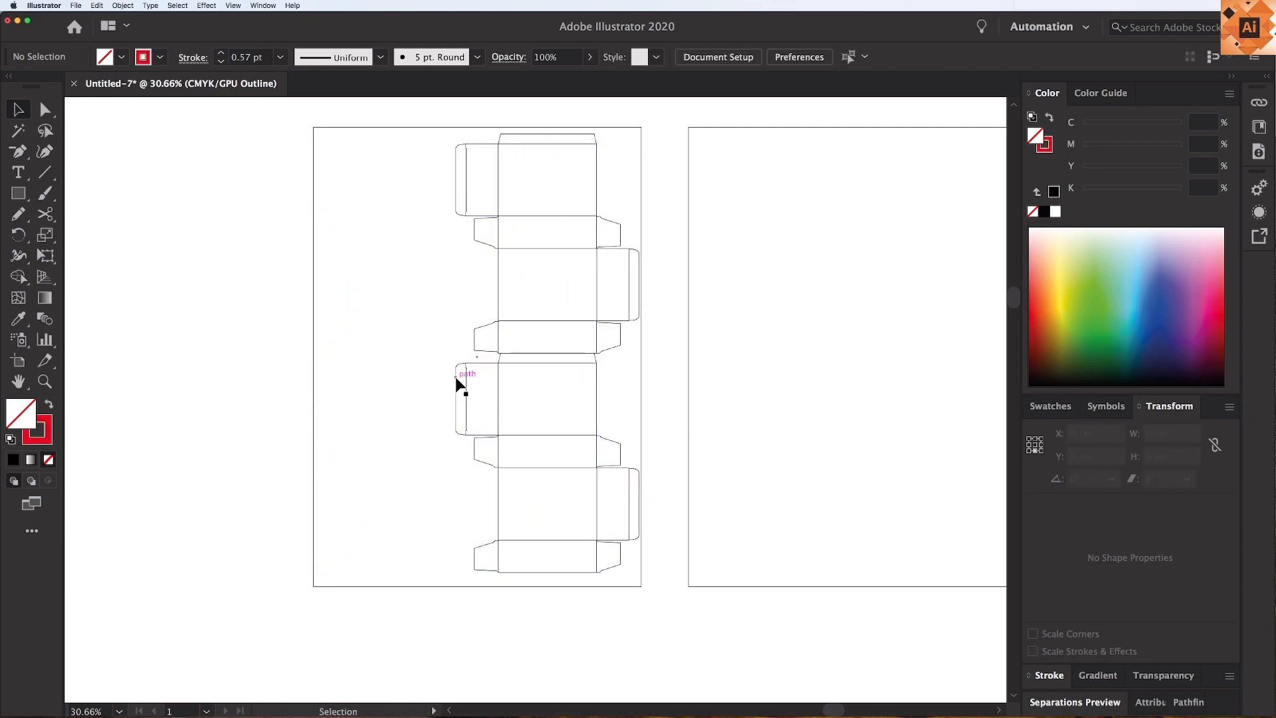
key("super+z")
key("super+z")
key("super+a")
key("Delete")
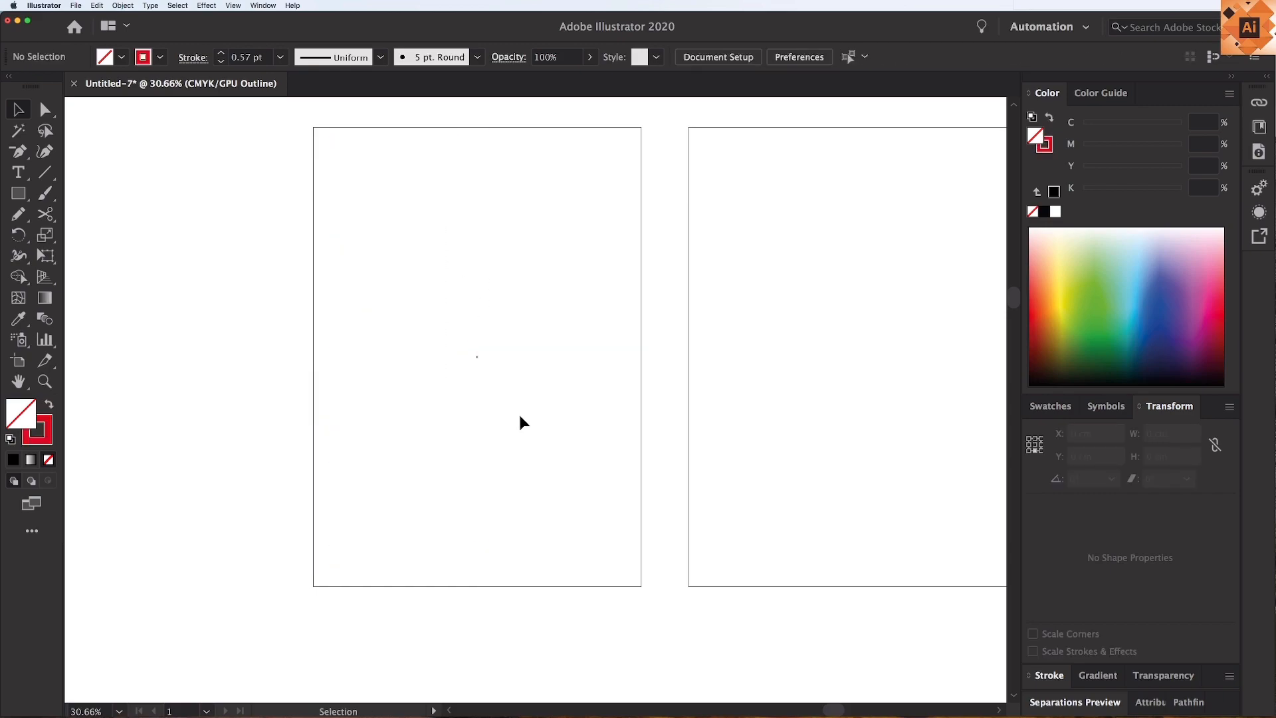
key("super+z")
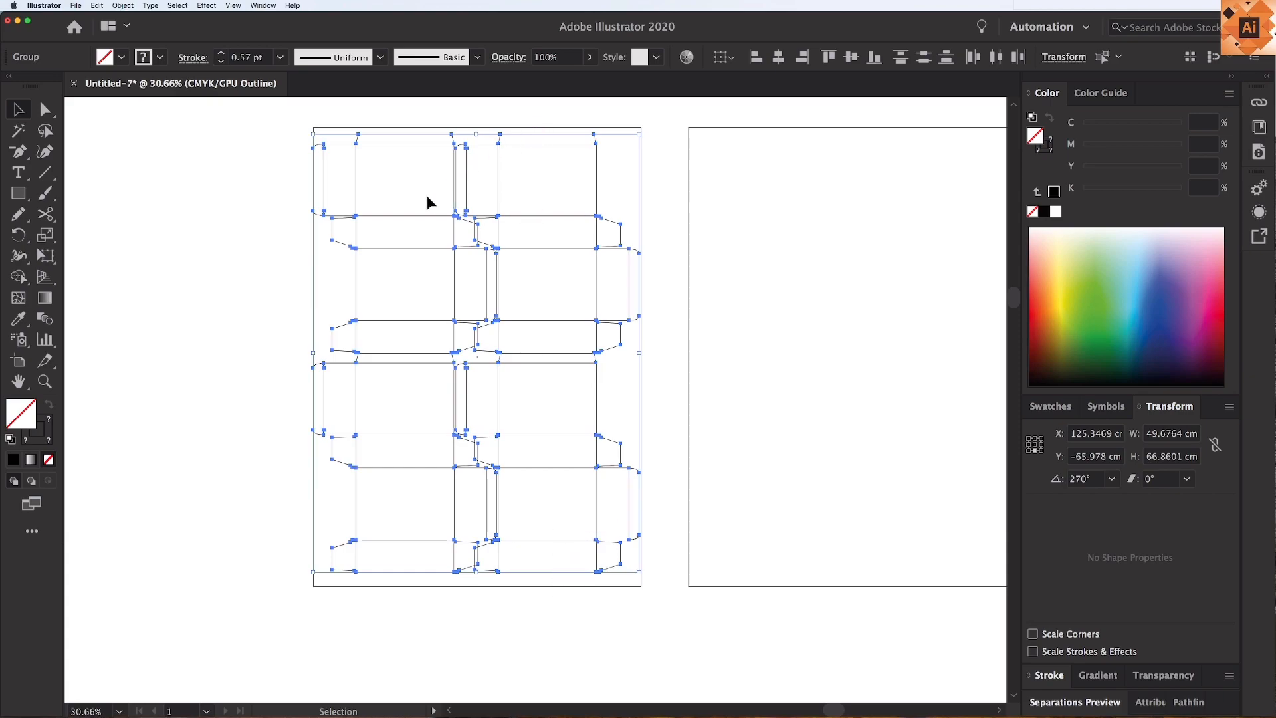
Delete all four rotated dielines from the 50 × 70 cm sheet.
key("z")
left_click_drag(422, 226, 761, 470)
key("Delete")
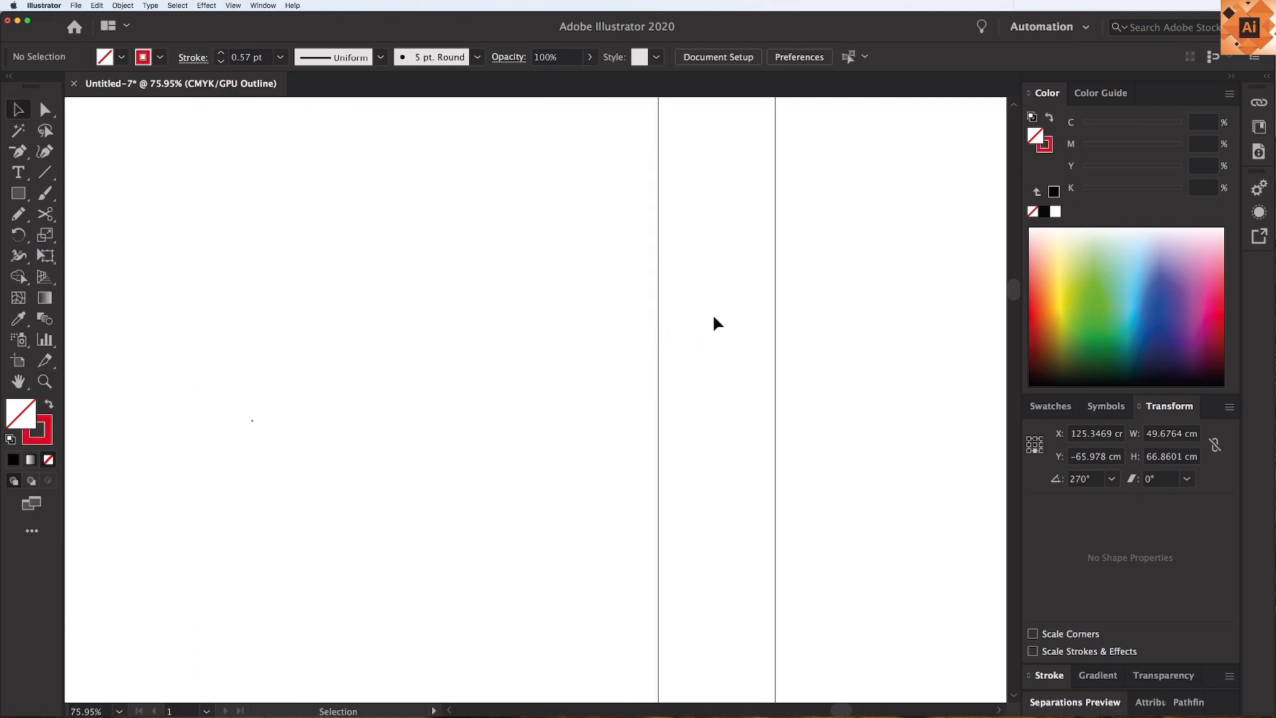
Change the keyboard increment in the general preferences.
left_click(799, 57)
type("0.")
key("Return")
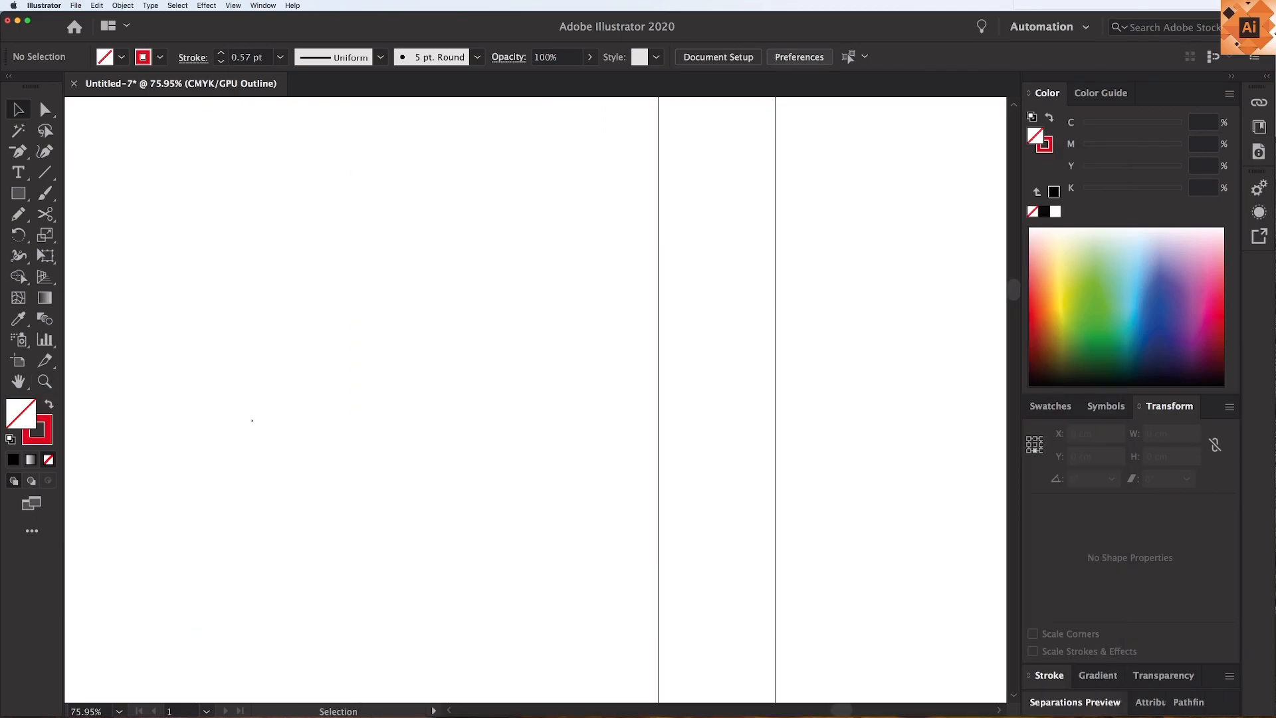
Restore the four deleted dielines, nudge them 0.1 cm right on the 50 × 70 cm sheet, and check their combined width.
key("cmd+z")
key("Right")
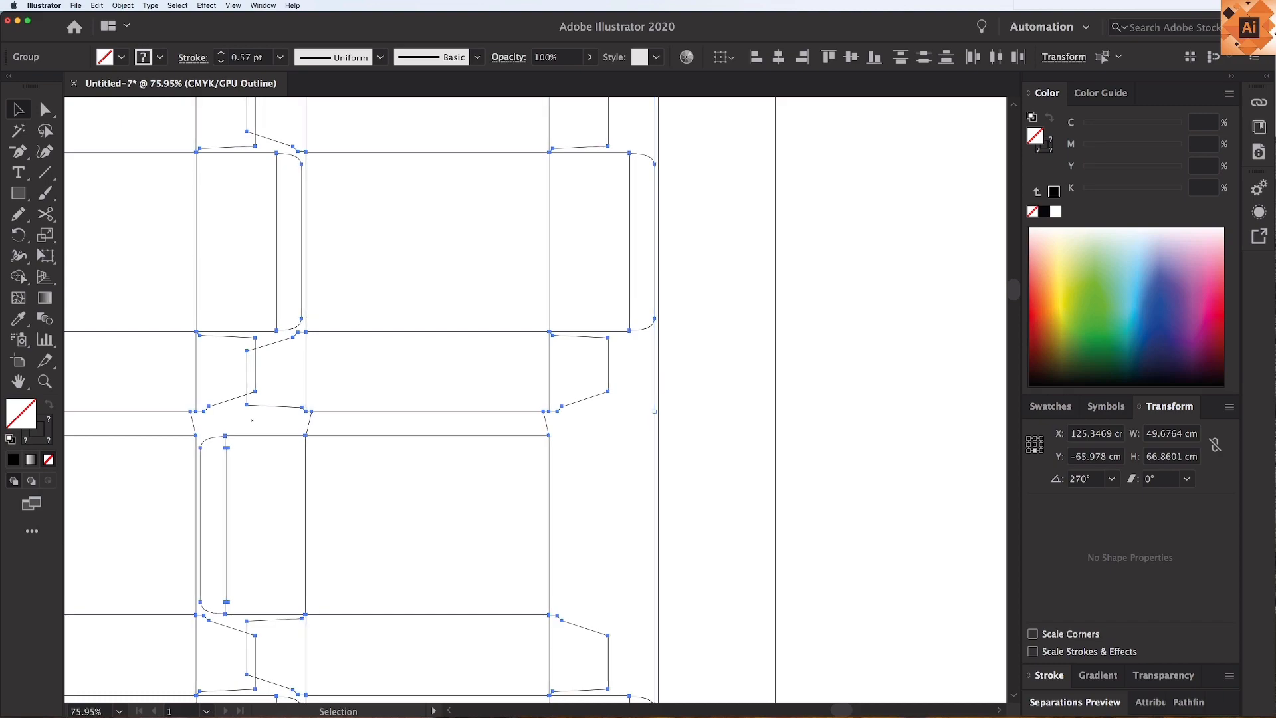
key("cmd+minus")
key("cmd+minus")
key("cmd+minus")
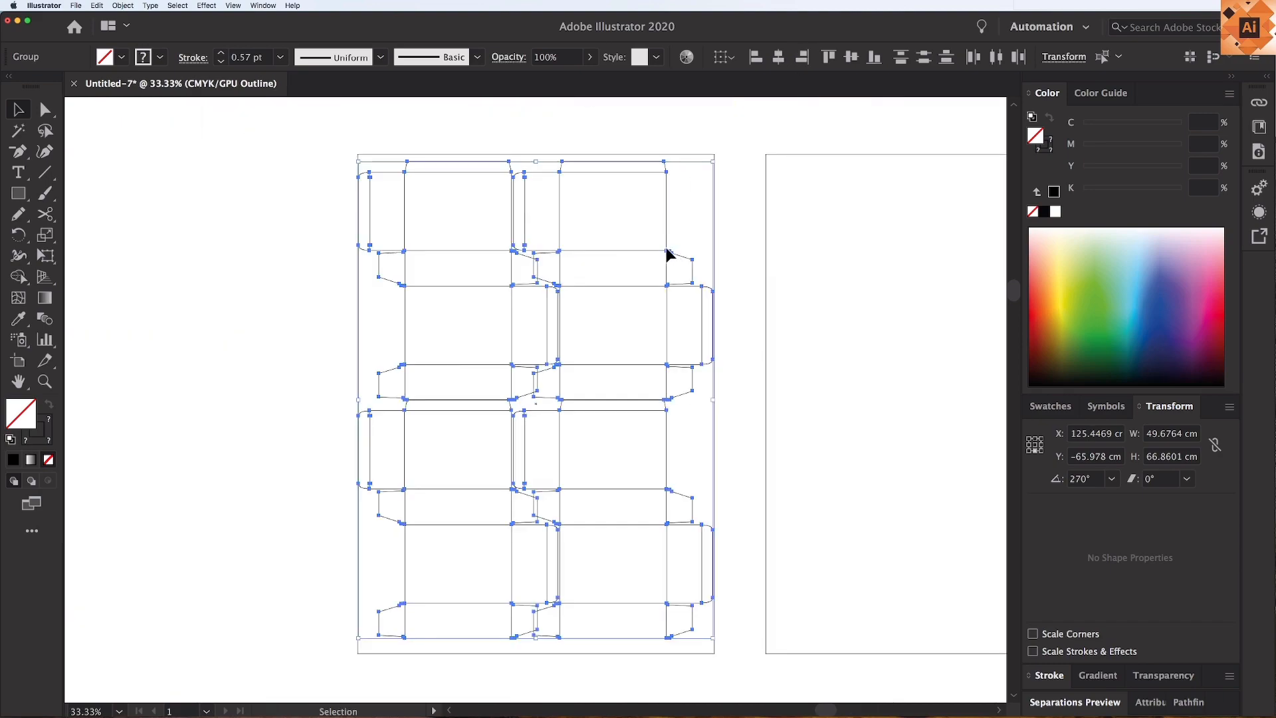
left_click(1147, 433)
left_click(1148, 432)
left_click_drag(1147, 433, 1188, 435)
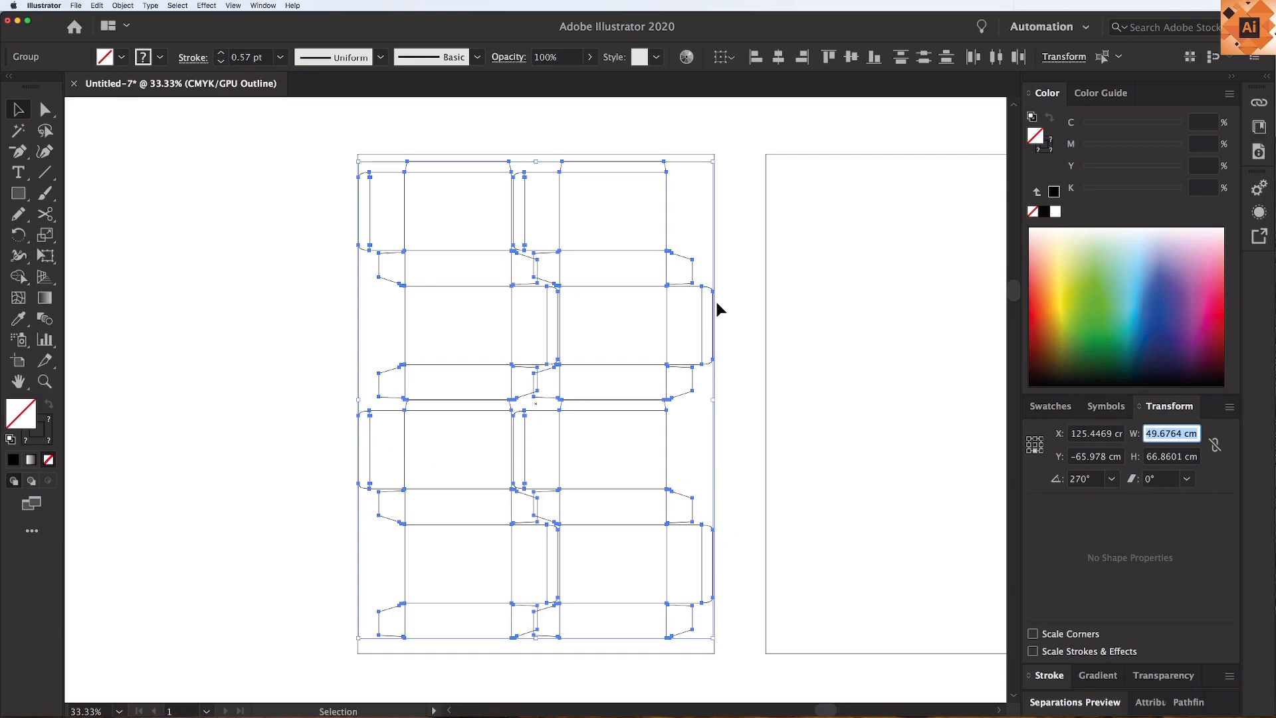
scroll(512, 350, "right", 3)
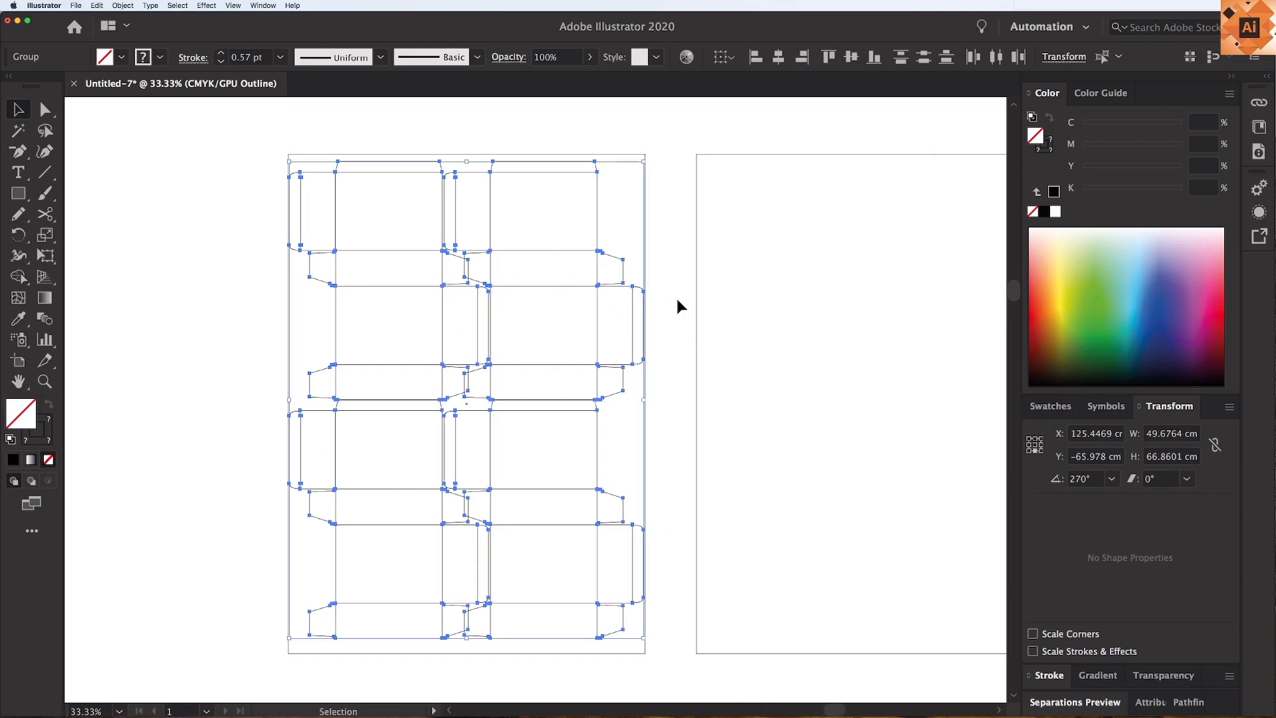
Delete the 50 × 70 cm sheet outline around the four dielines.
left_click(676, 295)
key("alt+super+2")
left_click(673, 233)
left_click(644, 188)
key("Delete")
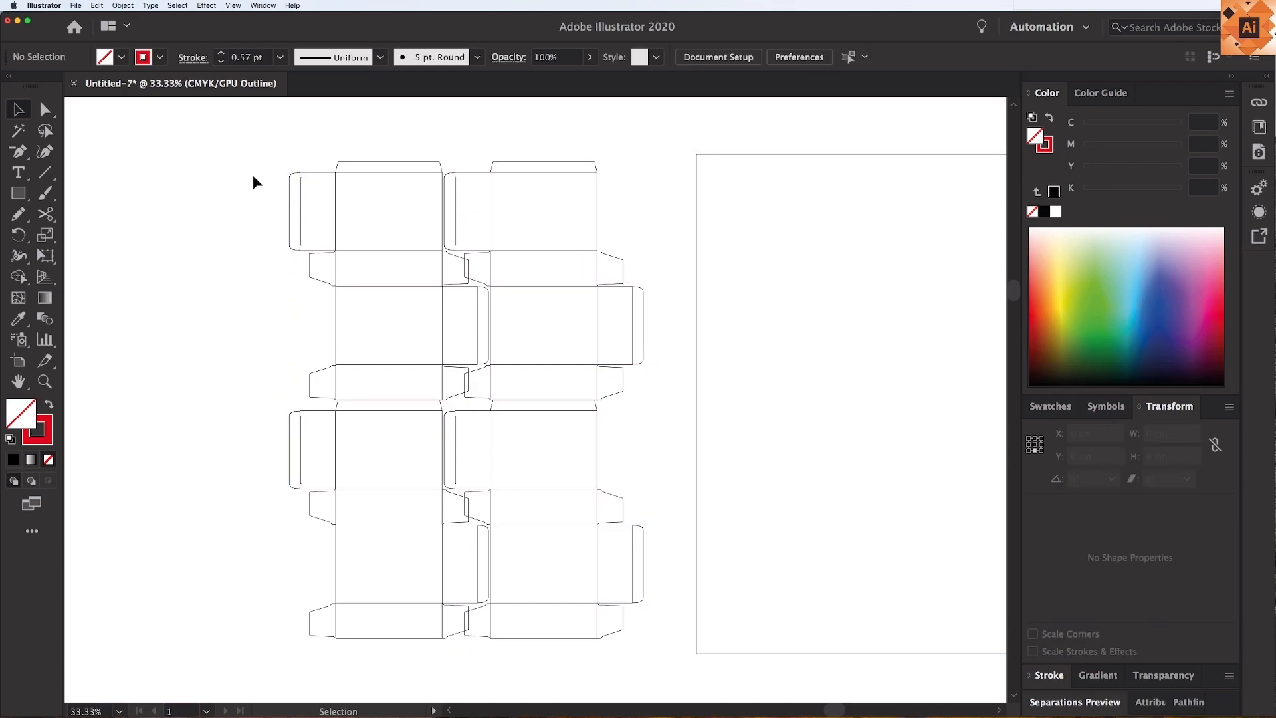
Try moving the upper-left dieline about 1.67 cm left to clear the overlapping flaps, check the upper pair's width, and undo the move.
key("super+space")
left_click_drag(332, 197, 623, 461)
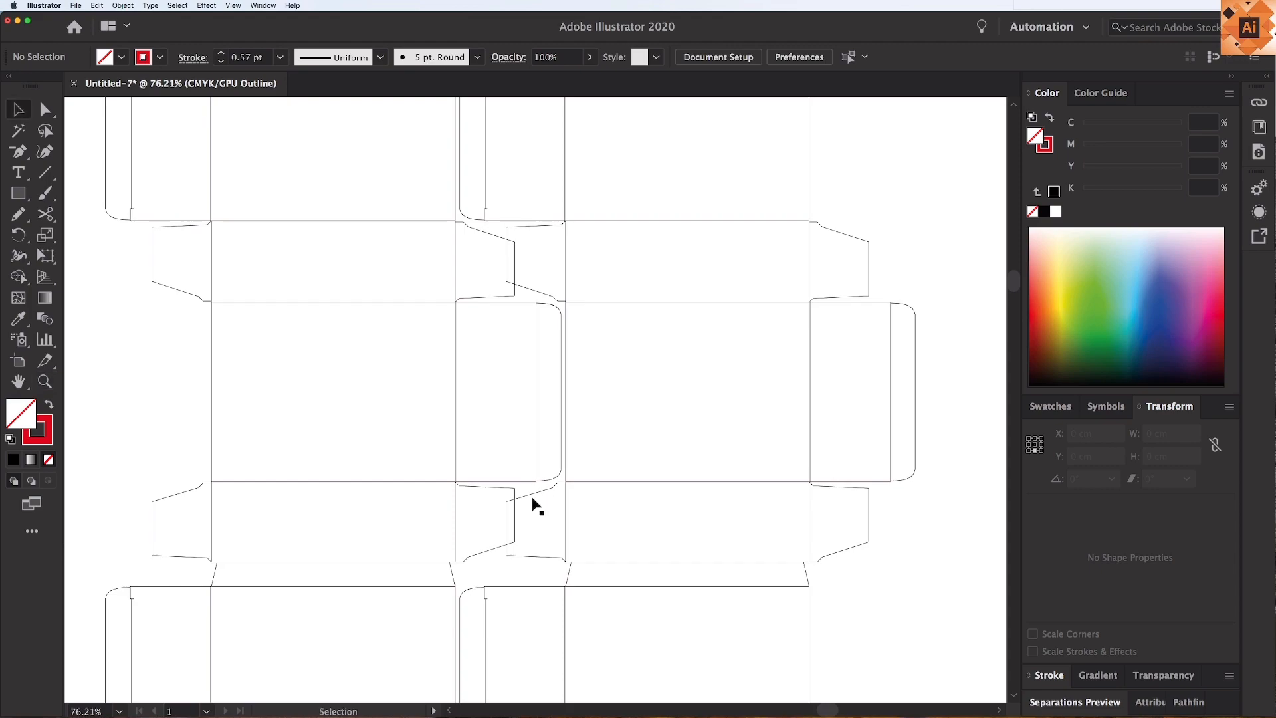
left_click_drag(562, 356, 534, 357)
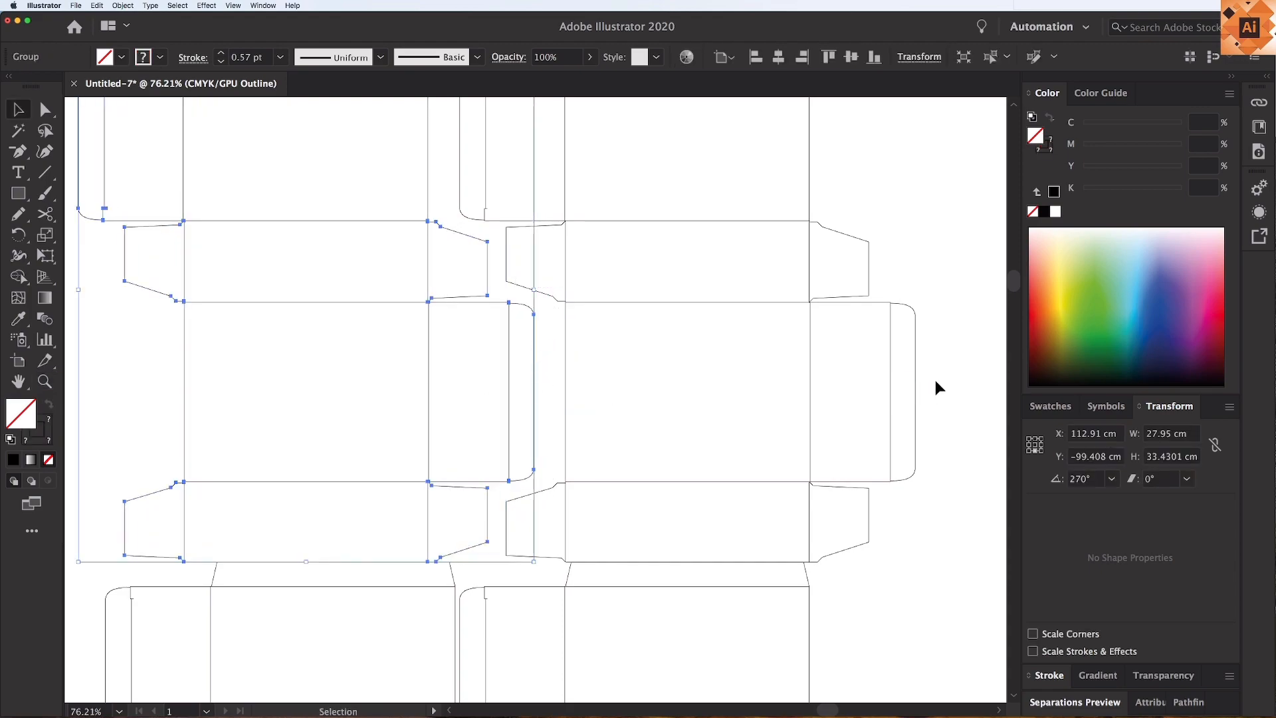
left_click_drag(934, 382, 433, 419)
left_click(1189, 433)
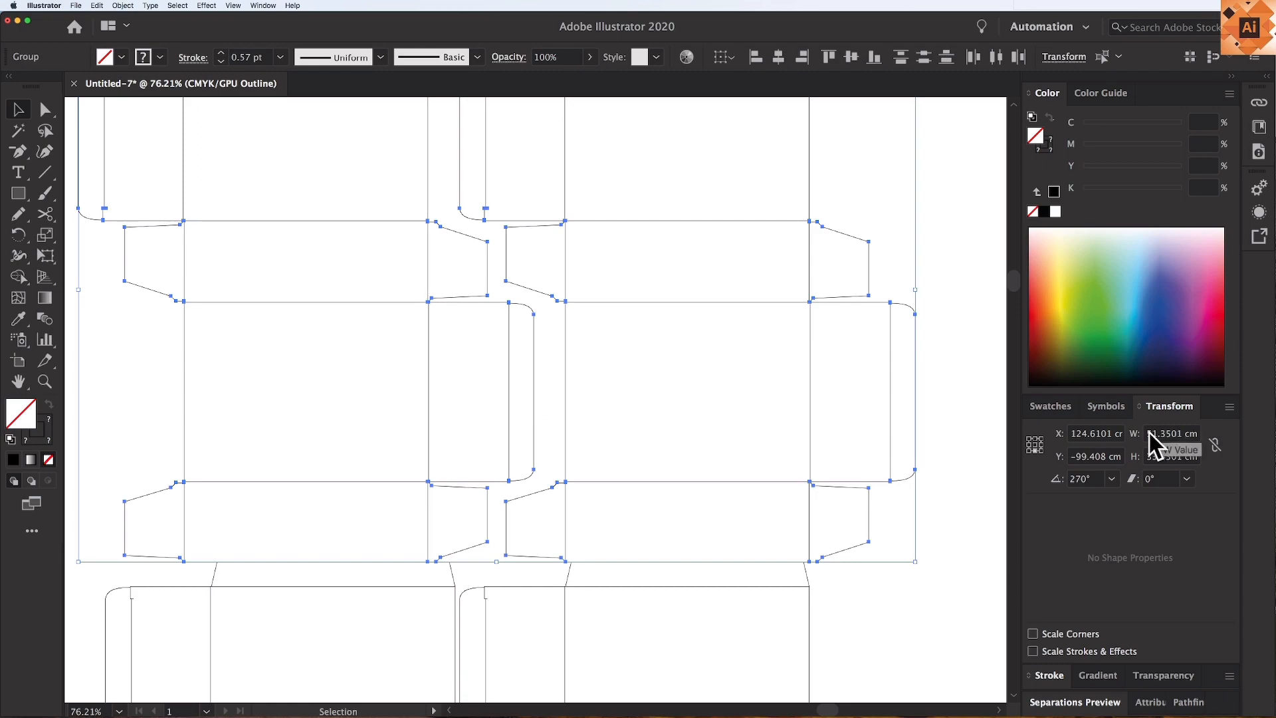
double_click(1188, 433)
left_click(555, 405)
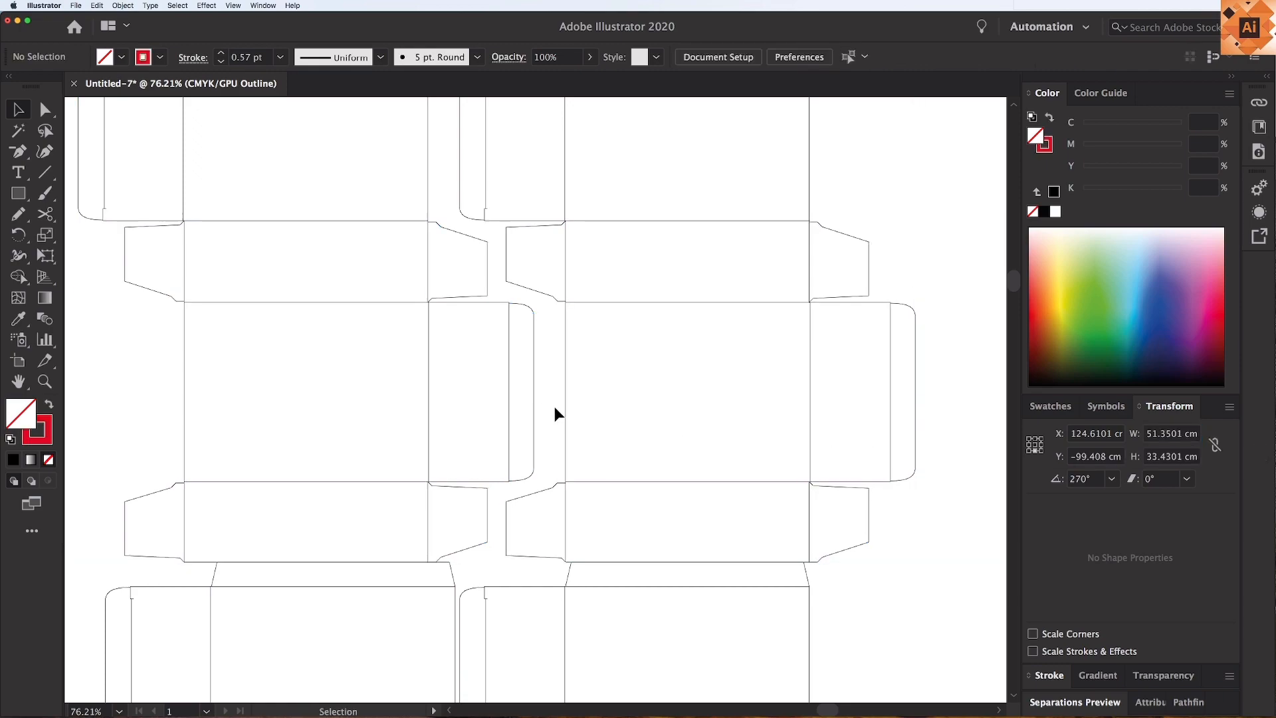
key("super+z")
Move the upper-left dieline about 0.29 cm right so its rounded tuck flap touches the neighbouring dieline's panel edge.
key("z")
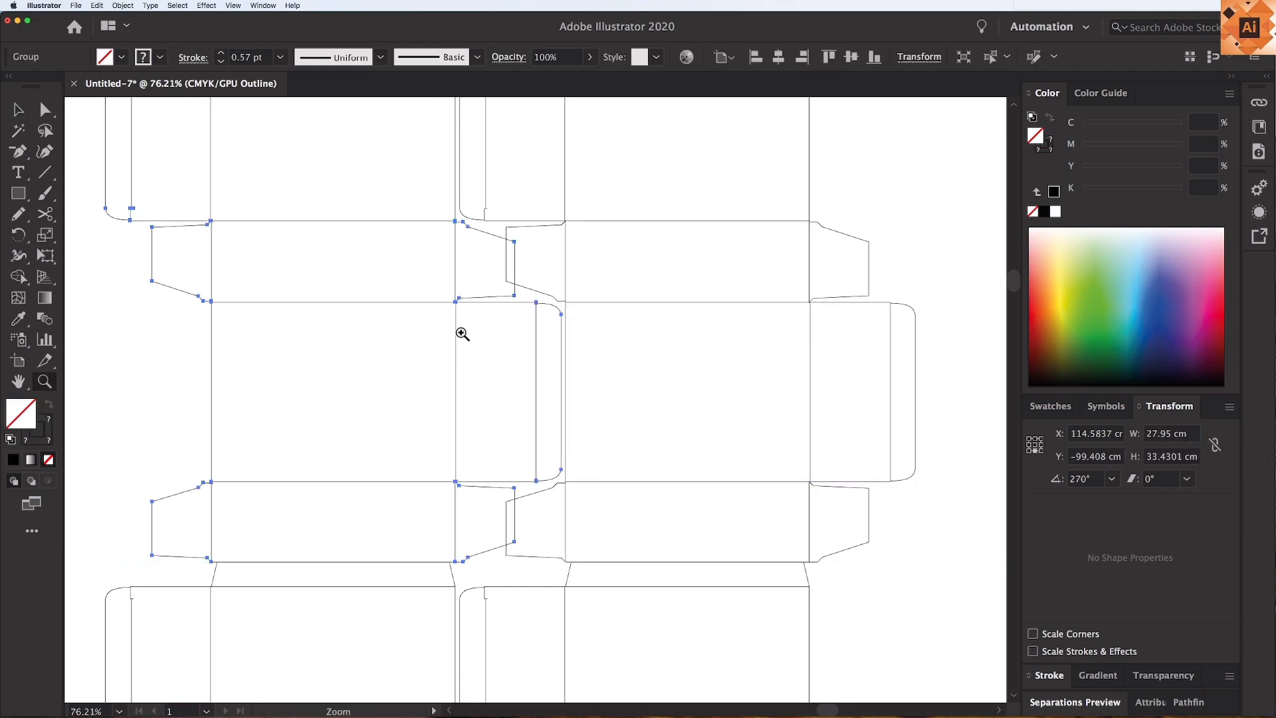
left_click_drag(461, 334, 679, 514)
key("v")
left_click_drag(494, 357, 506, 358)
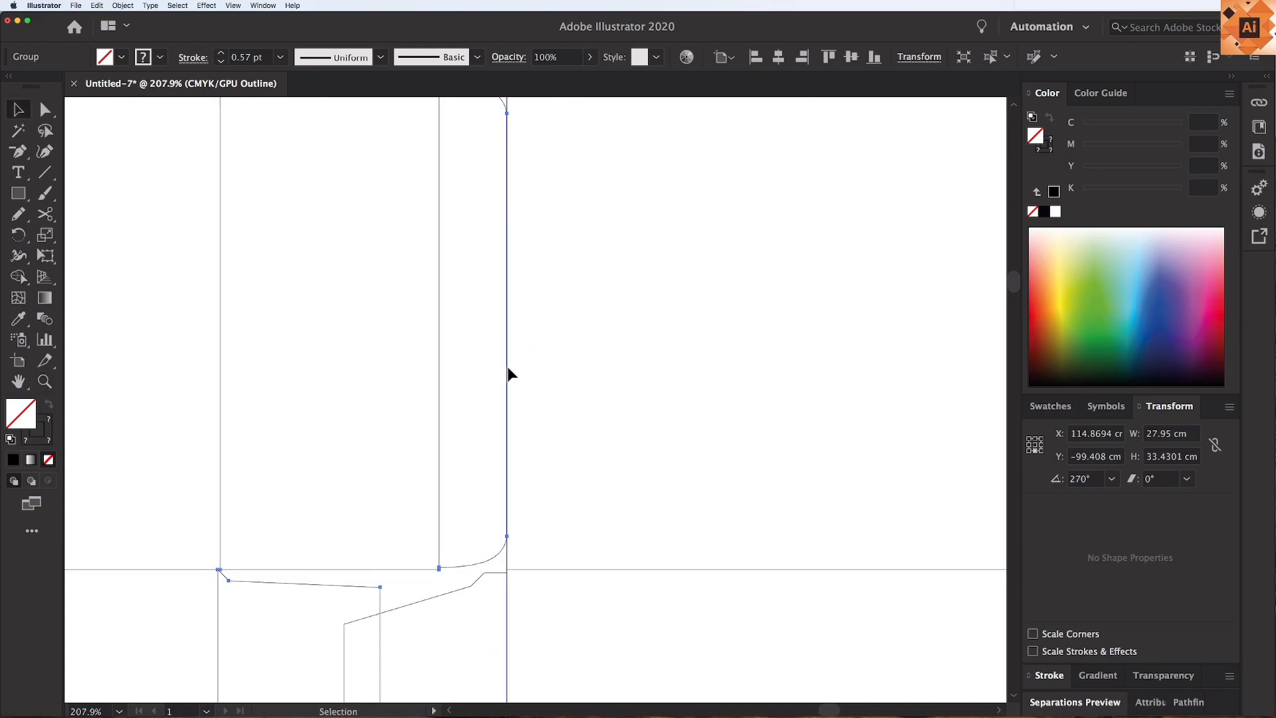
key("super+minus")
key("super+minus")
key("super+minus")
key("super+minus")
left_click(736, 434)
Draw a rectangle about 0.81 × 1.25 cm across the overlap of the upper pair's lower side flaps to measure the overlap's width.
key("z")
left_click_drag(421, 288, 925, 681)
key("v")
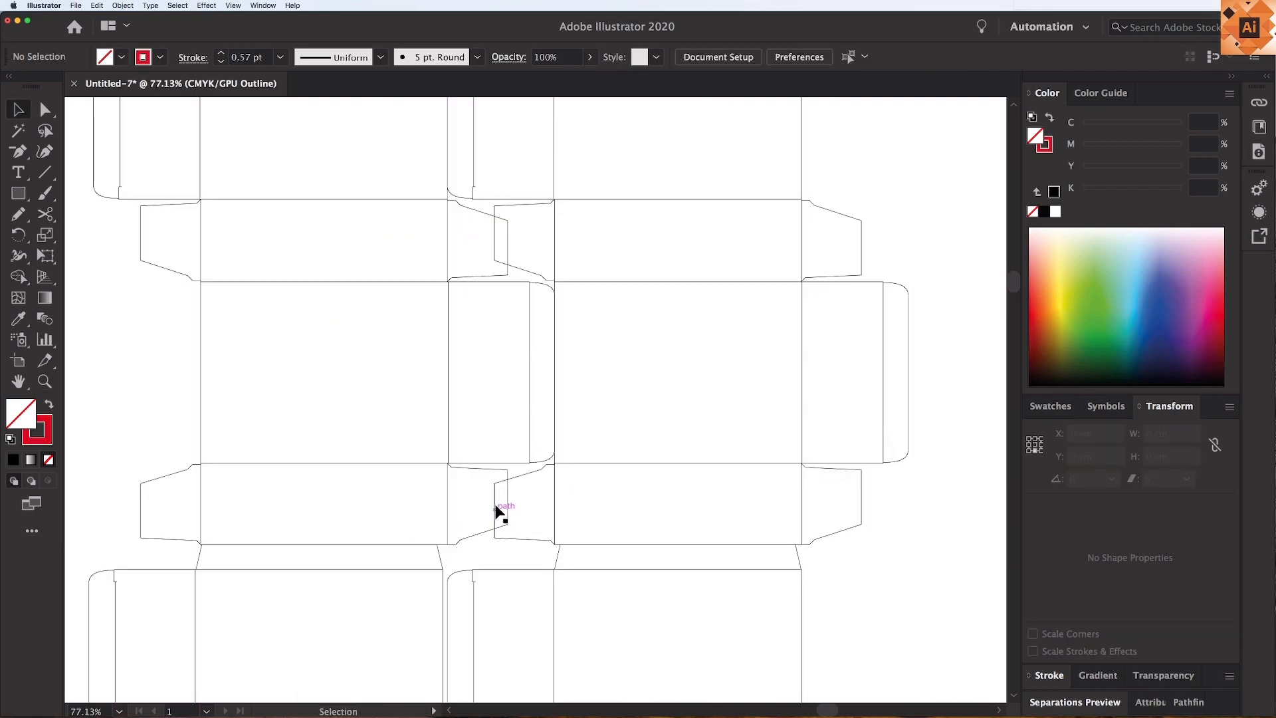
key("z")
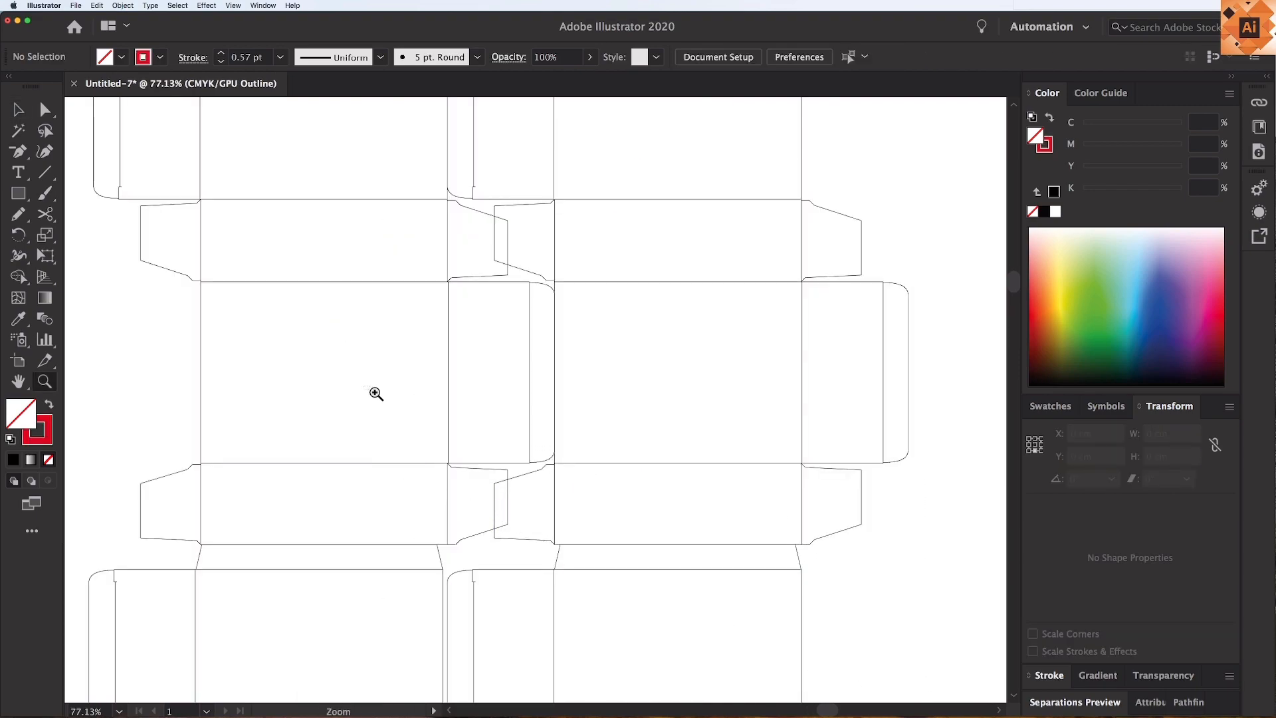
left_click_drag(359, 385, 714, 632)
key("v")
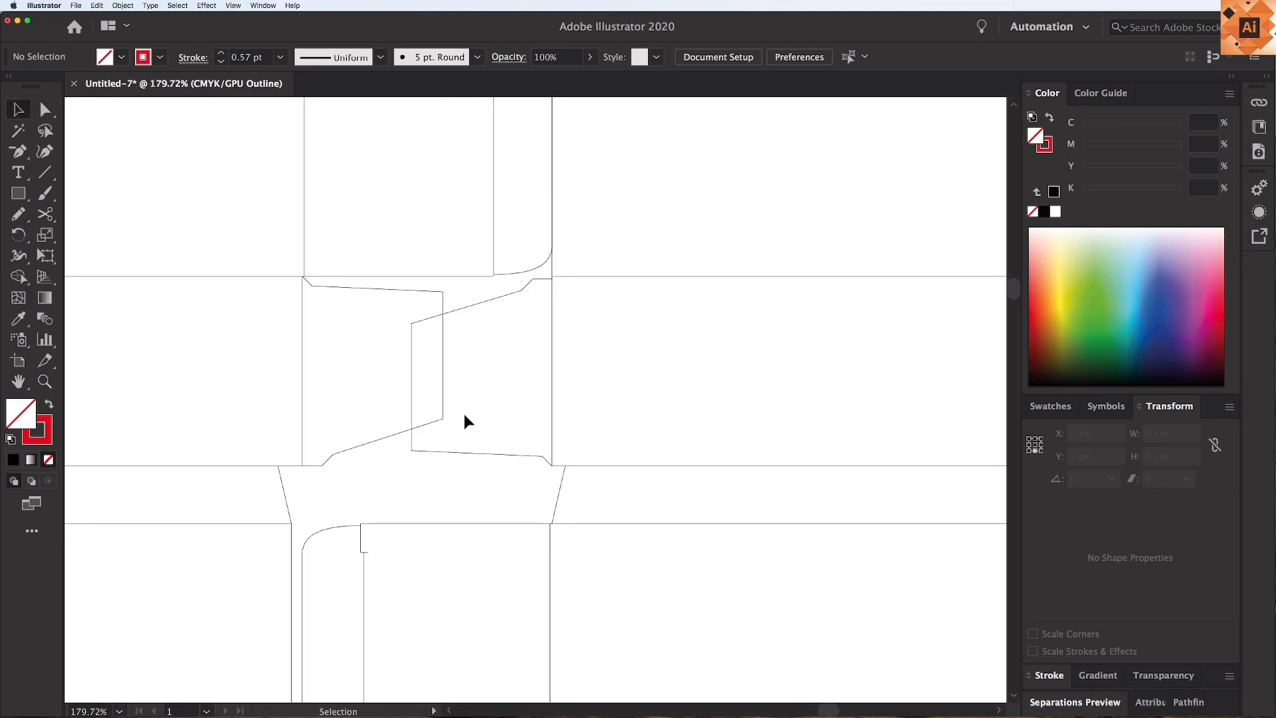
key("m")
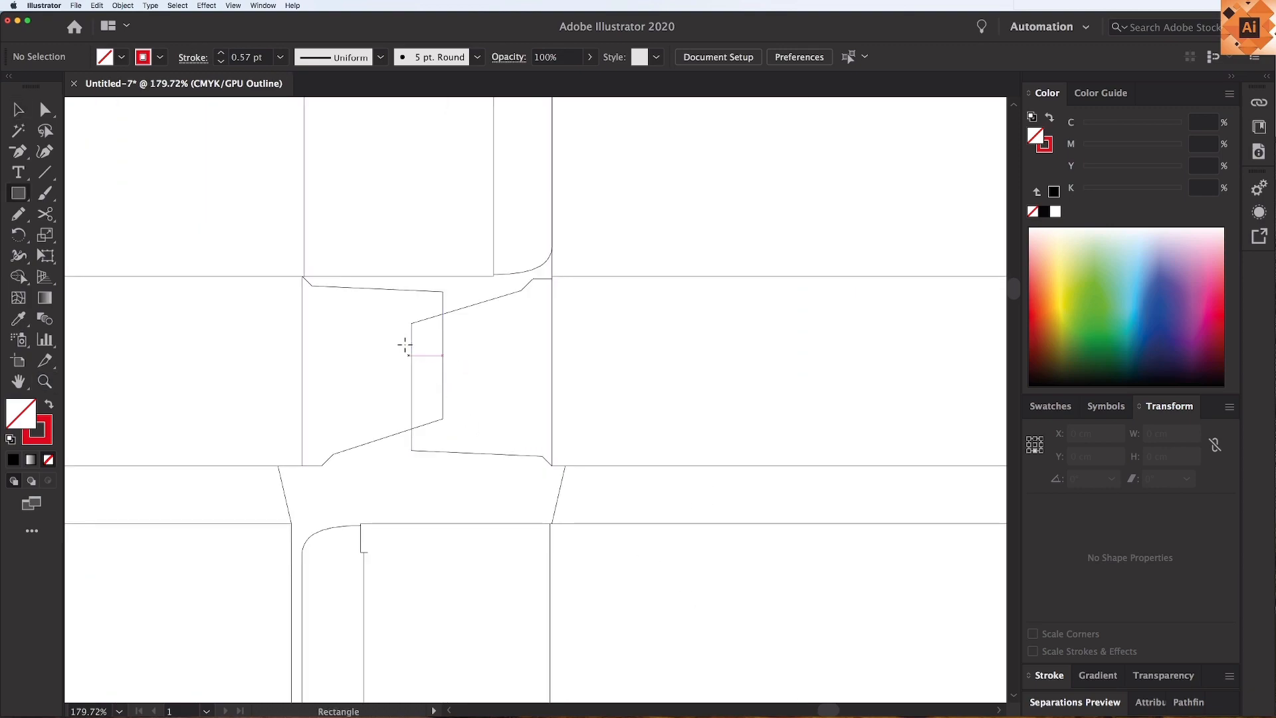
left_click_drag(412, 339, 443, 386)
key("v")
left_click(1196, 433)
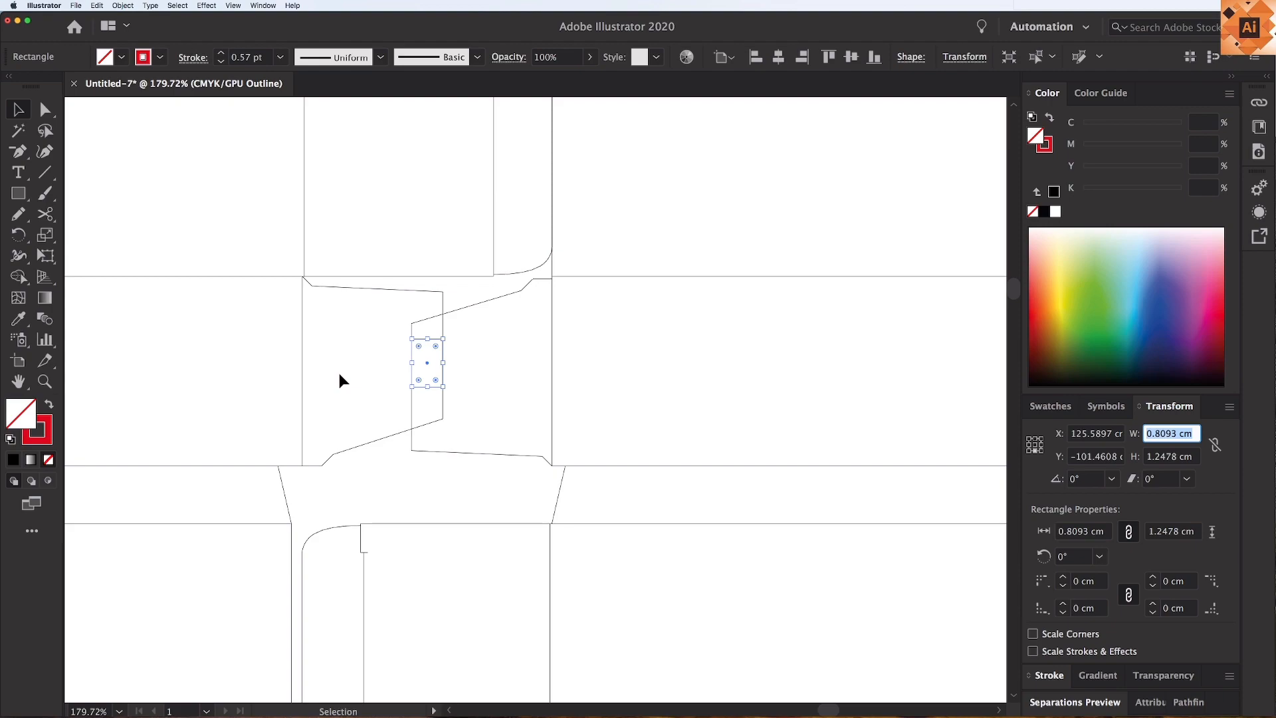
type("v")
key("super+minus")
key("super+minus")
key("super+minus")
key("super+minus")
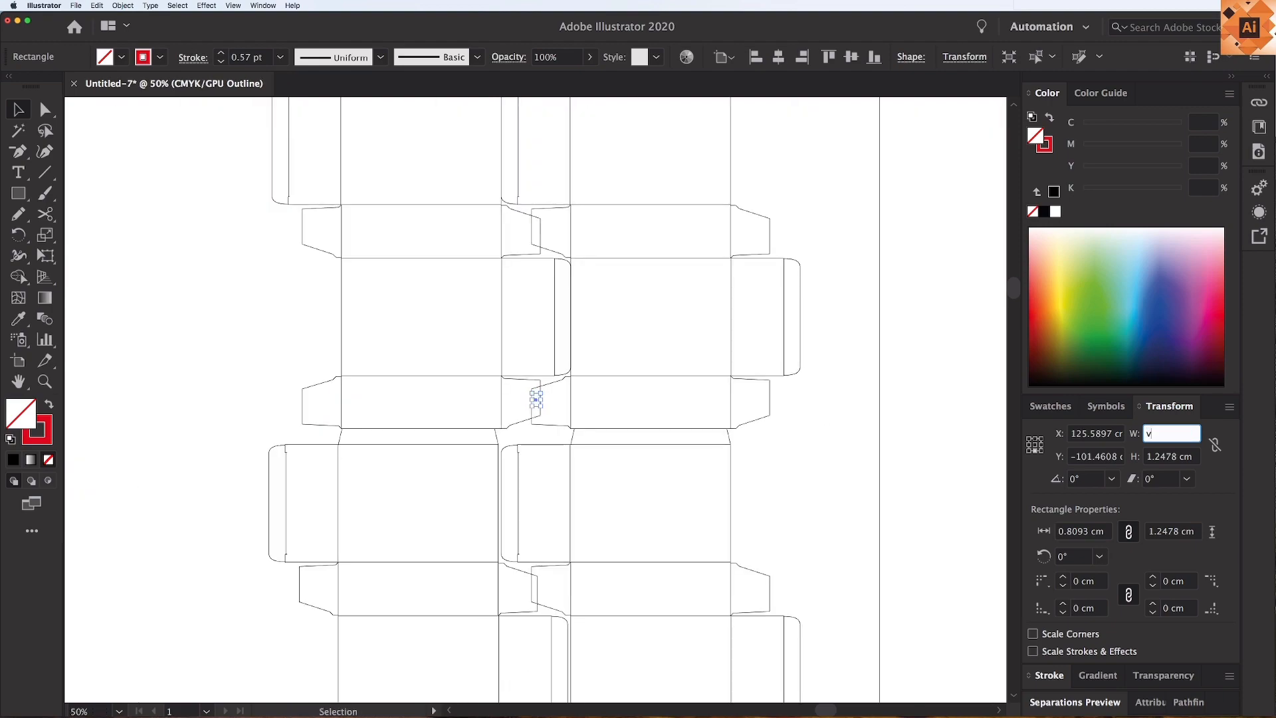
Isolate the upper-right dieline's group and set the keyboard increment to 0.1 cm in the general preferences.
double_click(549, 427)
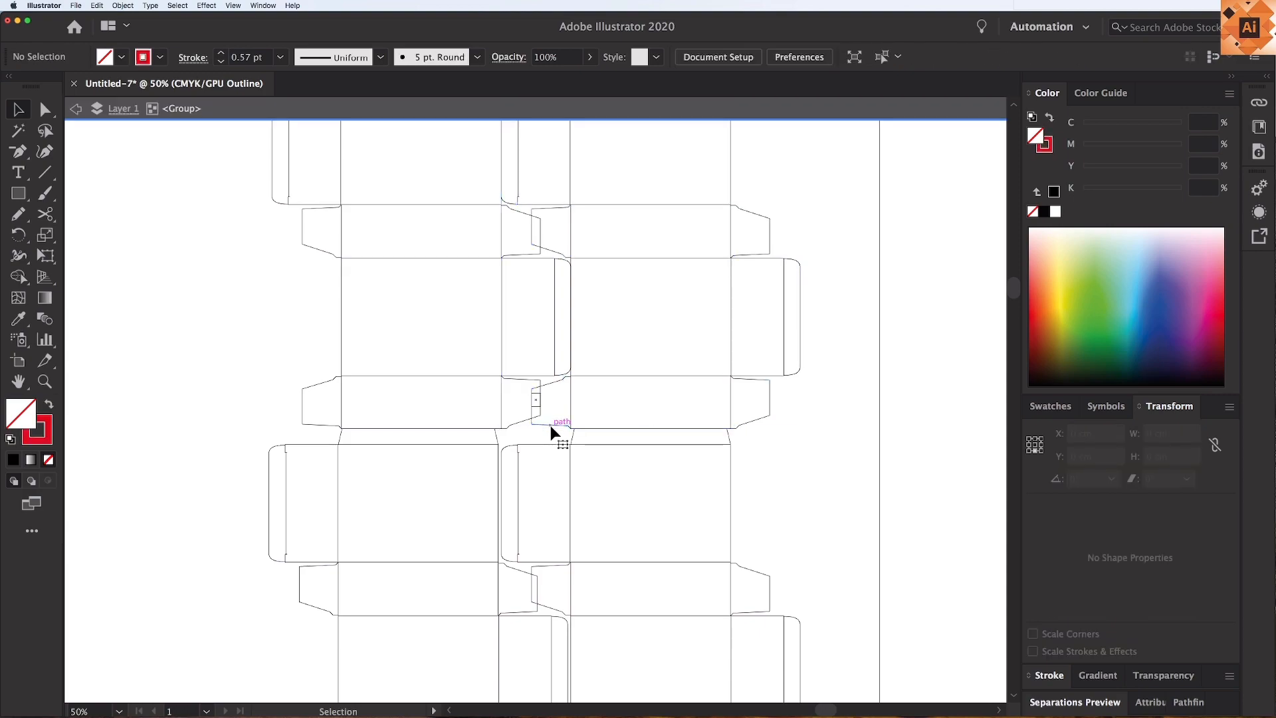
key("a")
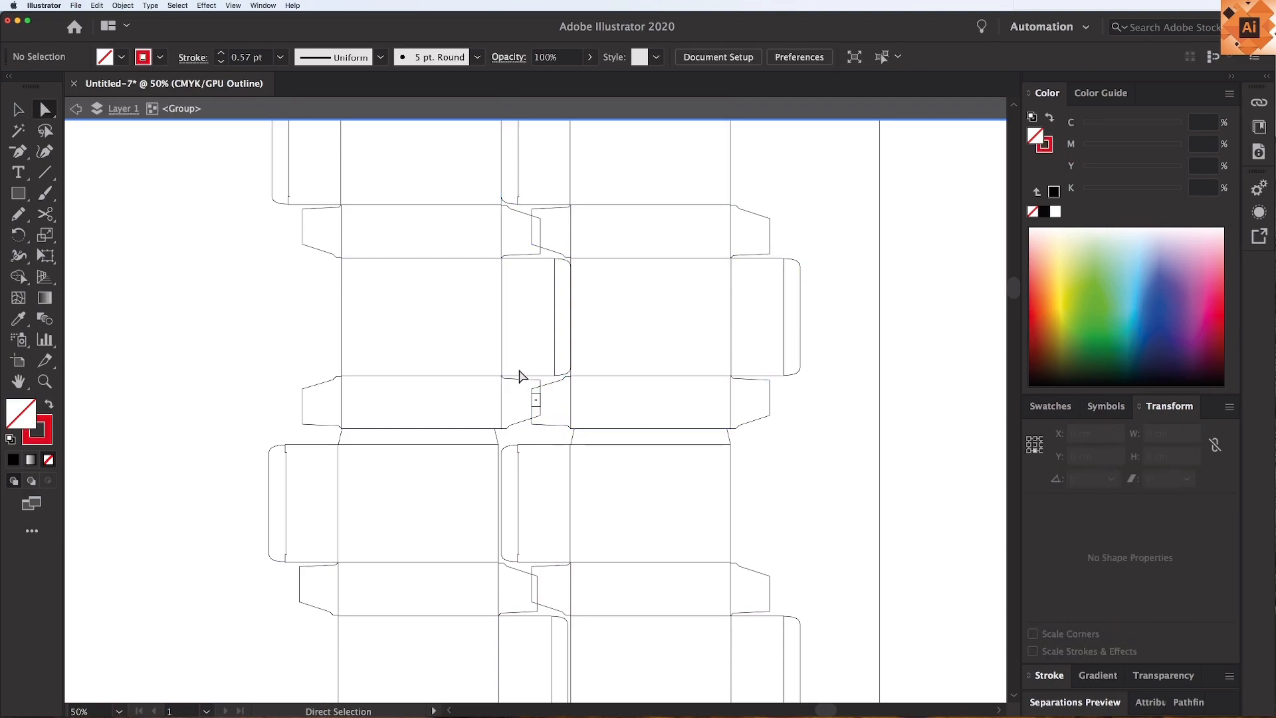
left_click_drag(539, 429, 544, 441)
scroll(544, 441, "right", 2)
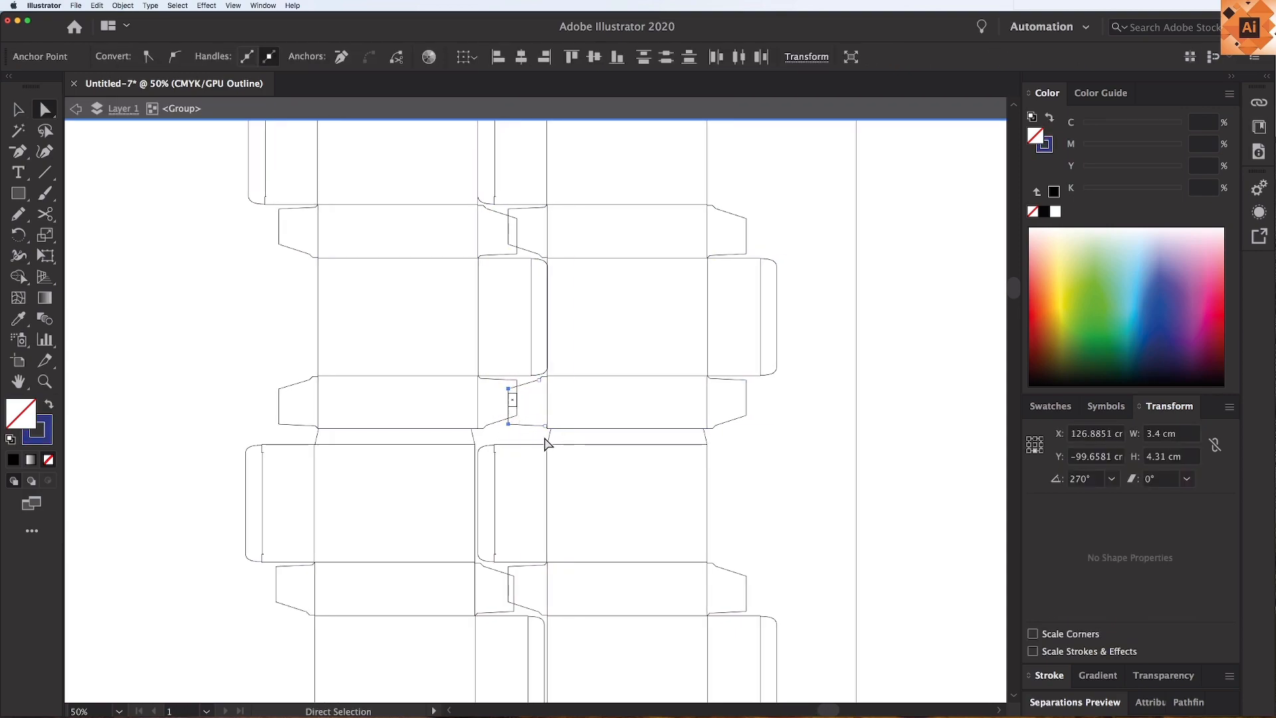
left_click(831, 324)
left_click(800, 56)
type("0")
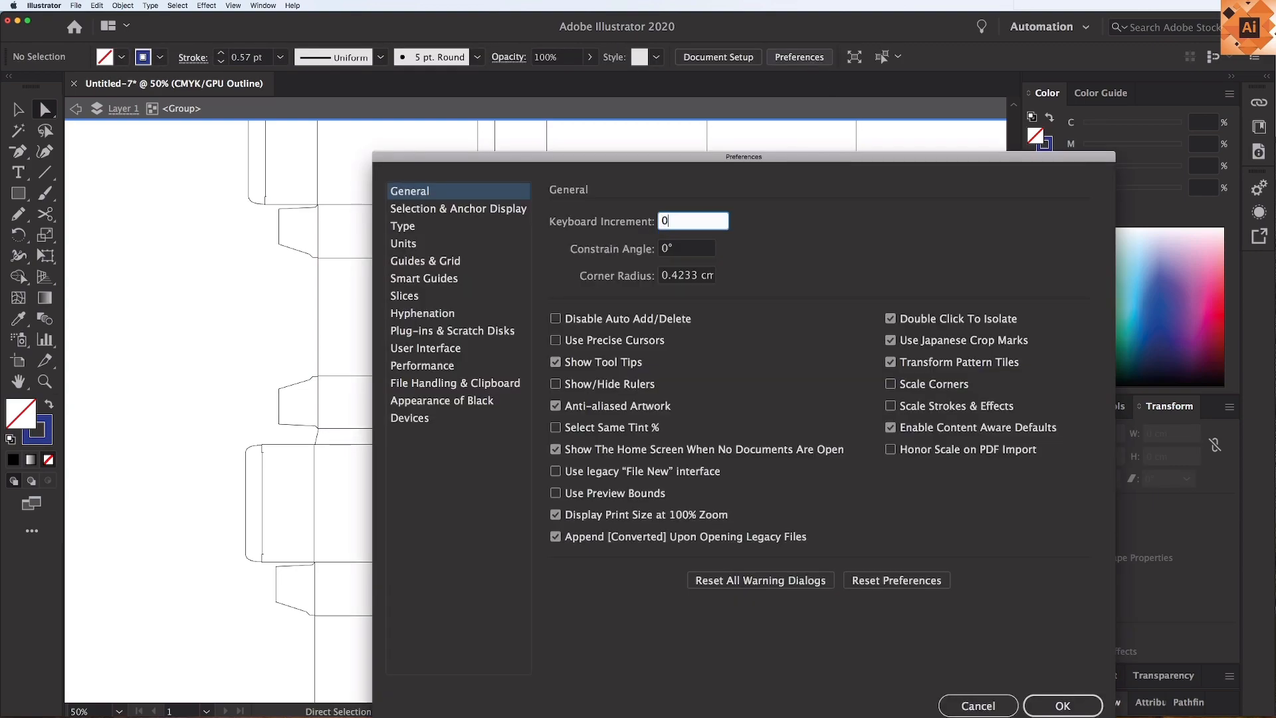
type(".1")
key("Return")
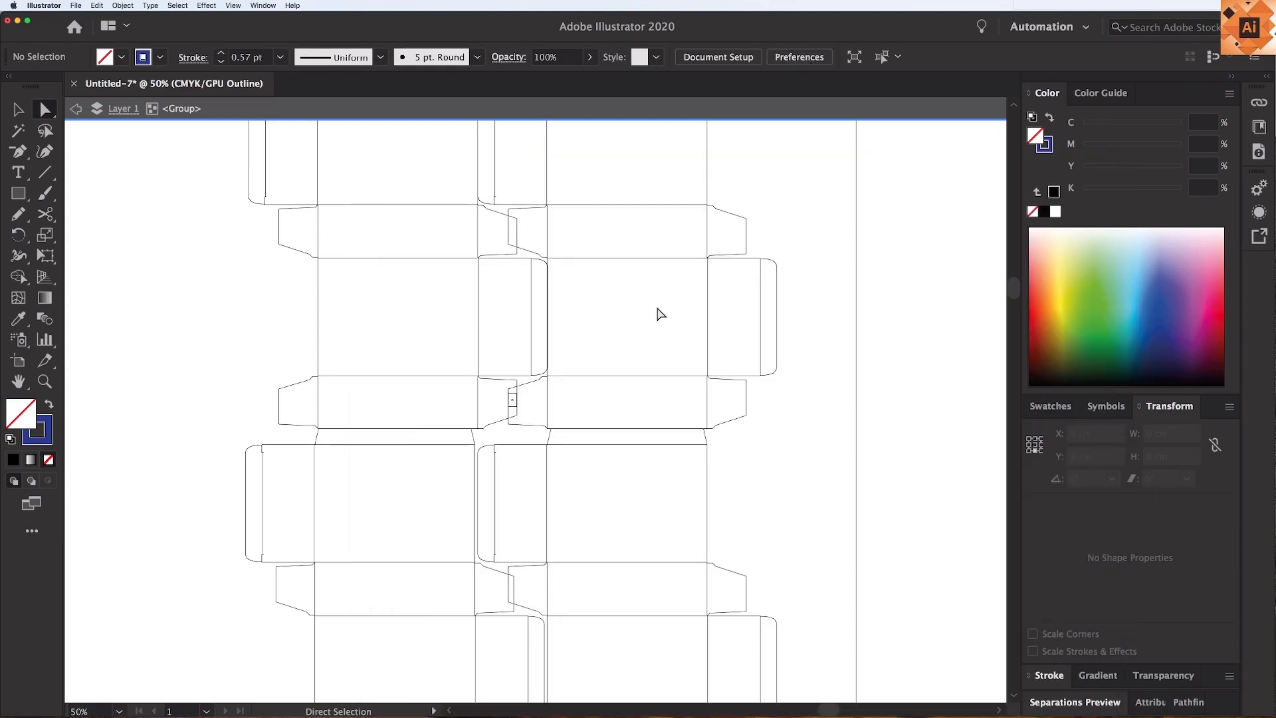
Shorten the upper-right dieline's overlapping lower flap by 0.4 cm by moving its end anchor points right.
left_click_drag(494, 384, 517, 431)
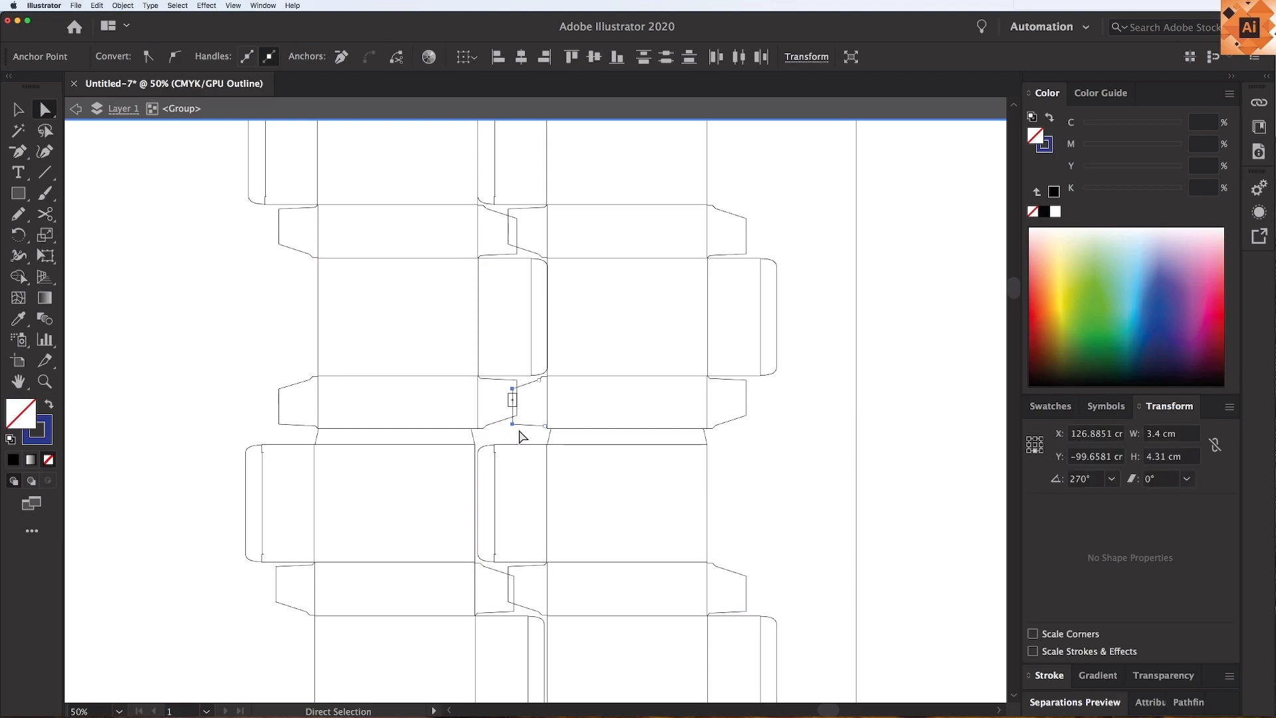
key("z")
left_click_drag(402, 314, 676, 555)
key("v")
left_click(445, 391)
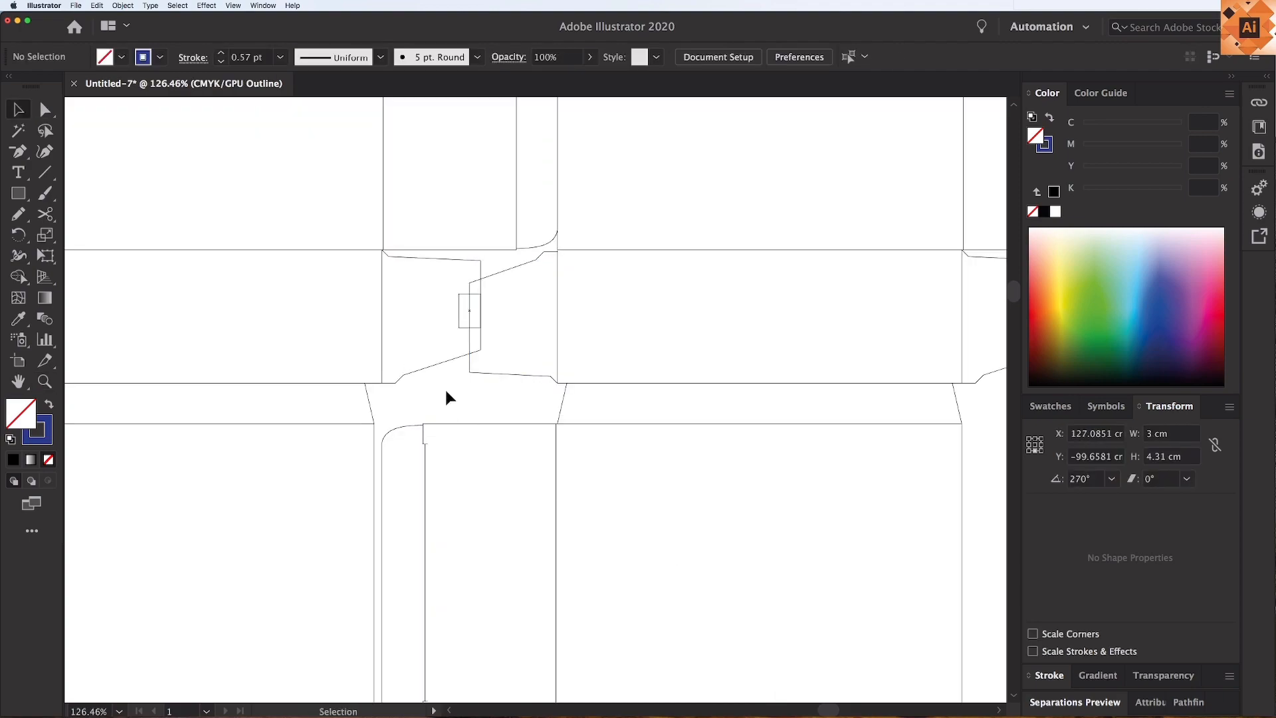
Move the end anchor points of the upper-left dieline's lower flap left to meet the neighbouring flap, and delete the measuring rectangle.
key("a")
left_click_drag(495, 238, 478, 390)
key("Left")
key("v")
double_click(483, 339)
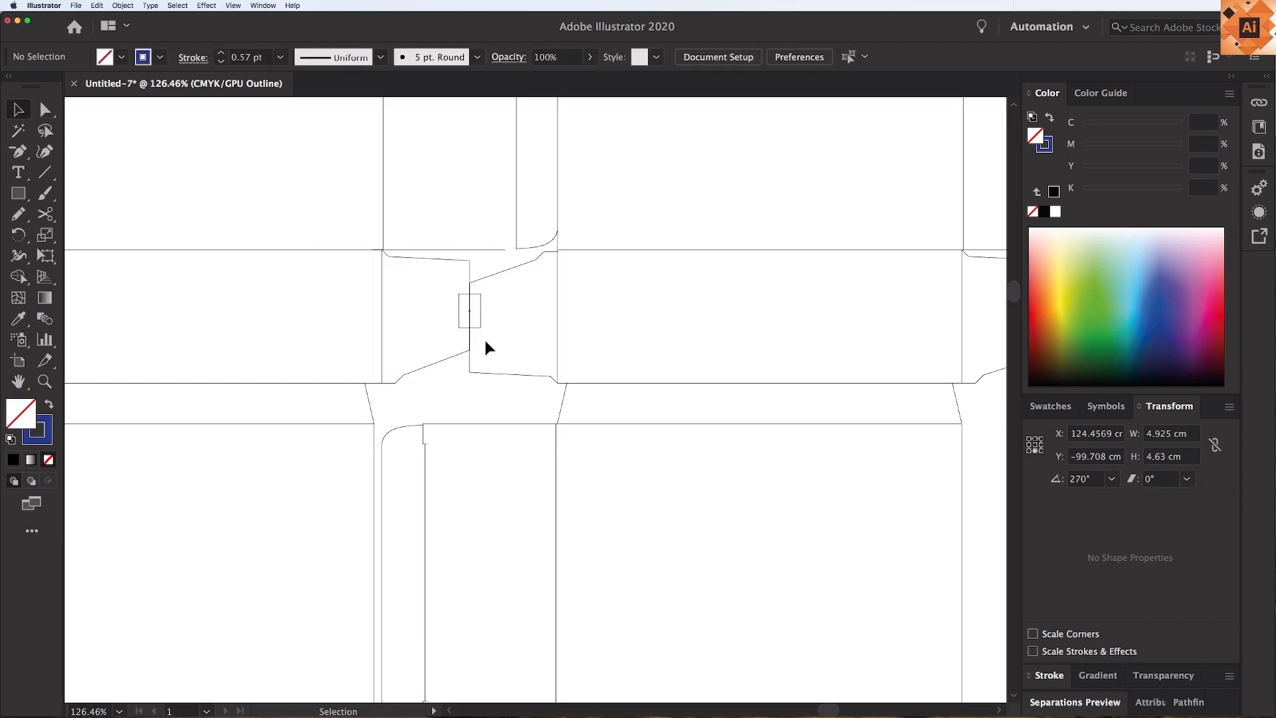
left_click_drag(480, 307, 504, 330)
key("Delete")
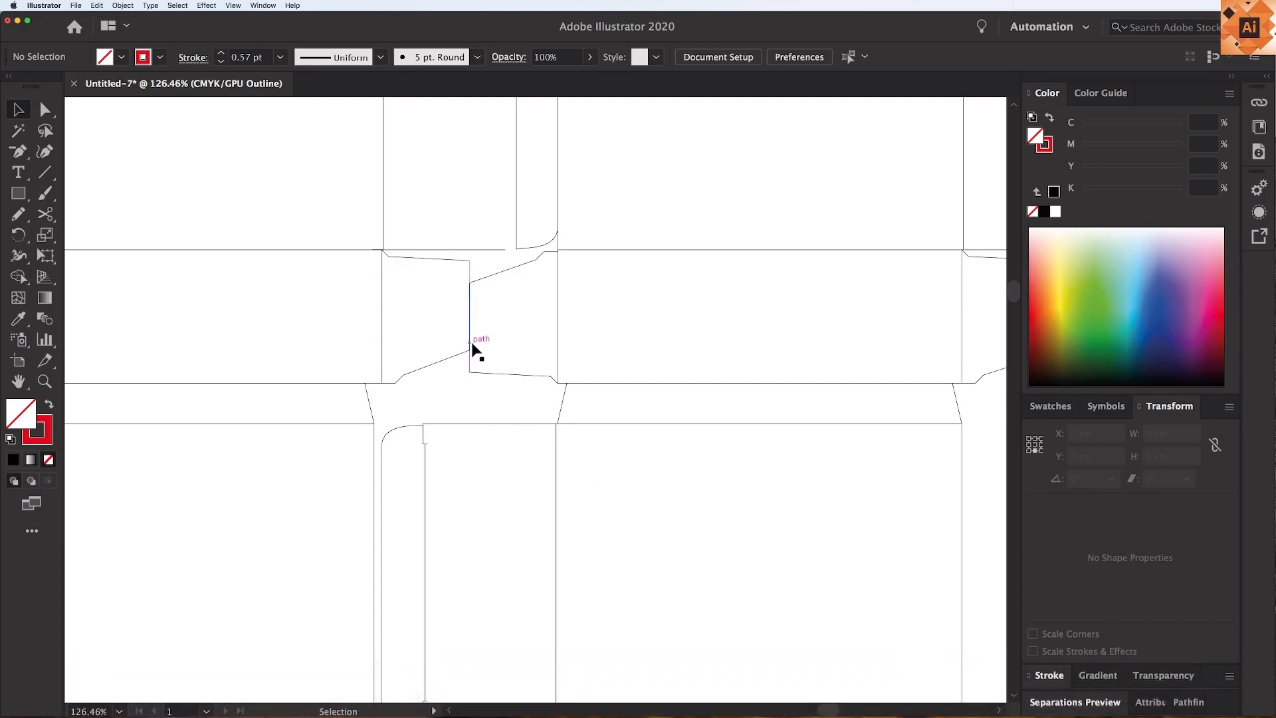
Move the upper-right dieline into the upper-left corner of the 70 × 100 cm sheet.
key("super+minus")
key("super+minus")
key("super+minus")
key("super+minus")
key("super+minus")
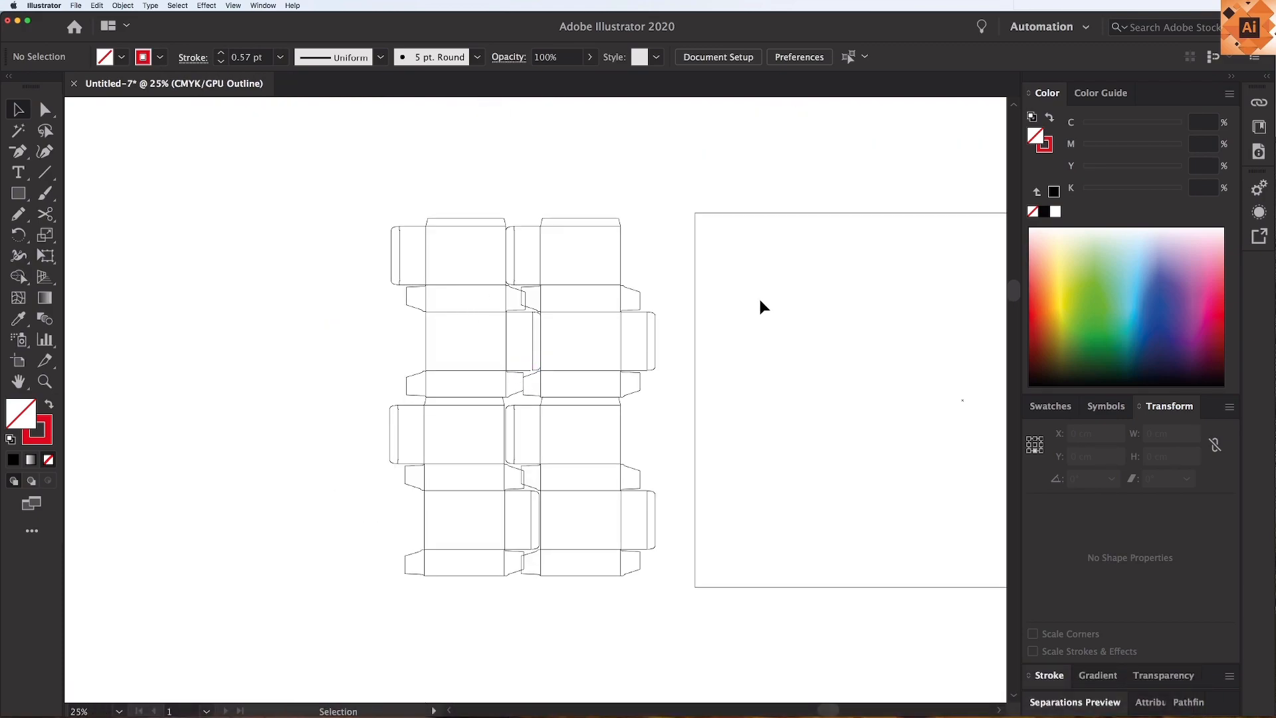
left_click_drag(734, 357, 456, 361)
left_click_drag(343, 291, 538, 289)
left_click_drag(617, 422, 522, 416)
left_click(562, 436)
Copy the placed dieline about 21.7 cm right and repeat the copy to make a row of four.
left_click_drag(423, 318, 537, 314)
key("ctrl+d")
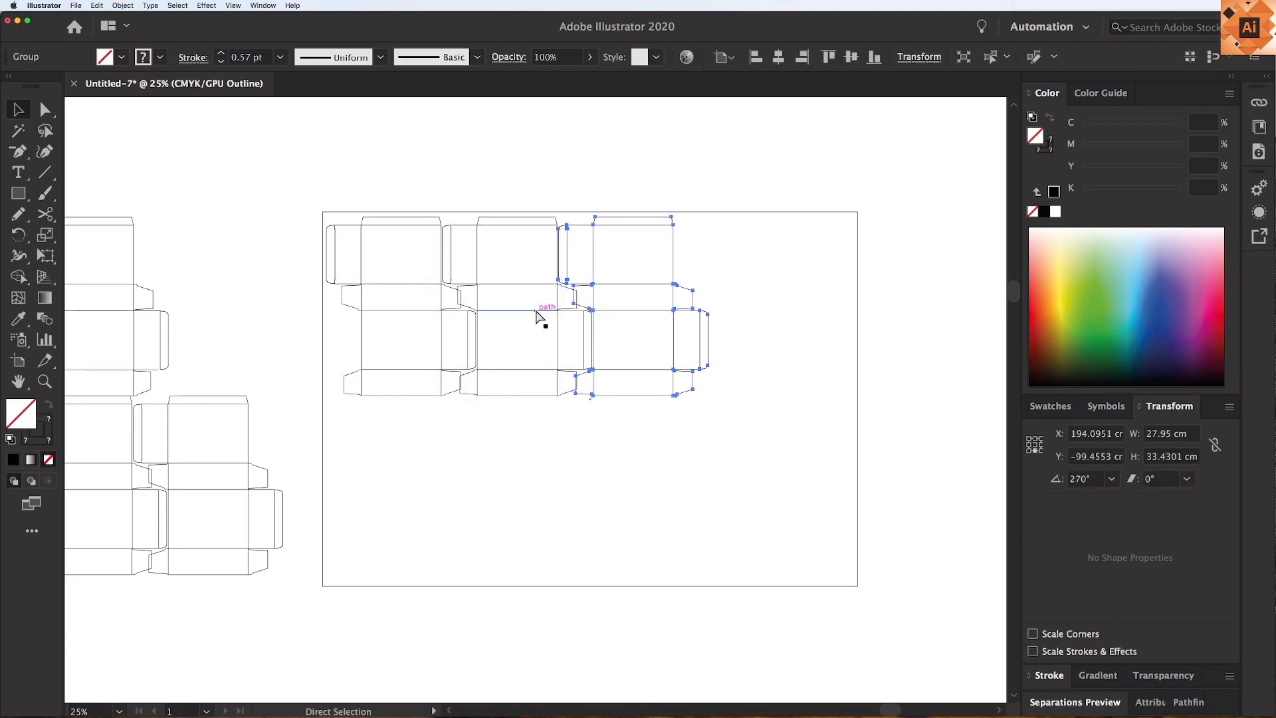
key("ctrl+d")
Copy the row of four dielines about 33.4 cm straight down to form a second row on the 70 × 100 cm sheet.
key("ctrl+a")
left_click_drag(714, 287, 716, 428)
key("super+z")
left_click_drag(891, 406, 848, 429)
left_click_drag(391, 425, 712, 490)
left_click(880, 402)
Select all eight dielines and shift them slightly right to centre them across the 70 × 100 cm sheet.
left_click_drag(880, 407, 408, 511)
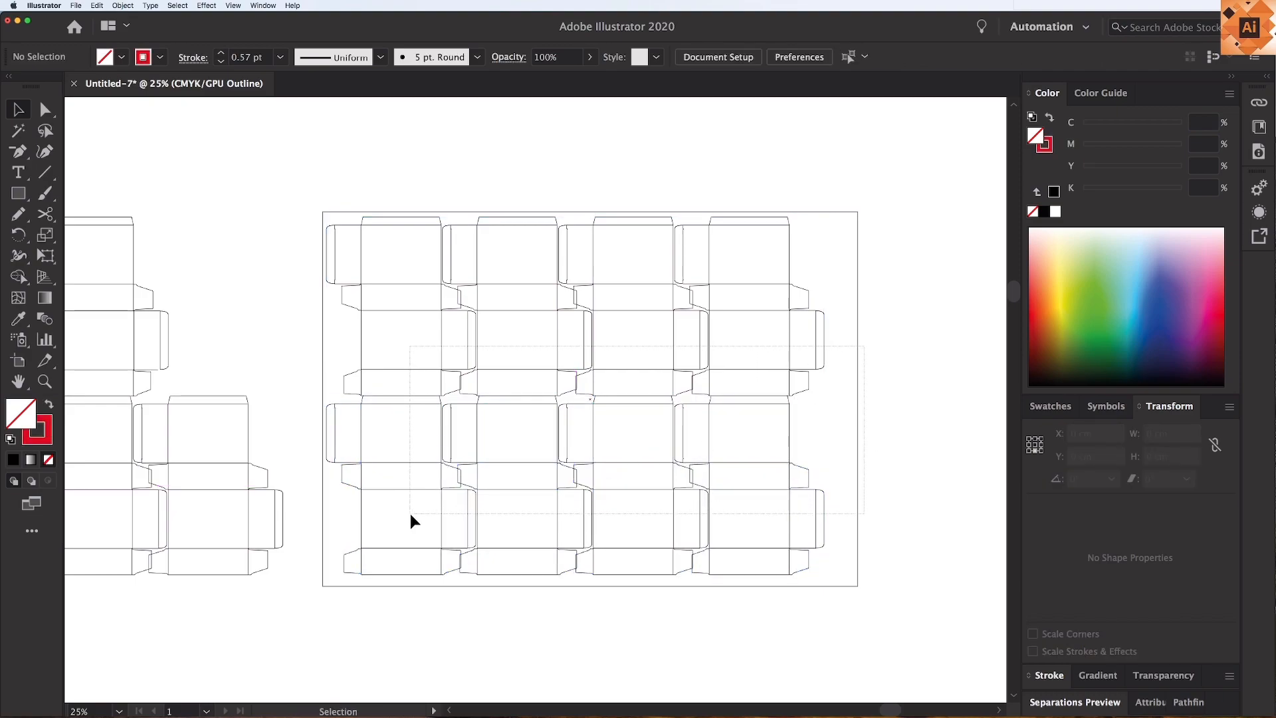
left_click_drag(564, 412, 580, 415)
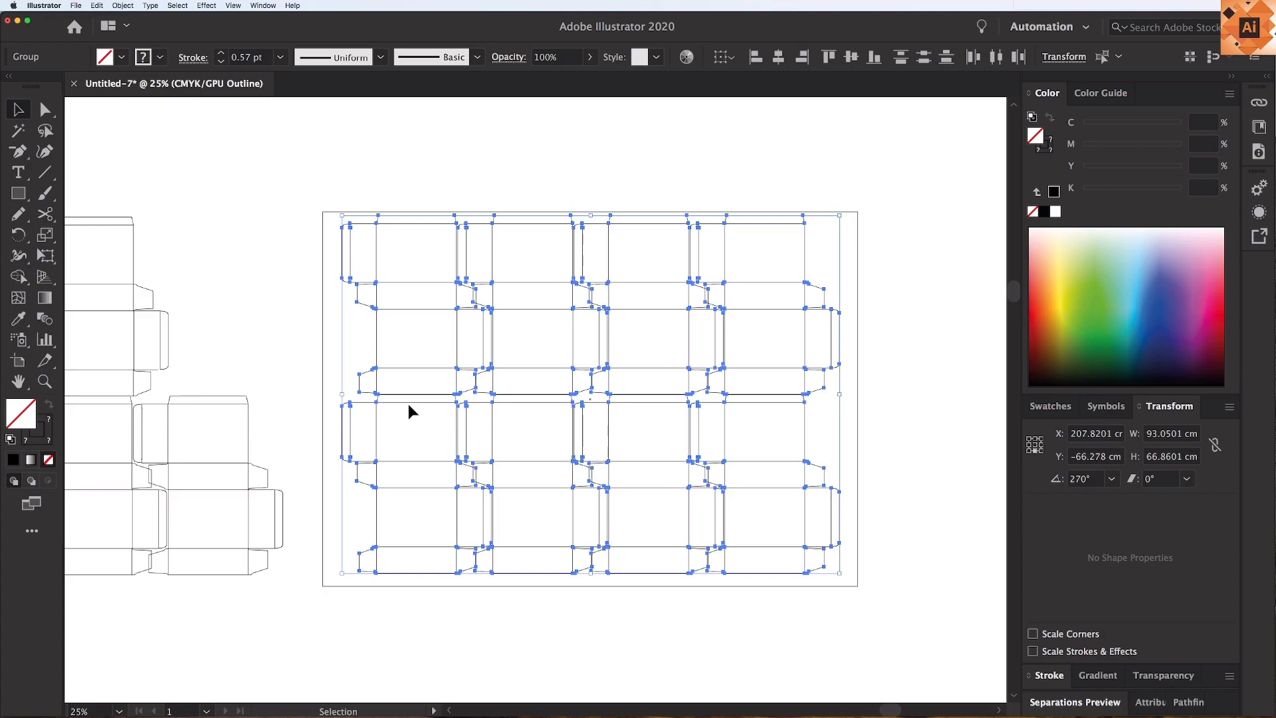
left_click_drag(411, 407, 550, 373)
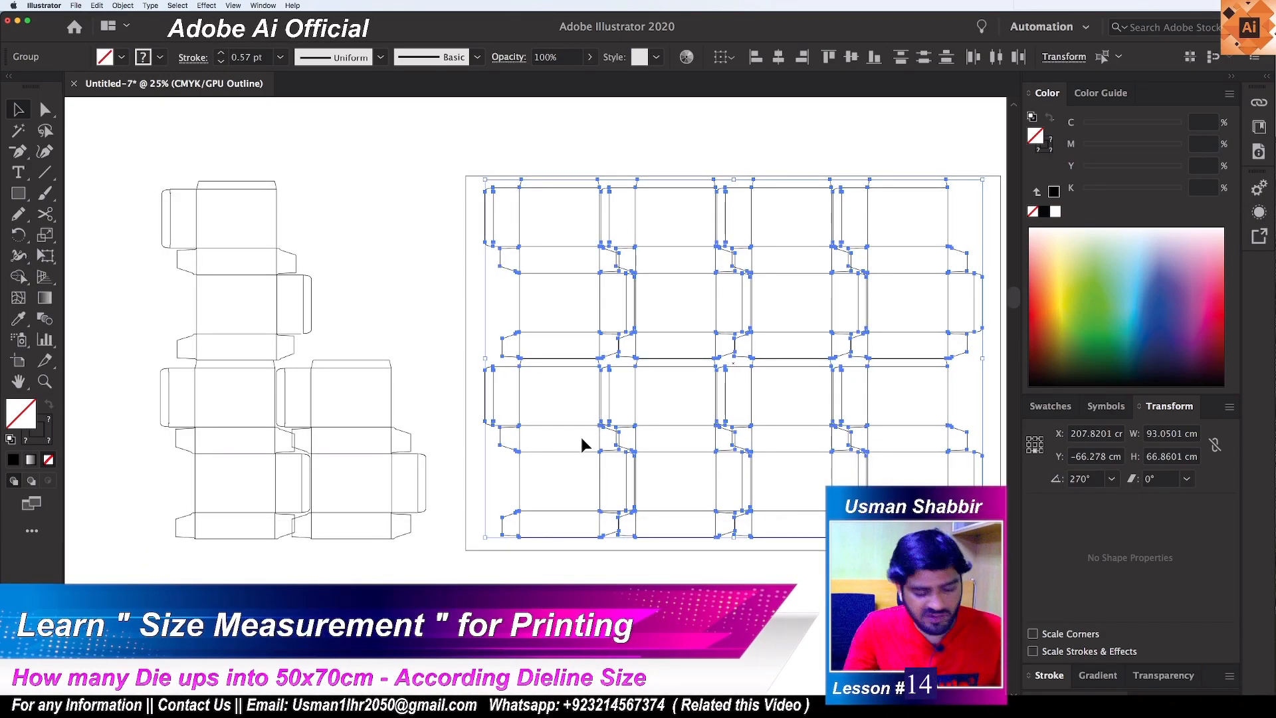
scroll(857, 426, "right", 3)
left_click(949, 344)
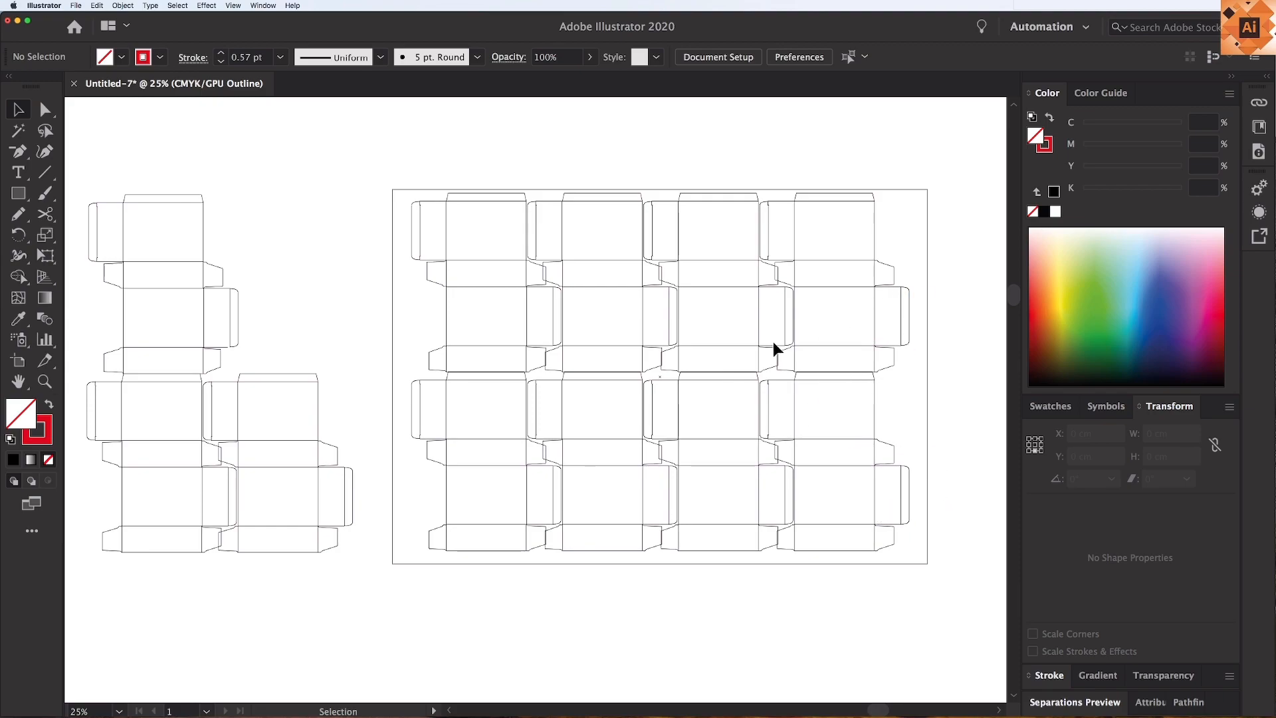
Delete the 70 × 100 cm sheet outline and the three leftover dielines beside it.
left_click(500, 262)
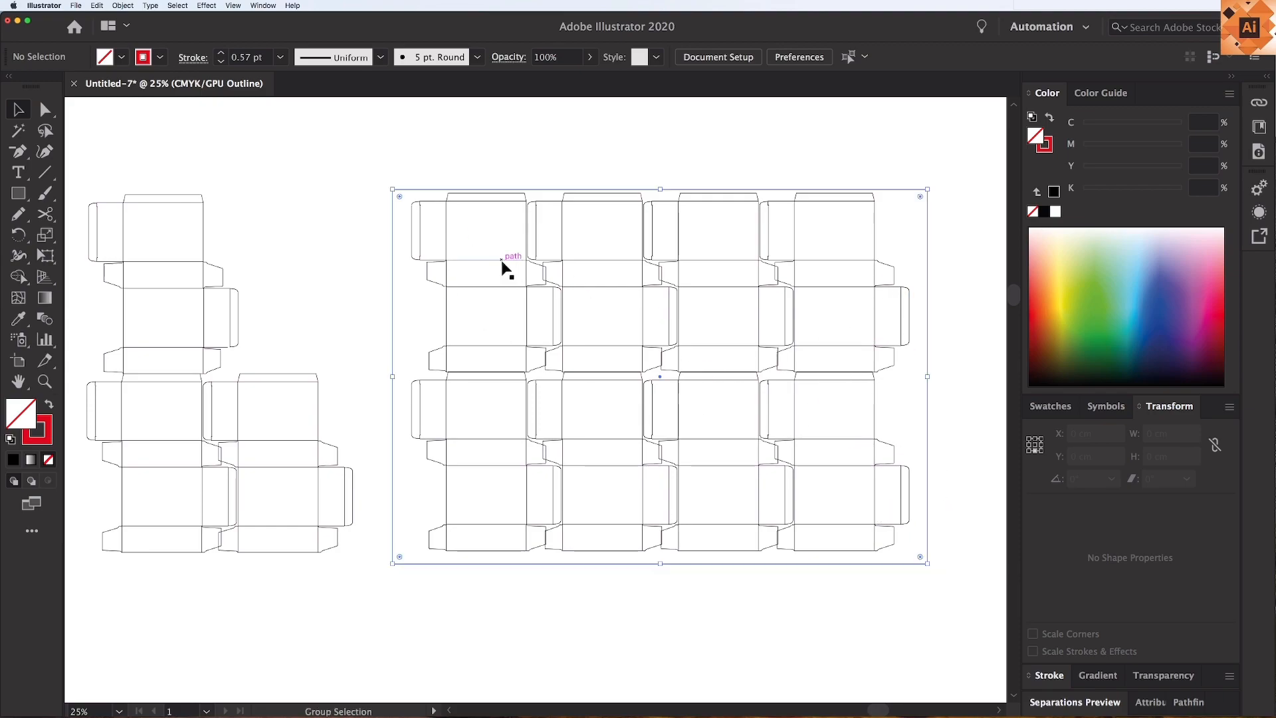
left_click(960, 404)
left_click(928, 403)
key("Delete")
left_click_drag(142, 166, 290, 562)
key("Delete")
Rotate all eight dielines together by 180° and move the block about 26.5 cm left.
left_click_drag(433, 191, 951, 562)
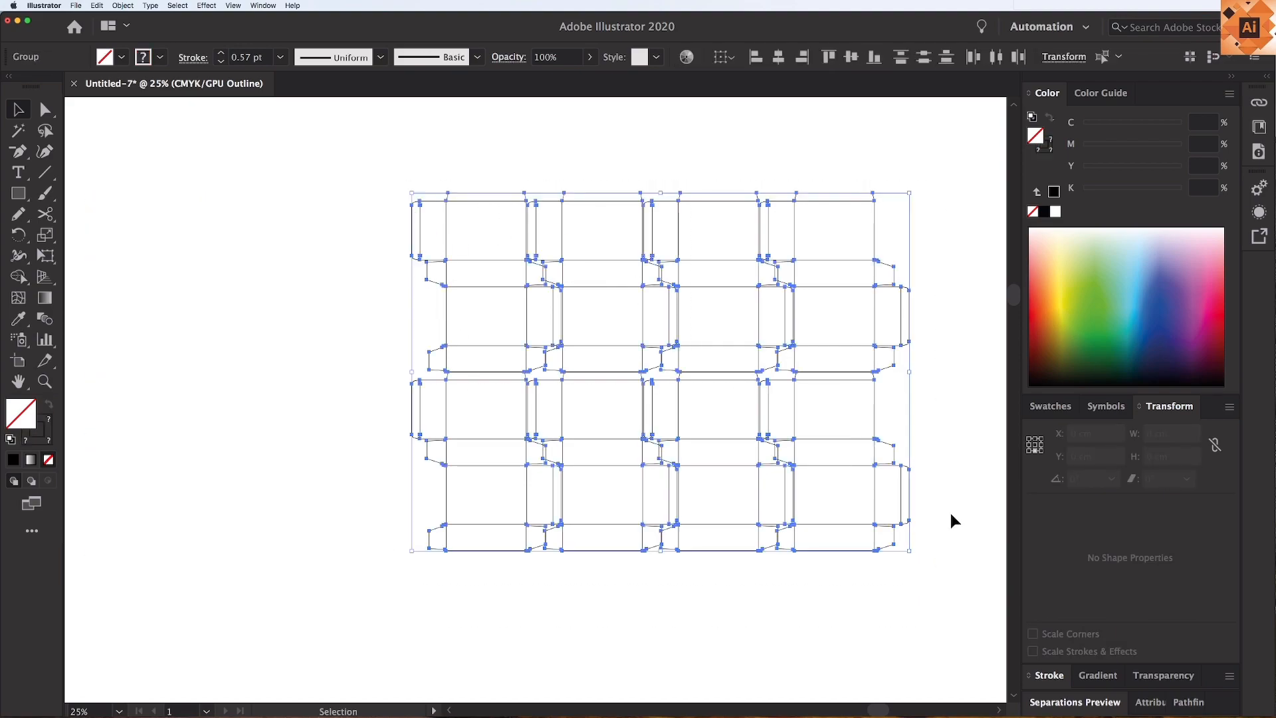
left_click_drag(914, 188, 262, 564)
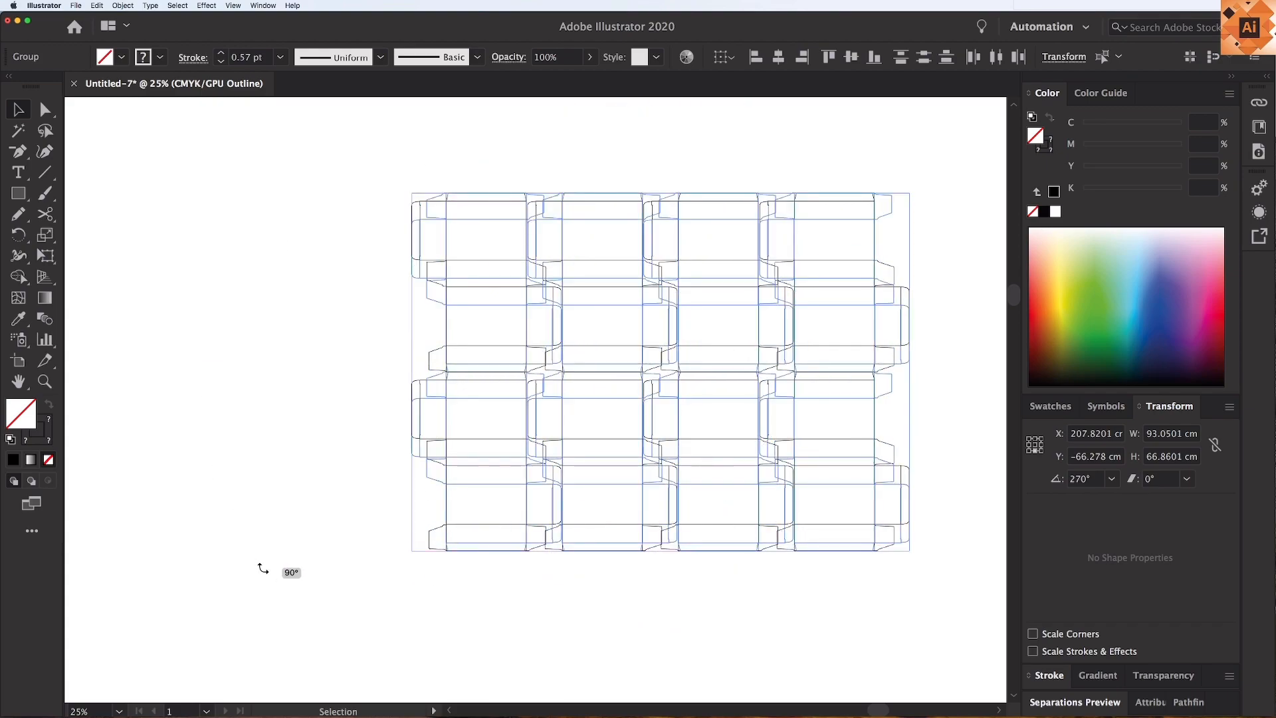
left_click_drag(562, 490, 418, 476)
left_click(458, 565)
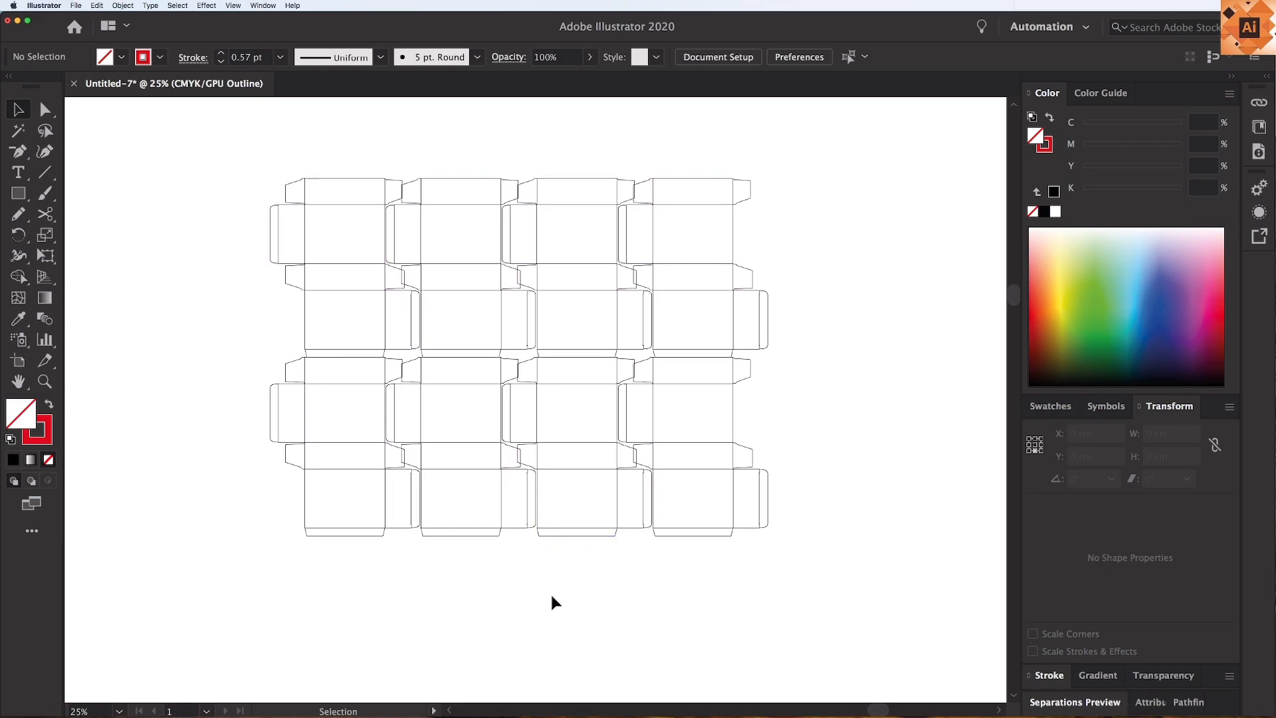
Select the whole block of eight dielines and check its overall width and height.
left_click_drag(258, 220, 852, 628)
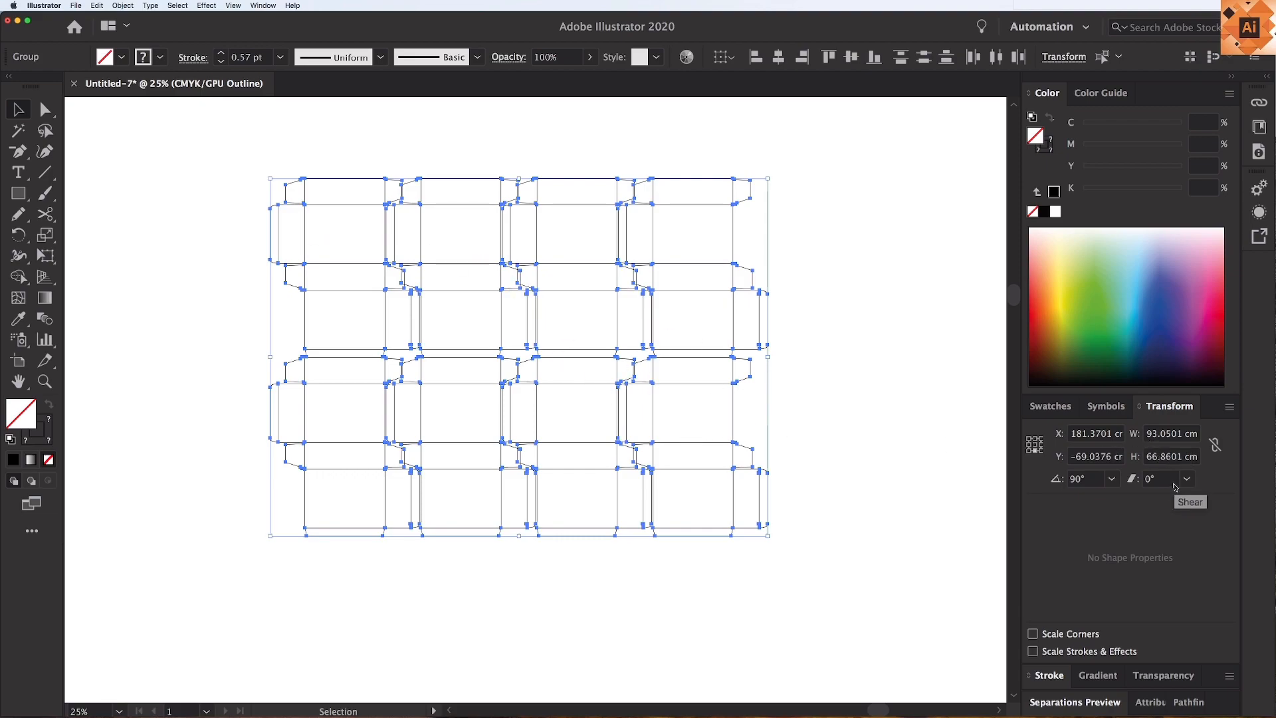
left_click(1150, 436)
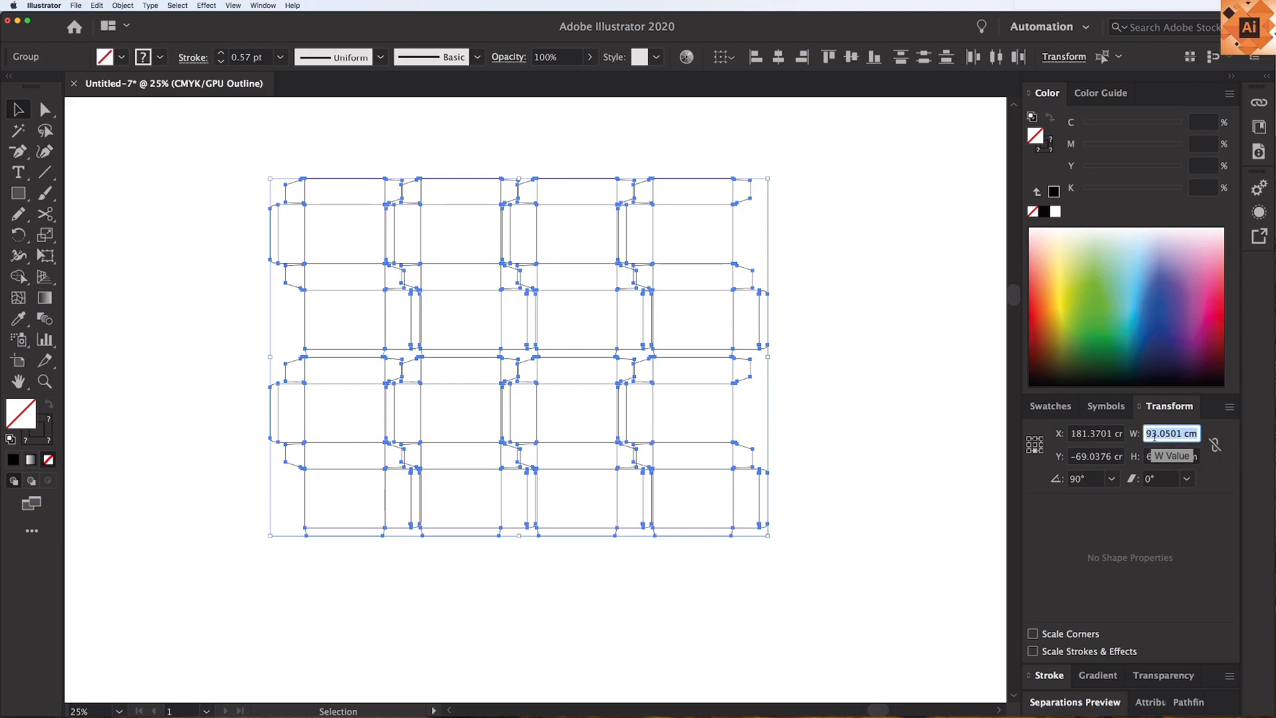
left_click_drag(856, 223, 379, 481)
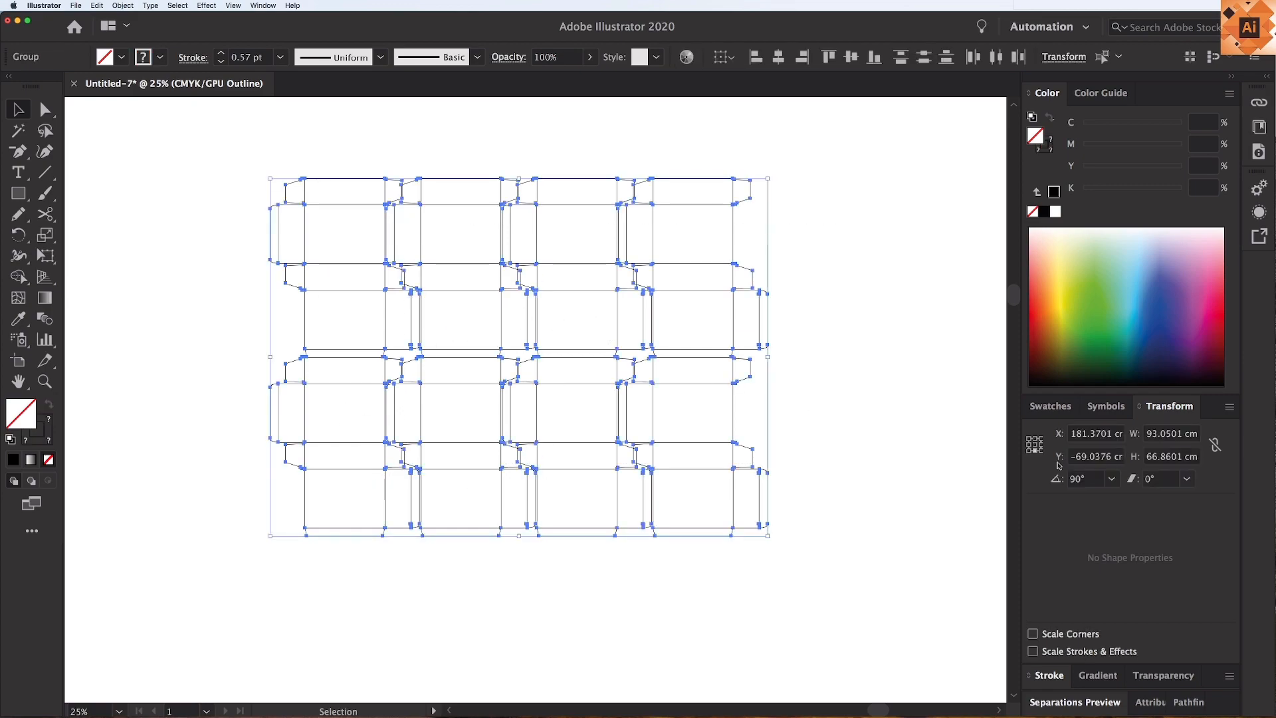
left_click(1196, 433)
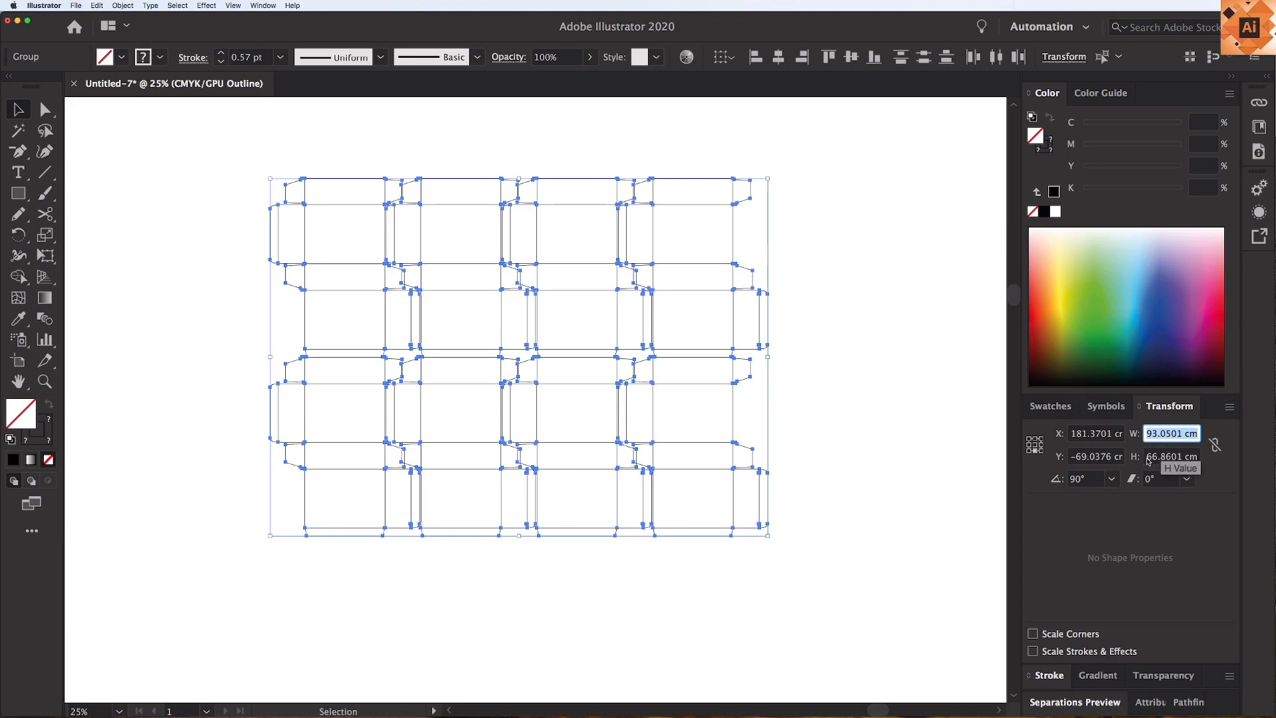
left_click(1150, 459)
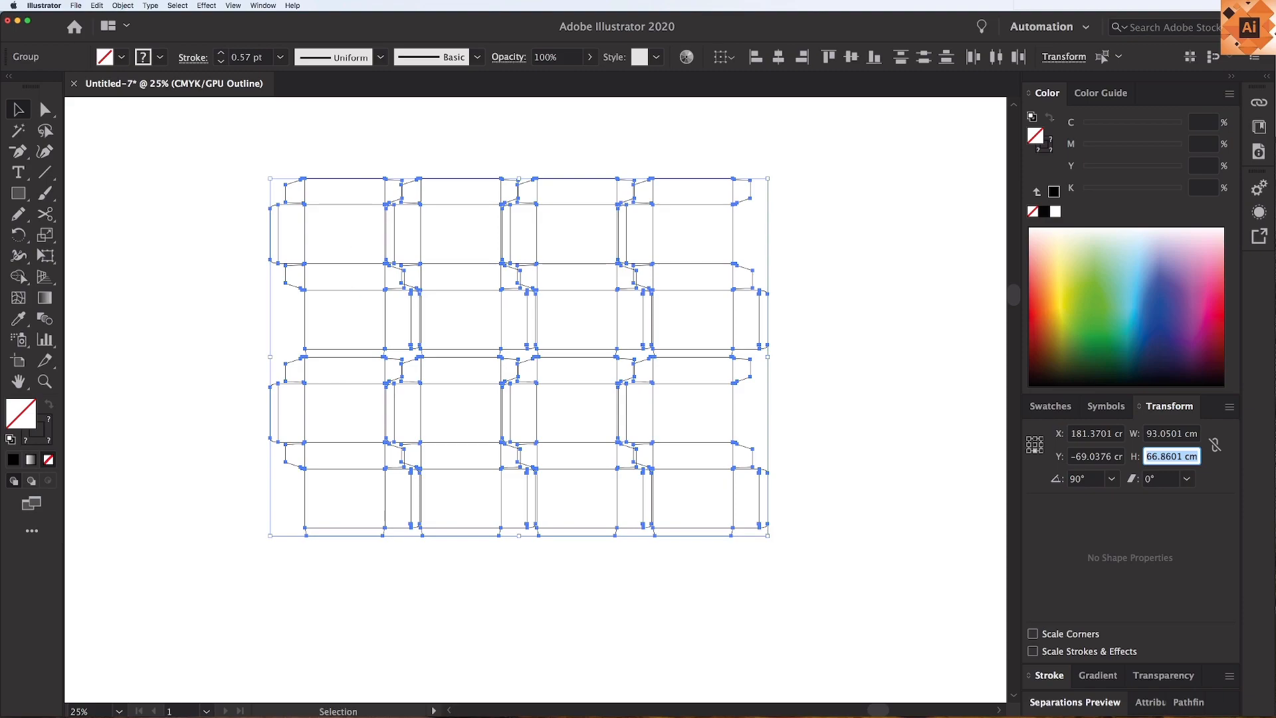
left_click(301, 152)
left_click_drag(300, 157, 749, 558)
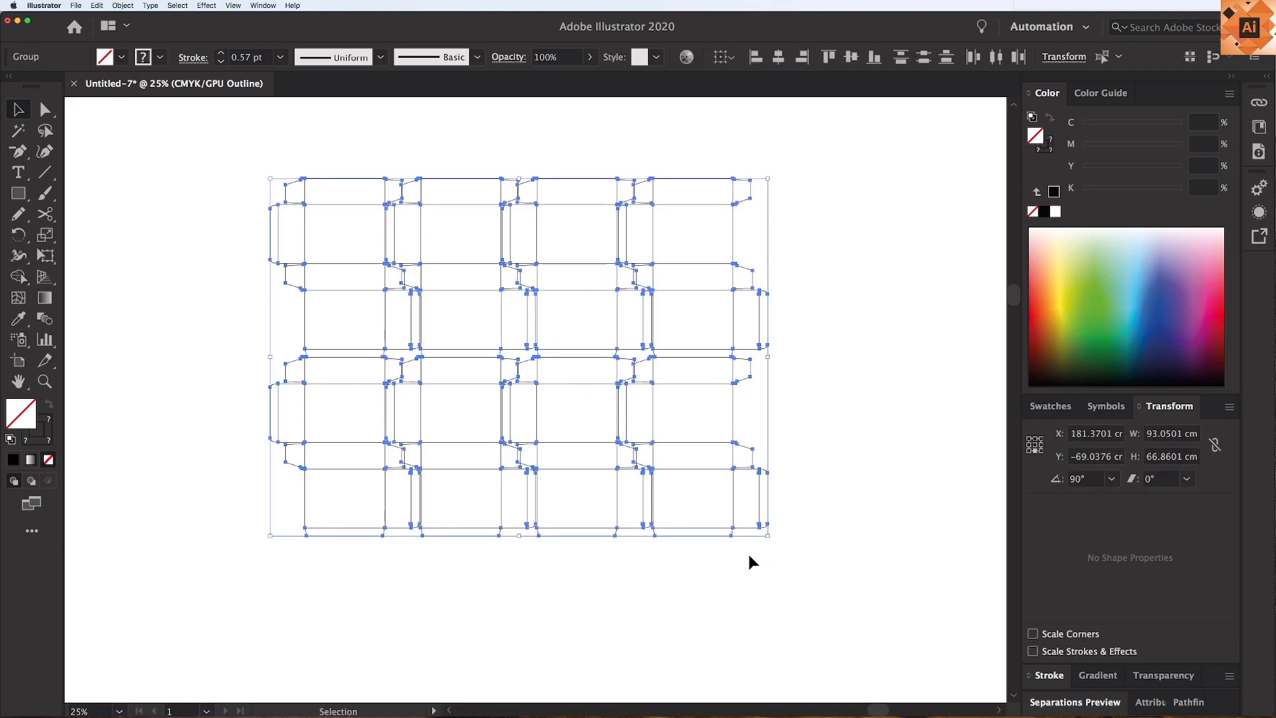
key("super+h")
left_click(763, 562)
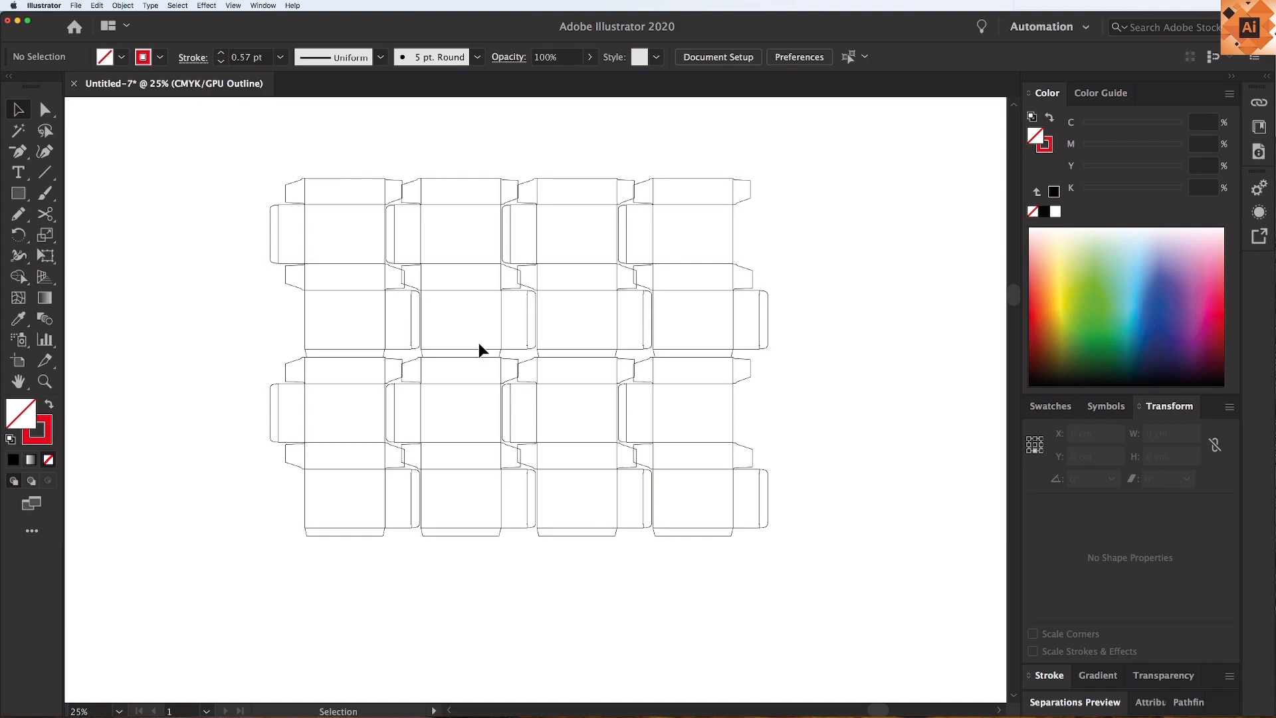
Create trim marks around the block of eight dielines.
left_click_drag(349, 152, 696, 489)
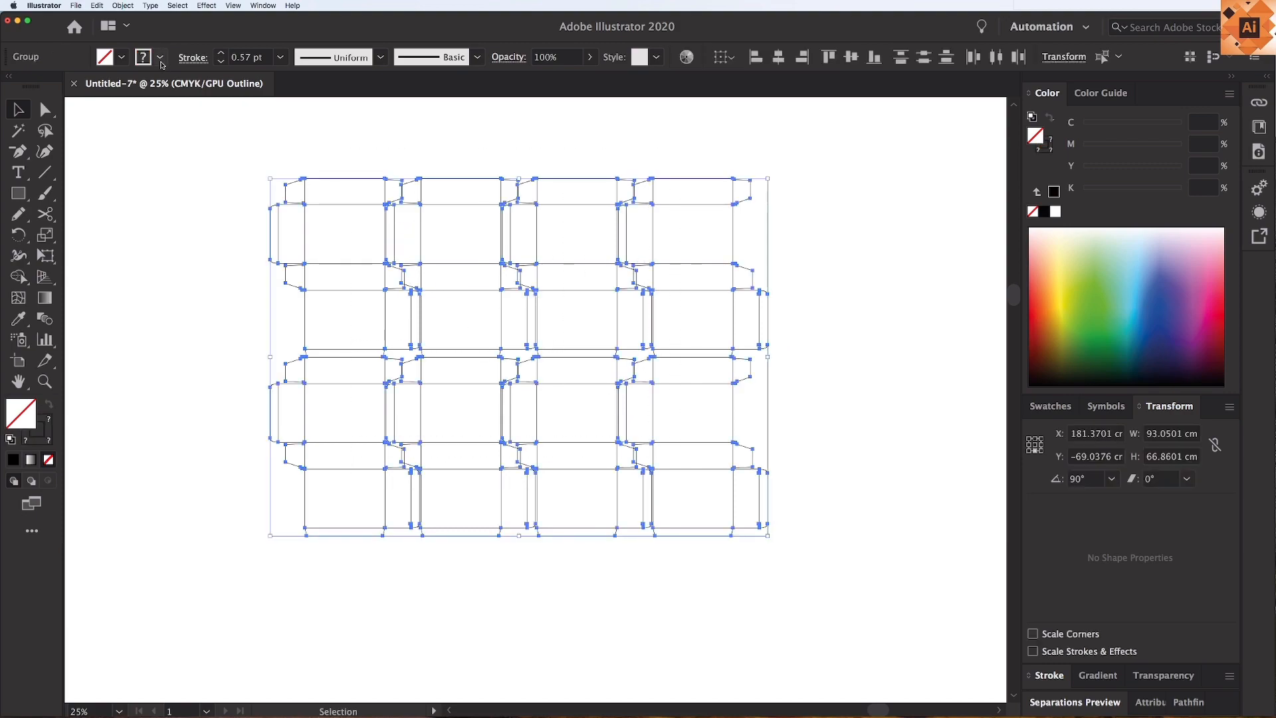
left_click(123, 5)
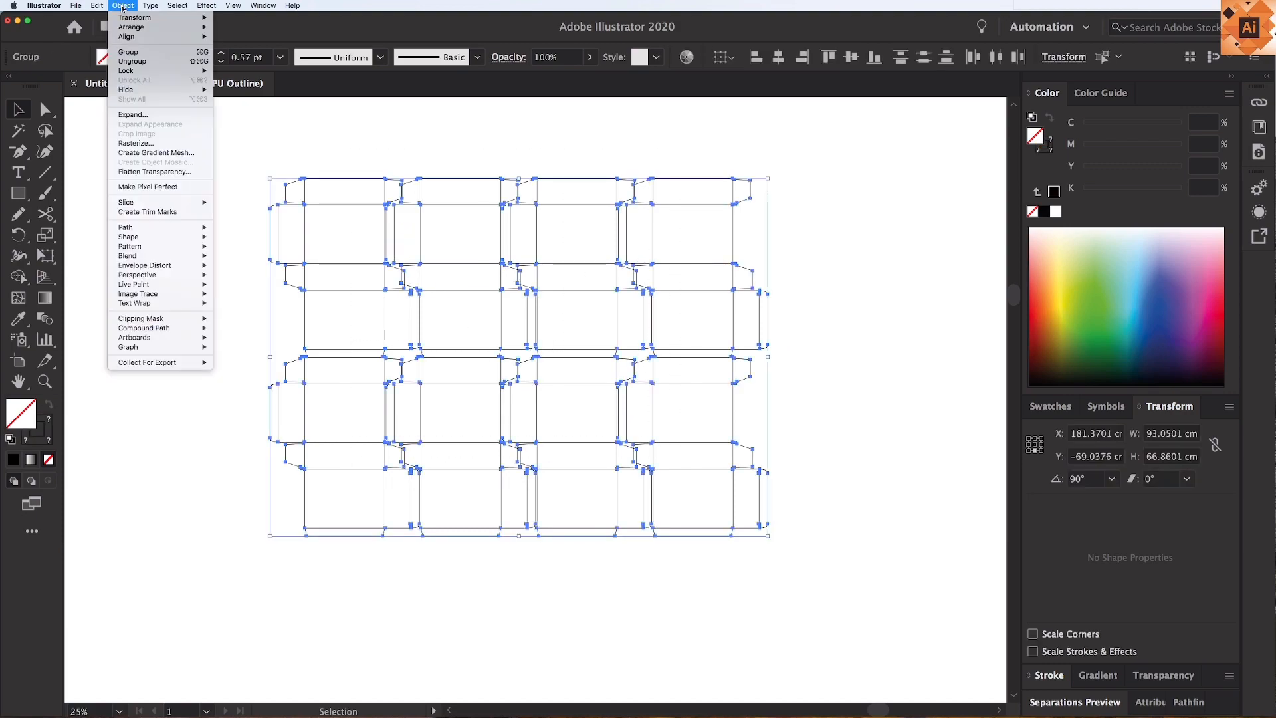
left_click(169, 217)
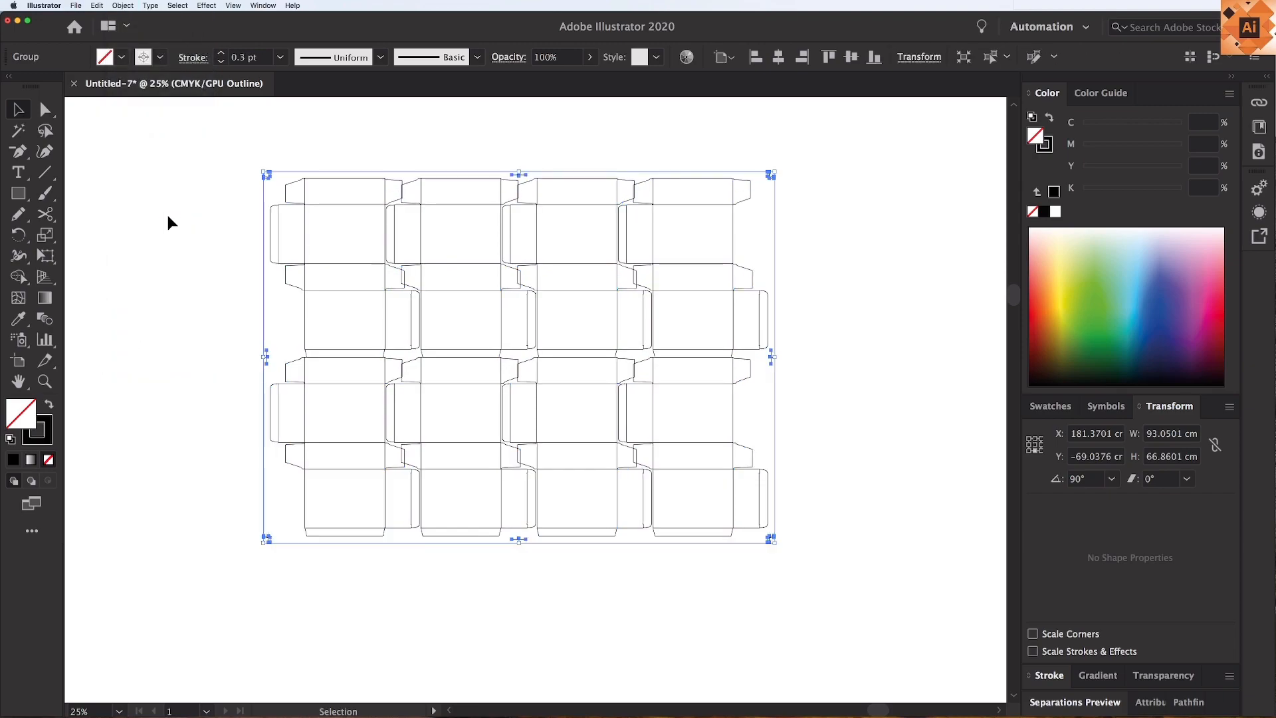
left_click(181, 210)
Select the dielines together with their trim marks and examine the overall size, then the size of the upper-left dieline alone.
key("super+a")
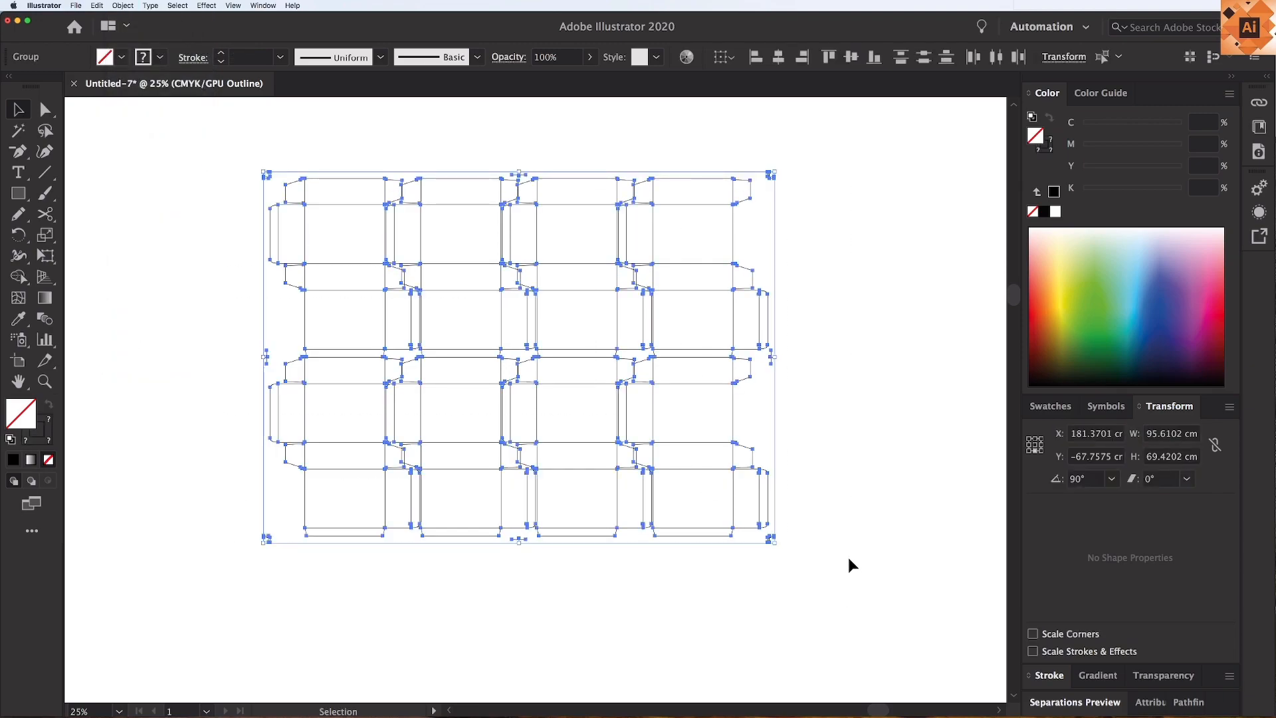
left_click(835, 409)
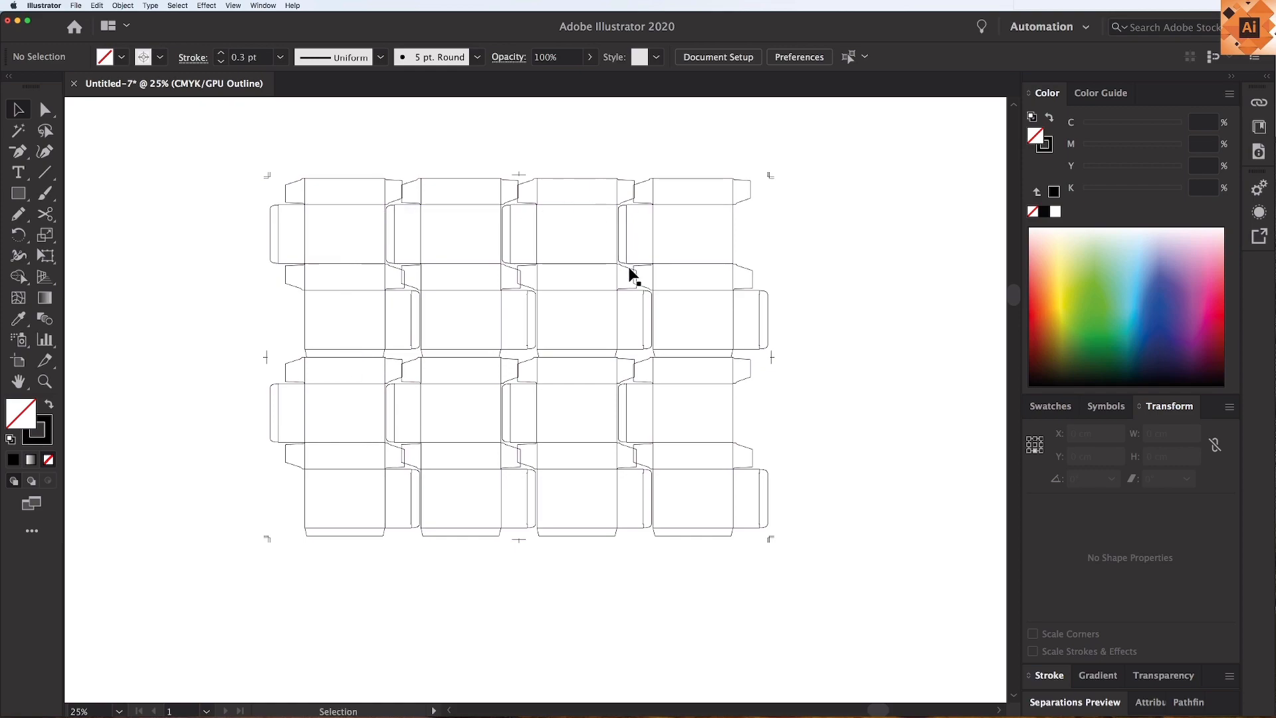
left_click_drag(236, 157, 877, 625)
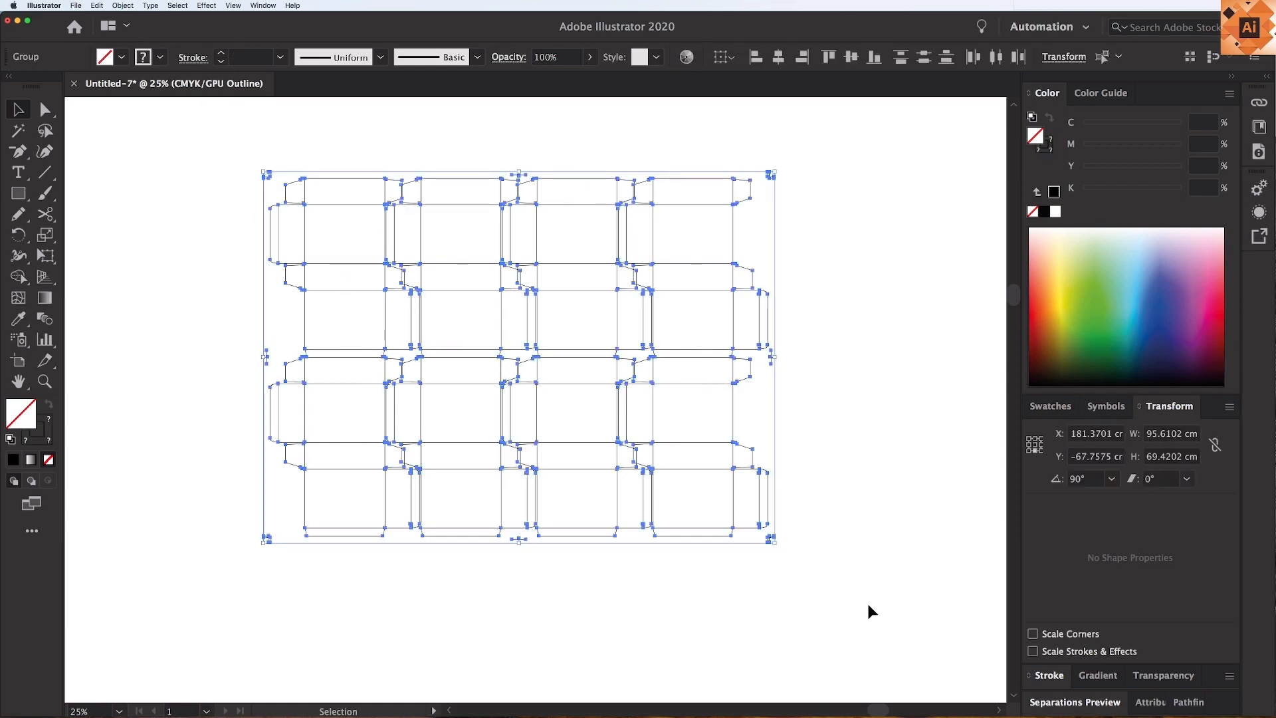
left_click(853, 565)
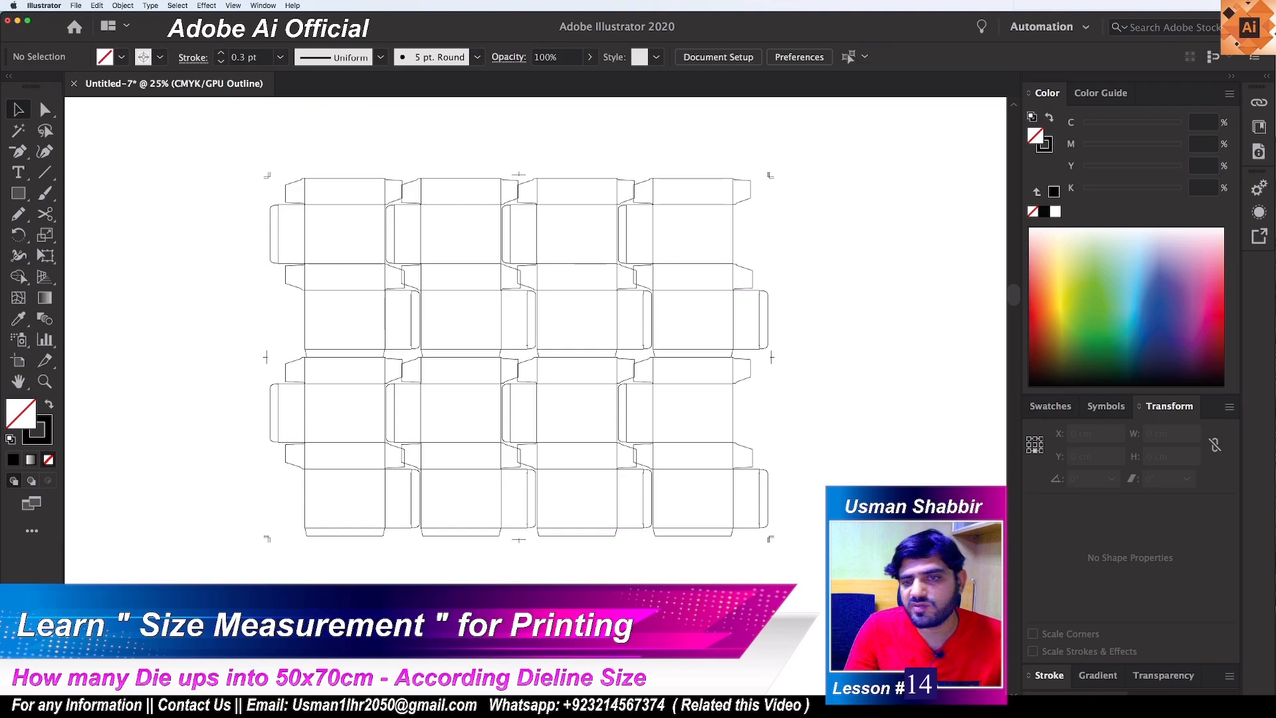
left_click_drag(213, 158, 831, 479)
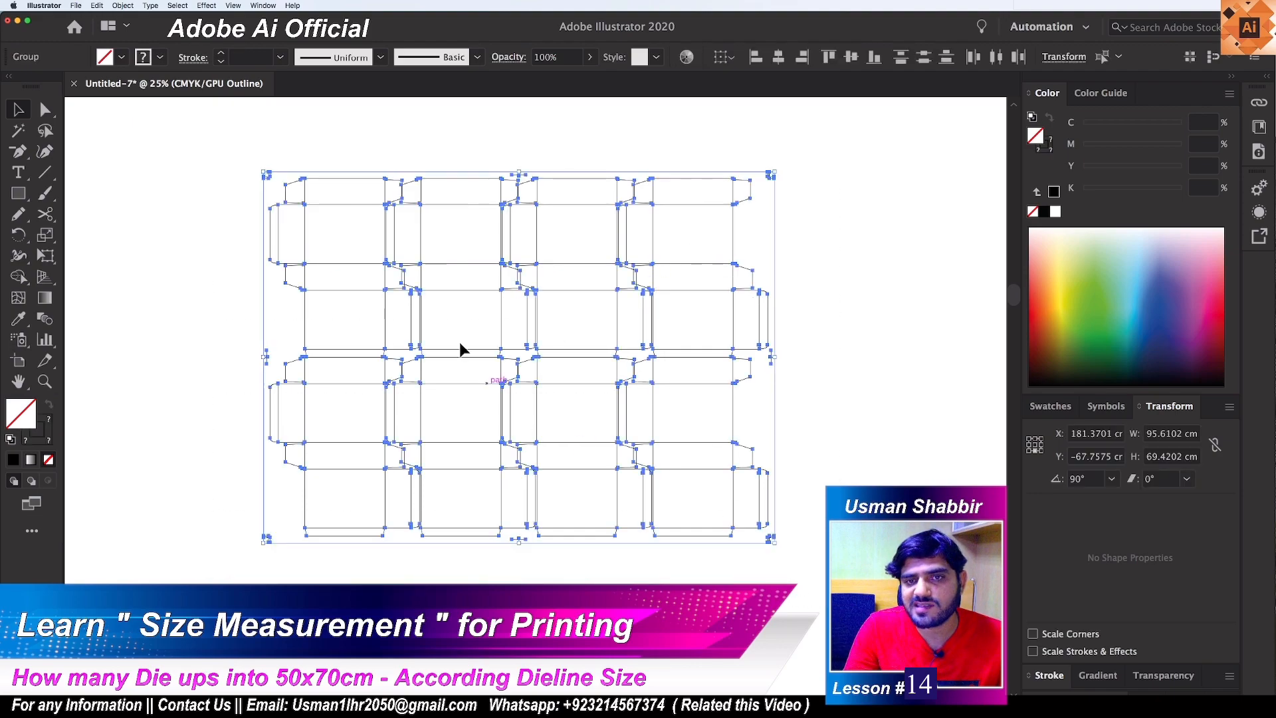
left_click(883, 430)
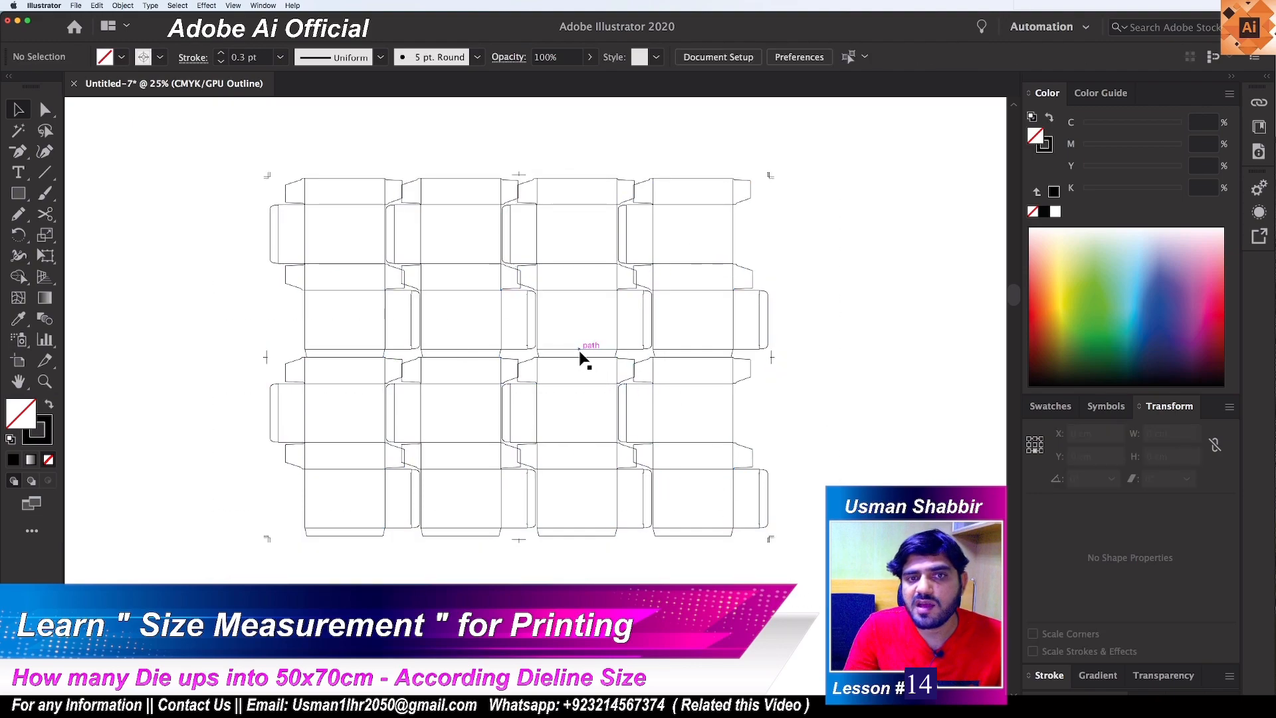
left_click(351, 193)
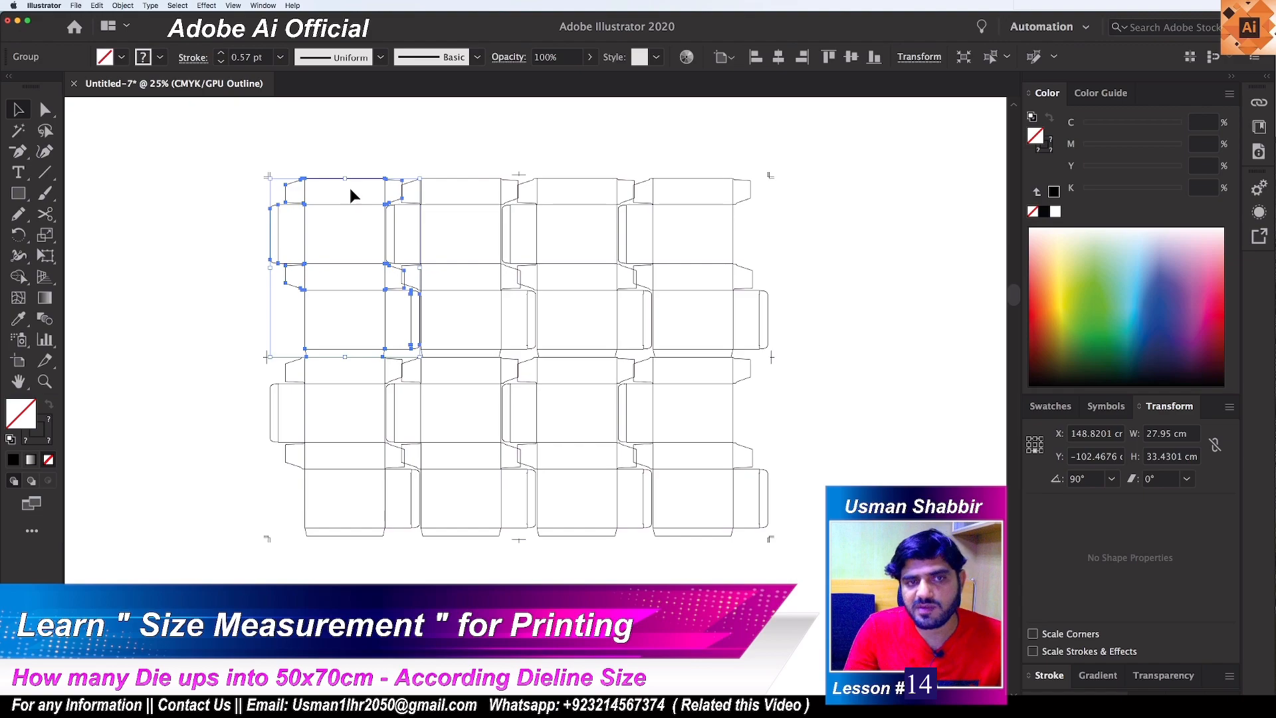
left_click_drag(339, 152, 852, 535)
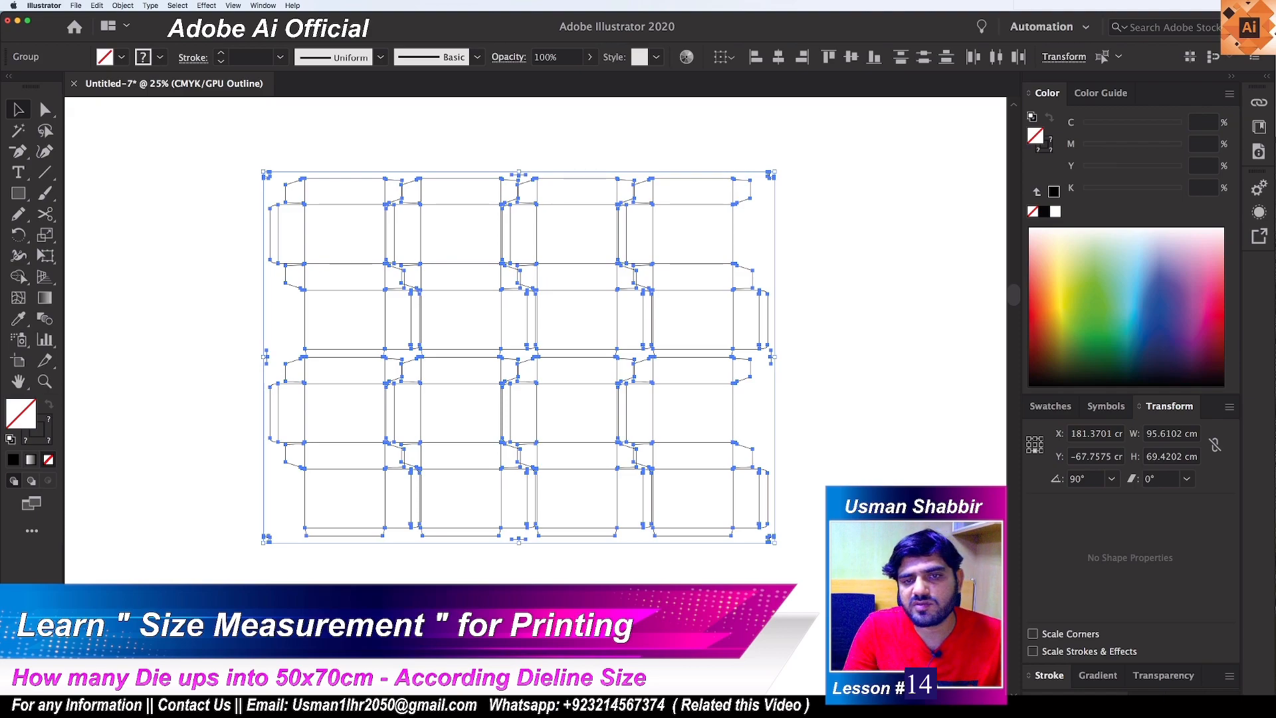
left_click(641, 434)
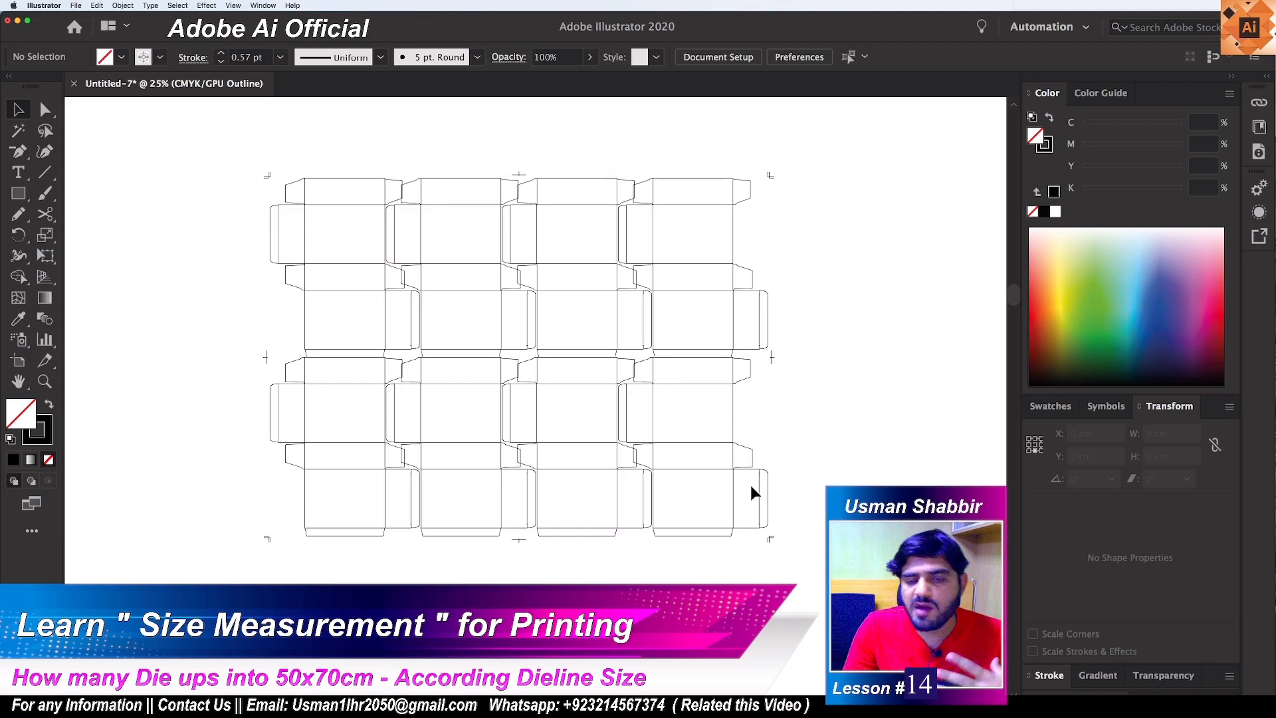